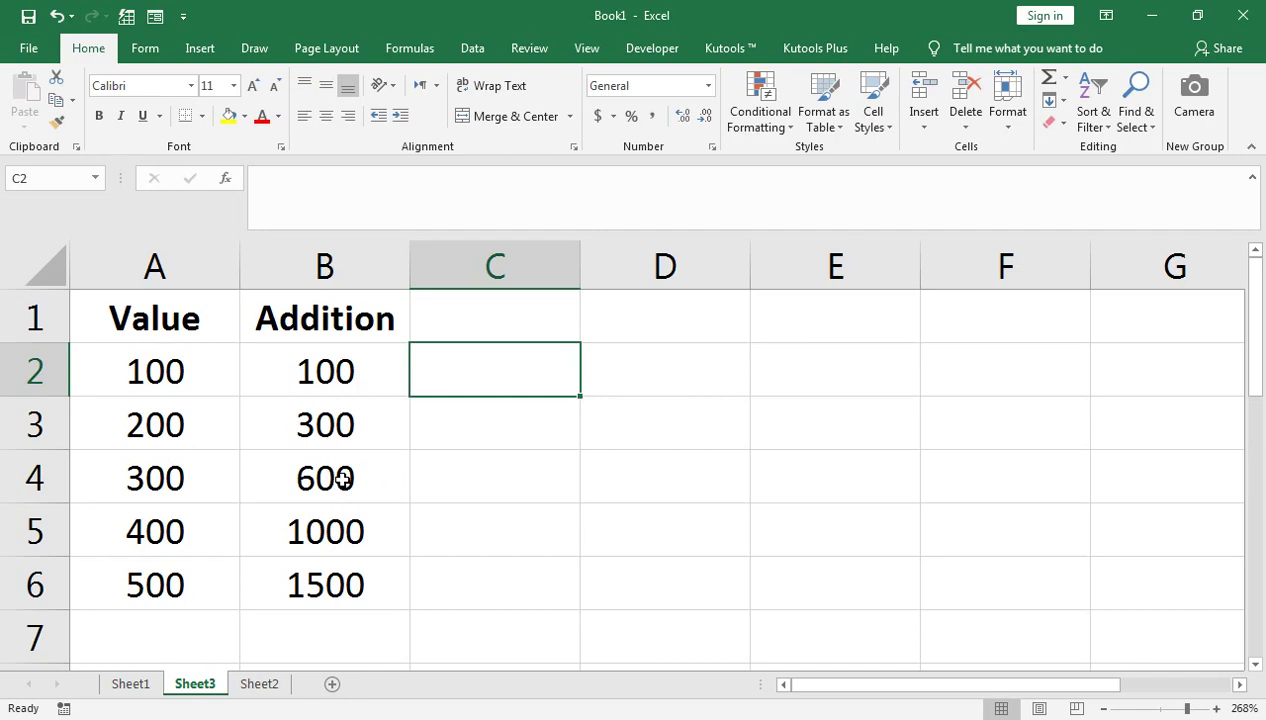
Step: Check the contents of A2 and the formulas behind B2 and B4 in the Value and Addition columns
click(163, 369)
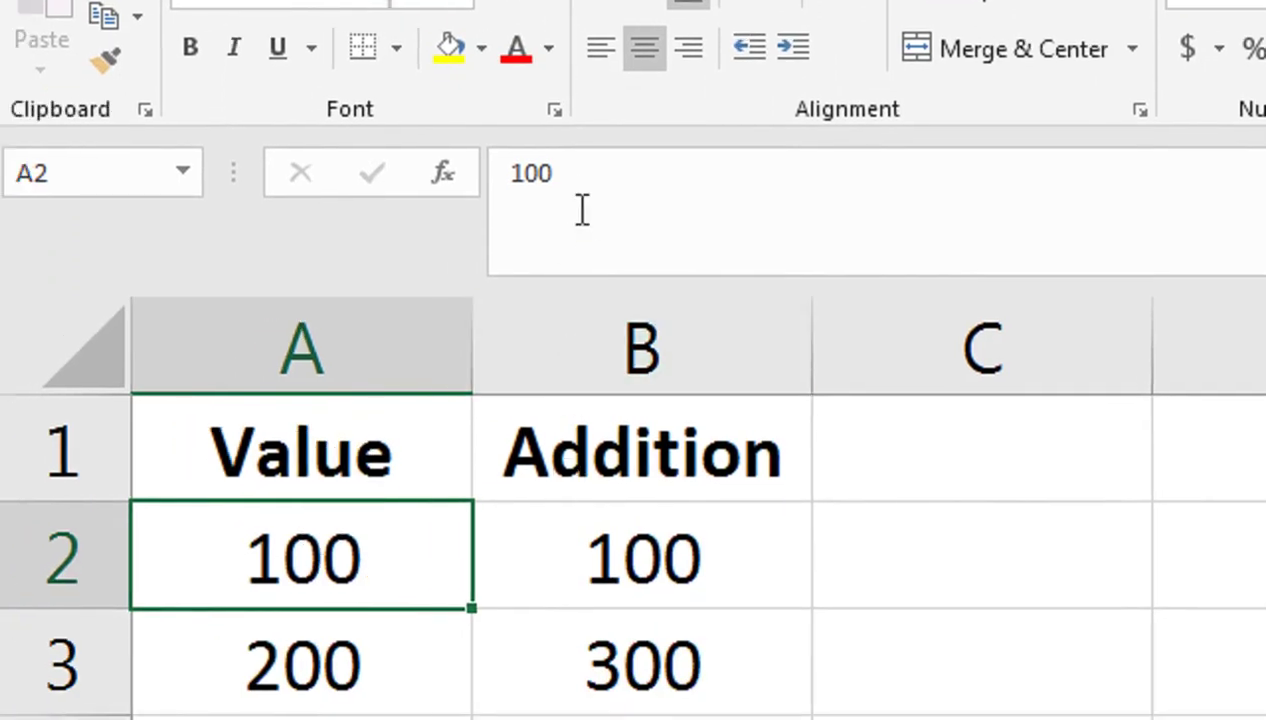
click(596, 531)
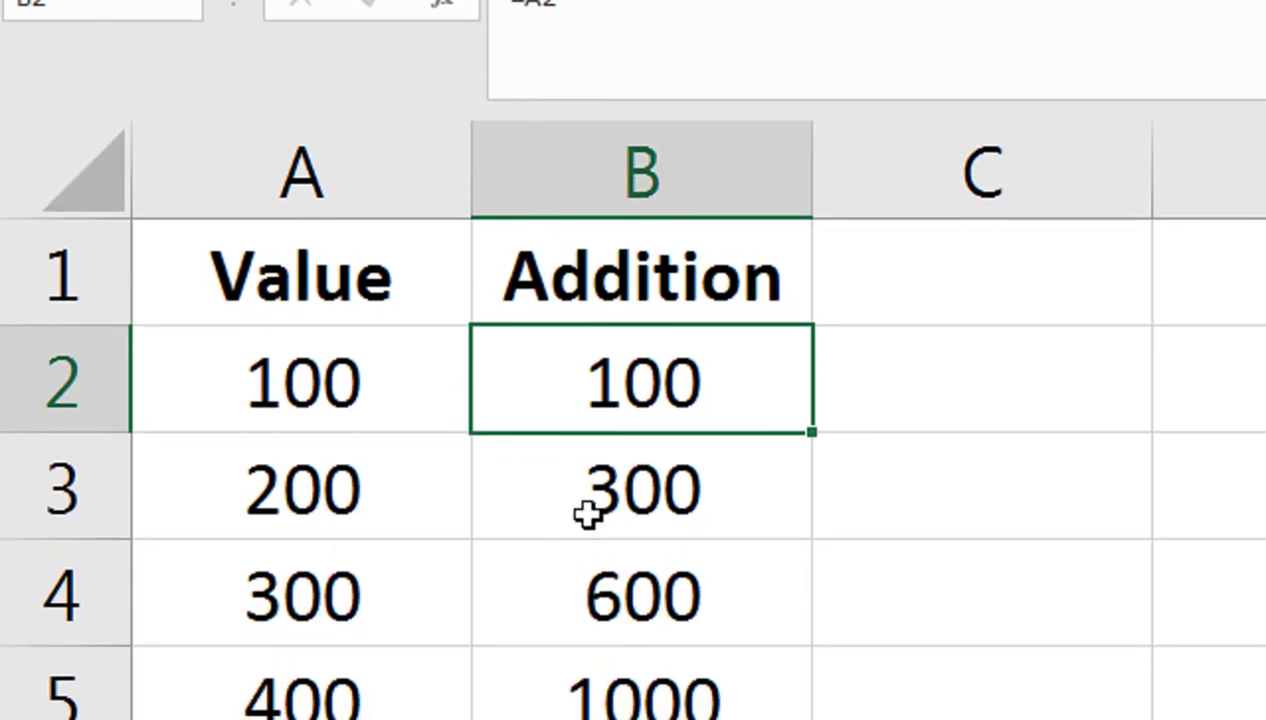
click(621, 562)
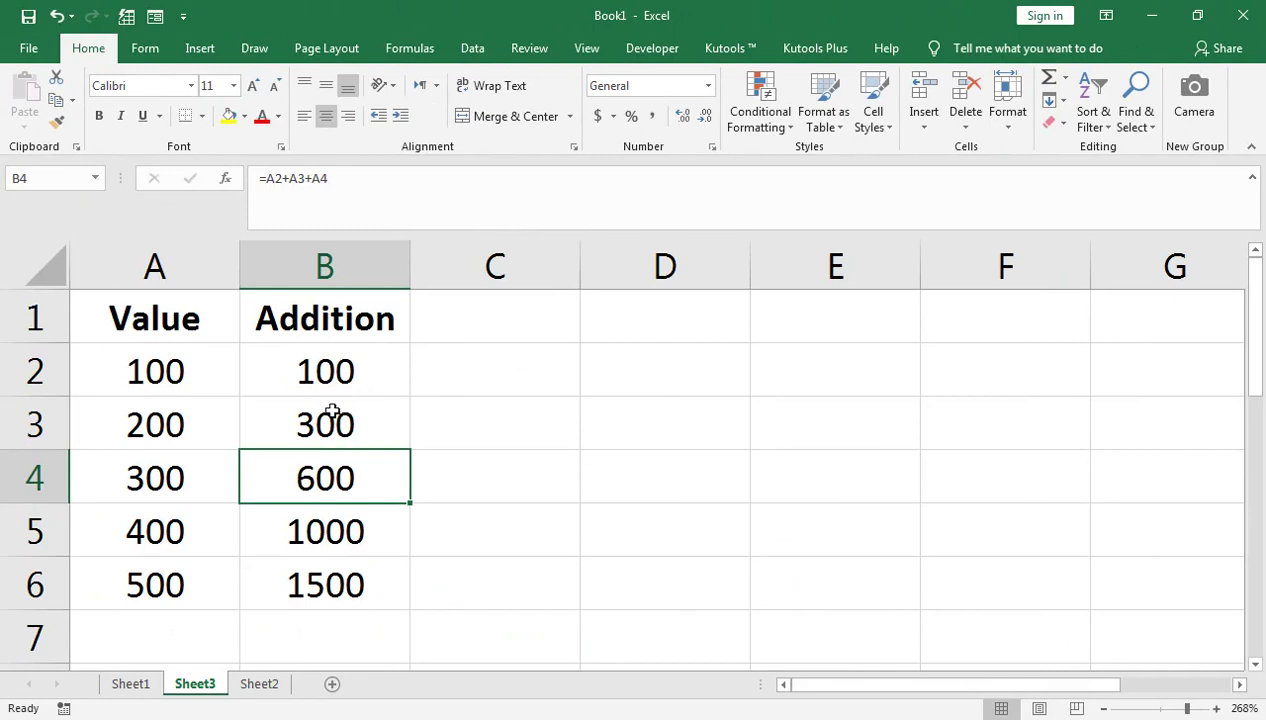
click(668, 468)
drag(843, 364, 799, 591)
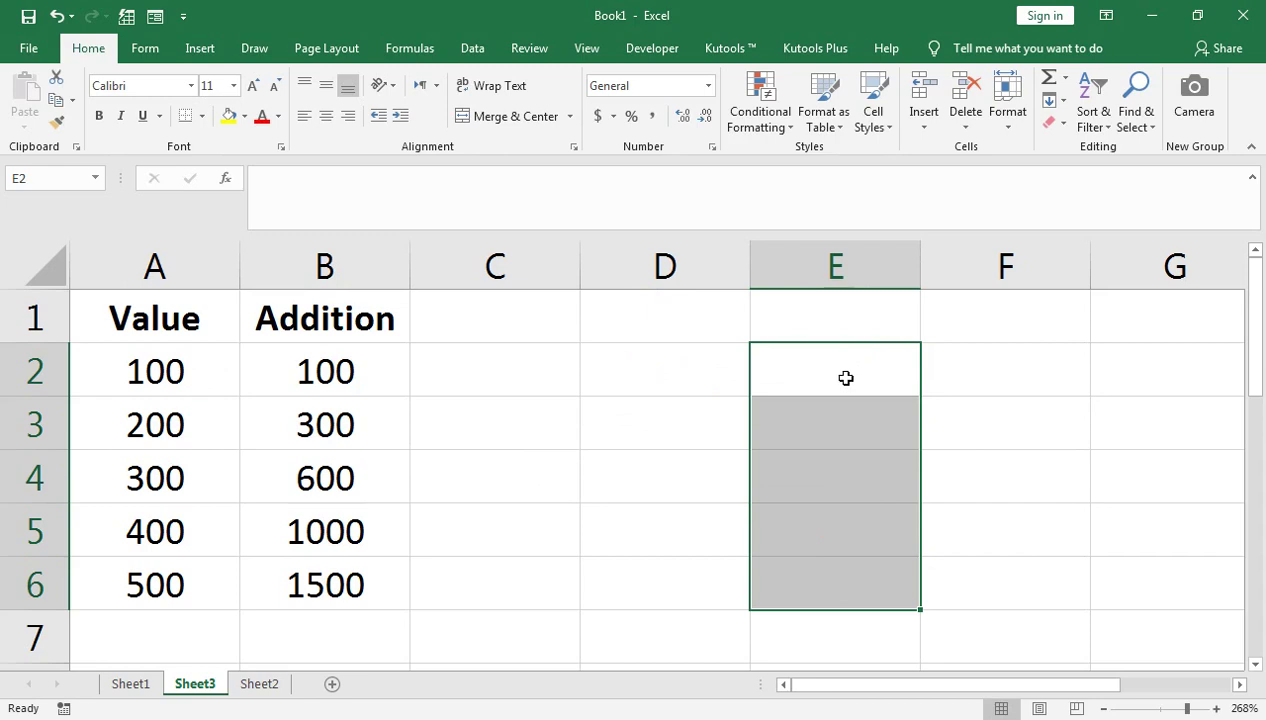
Step: Enter =FORMULATEXT(B2) in cell C2 to show the formula behind the first Addition value
click(532, 361)
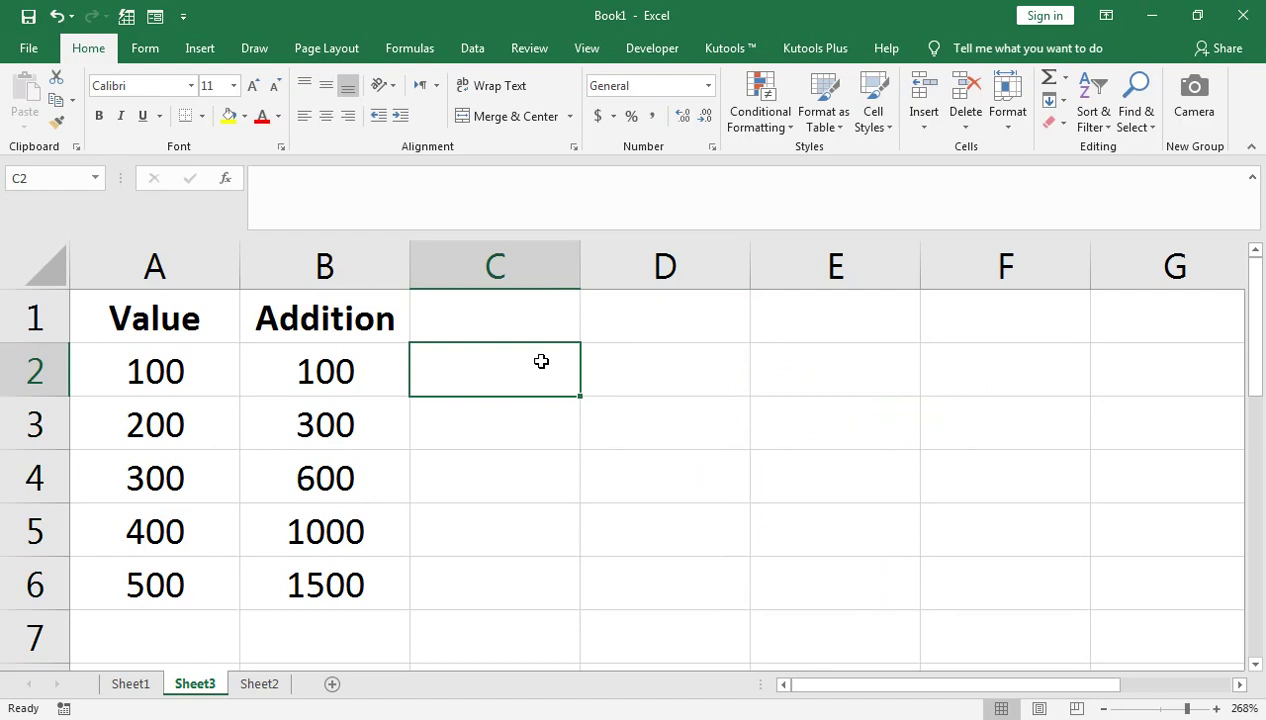
text(=)
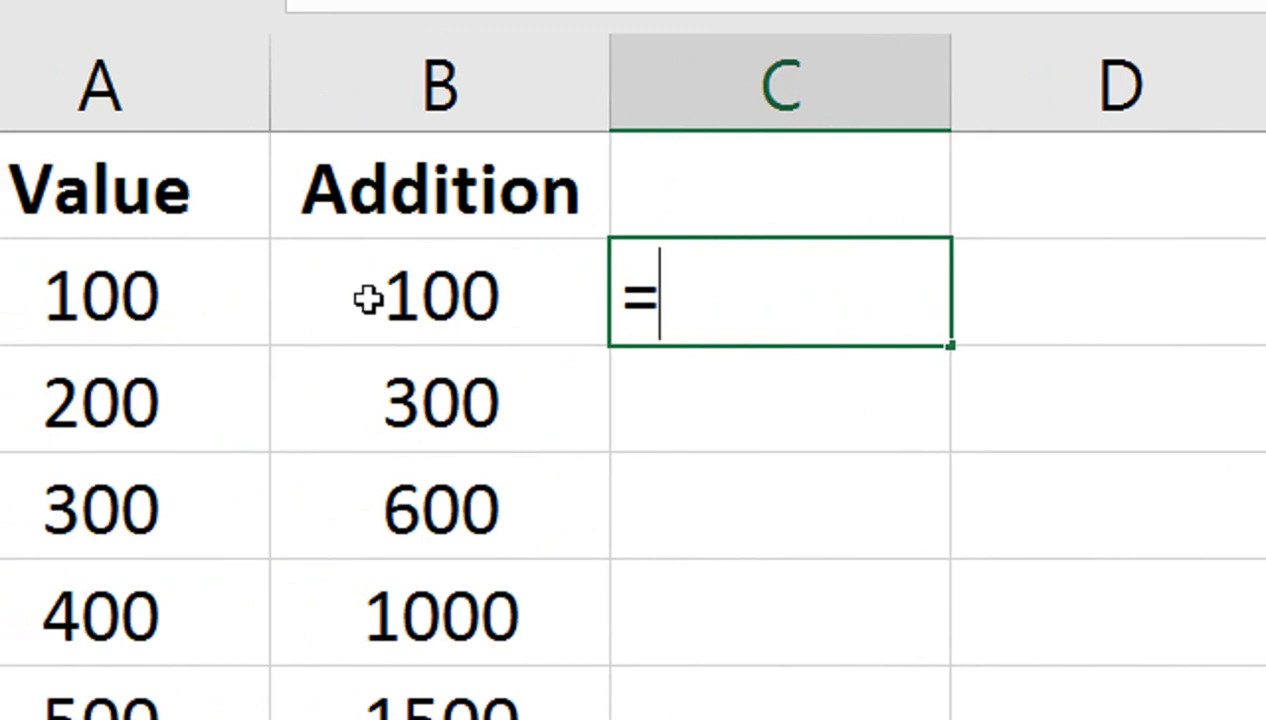
text(for)
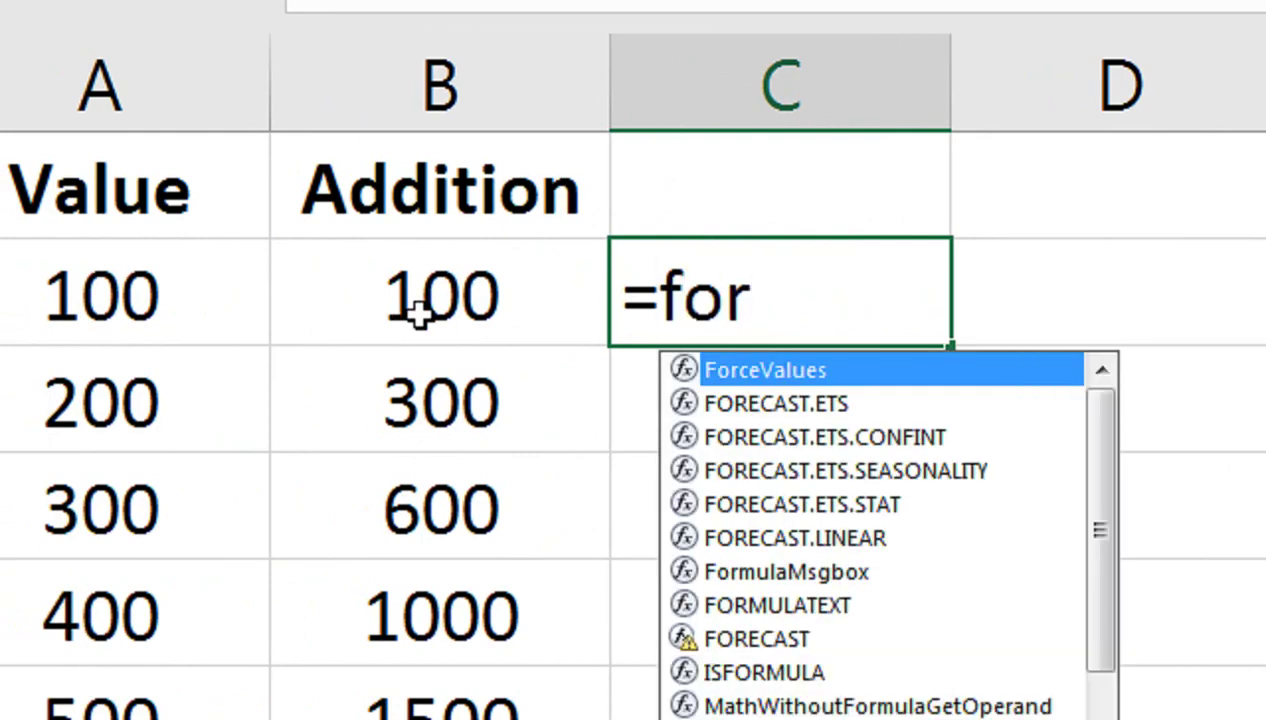
text(m)
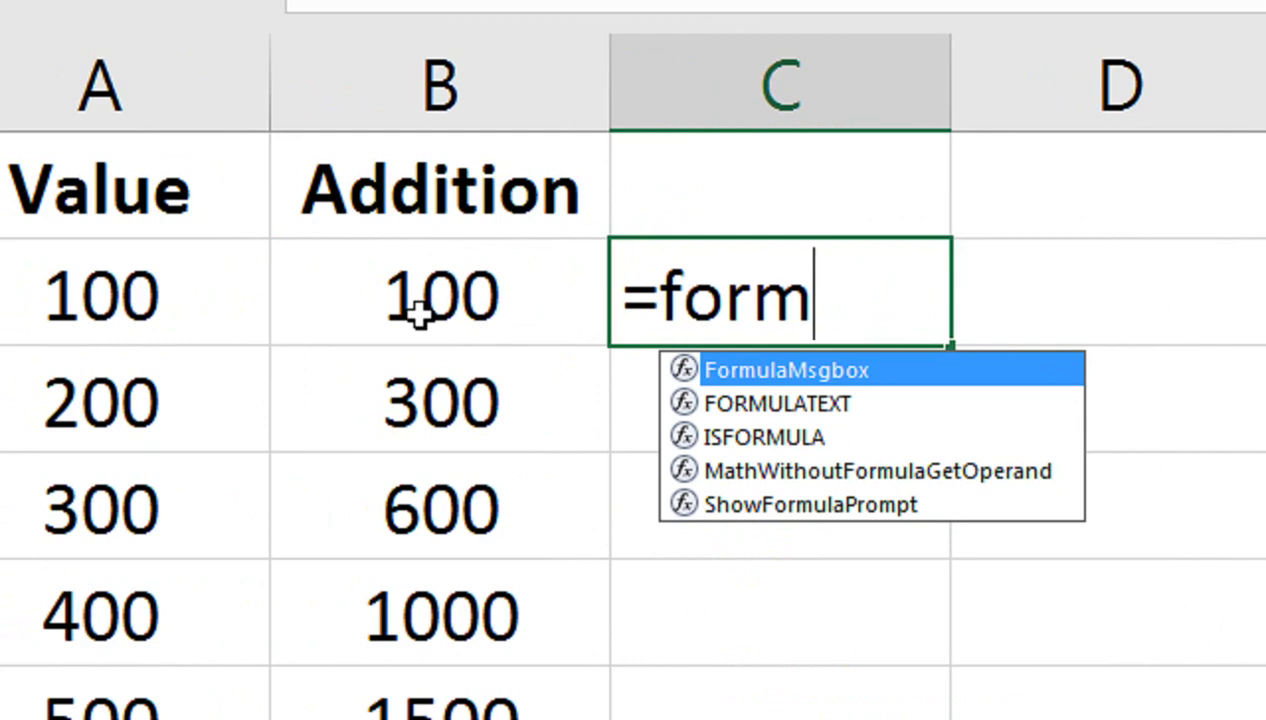
key(Down)
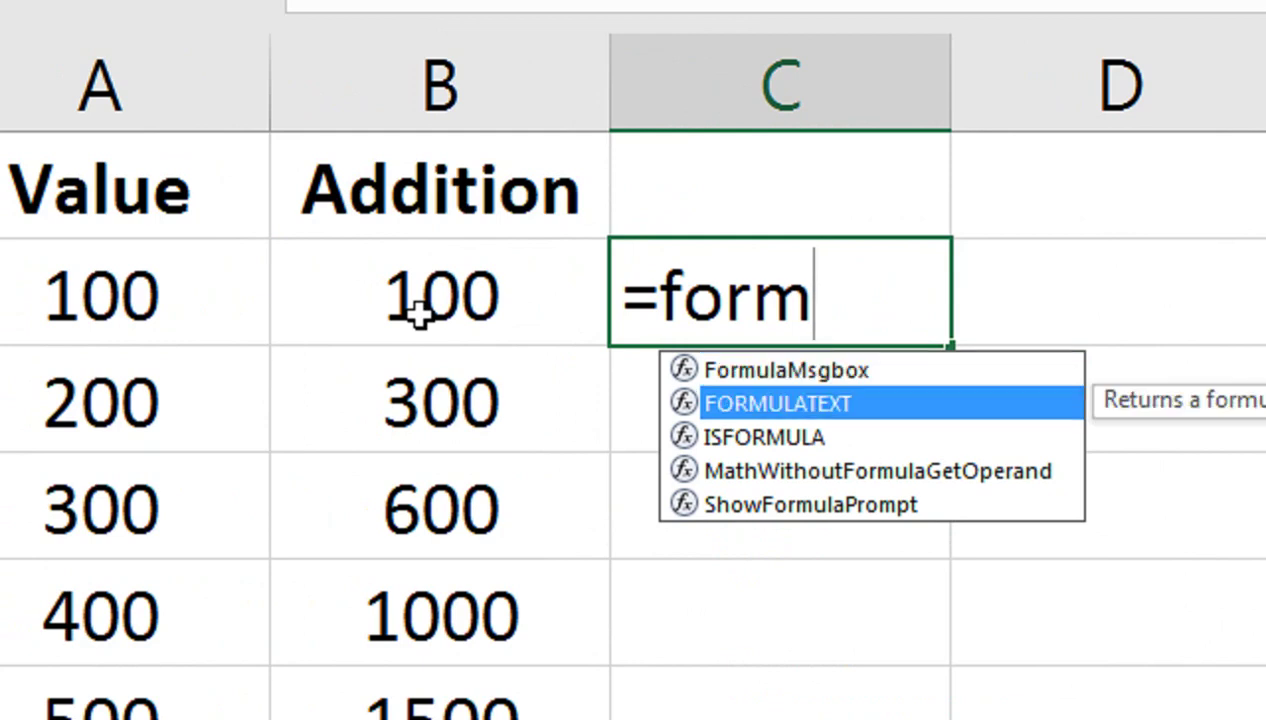
key(Up)
key(Down)
key(Tab)
click(420, 313)
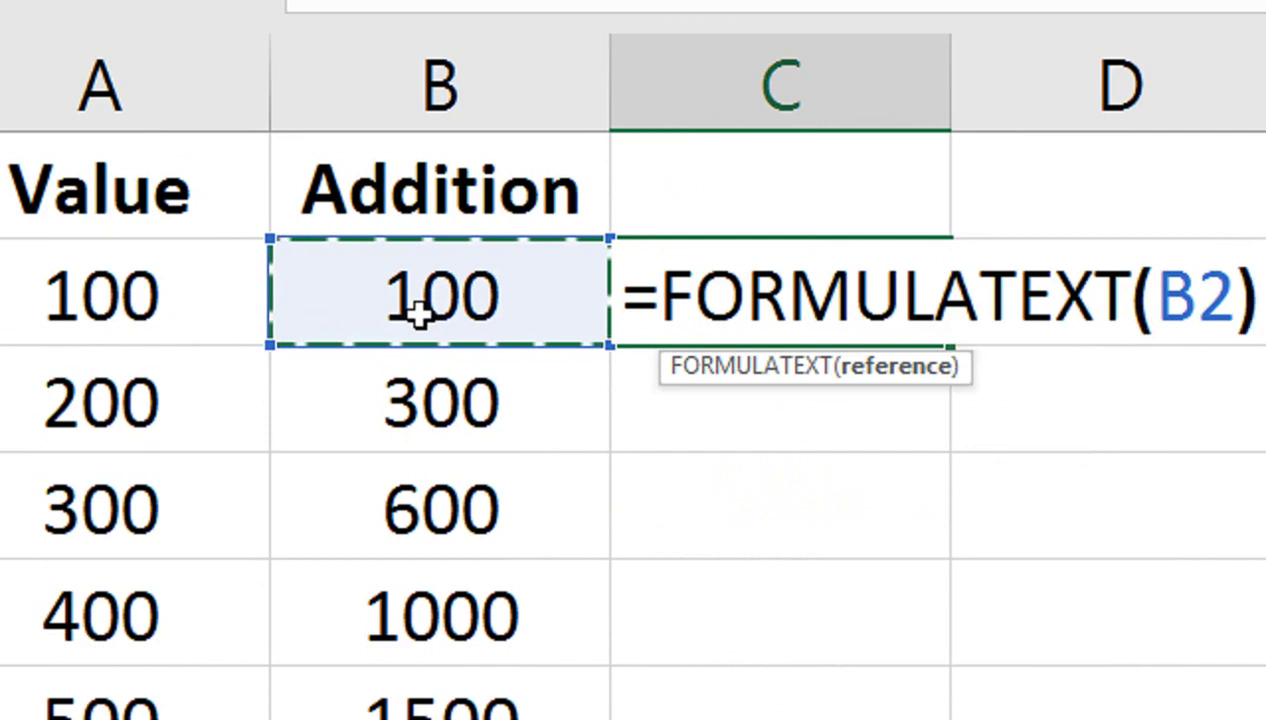
text())
key(Return)
Step: Fill the FORMULATEXT formula from C2 down to C6 and widen column C so the longest formula fits
click(701, 249)
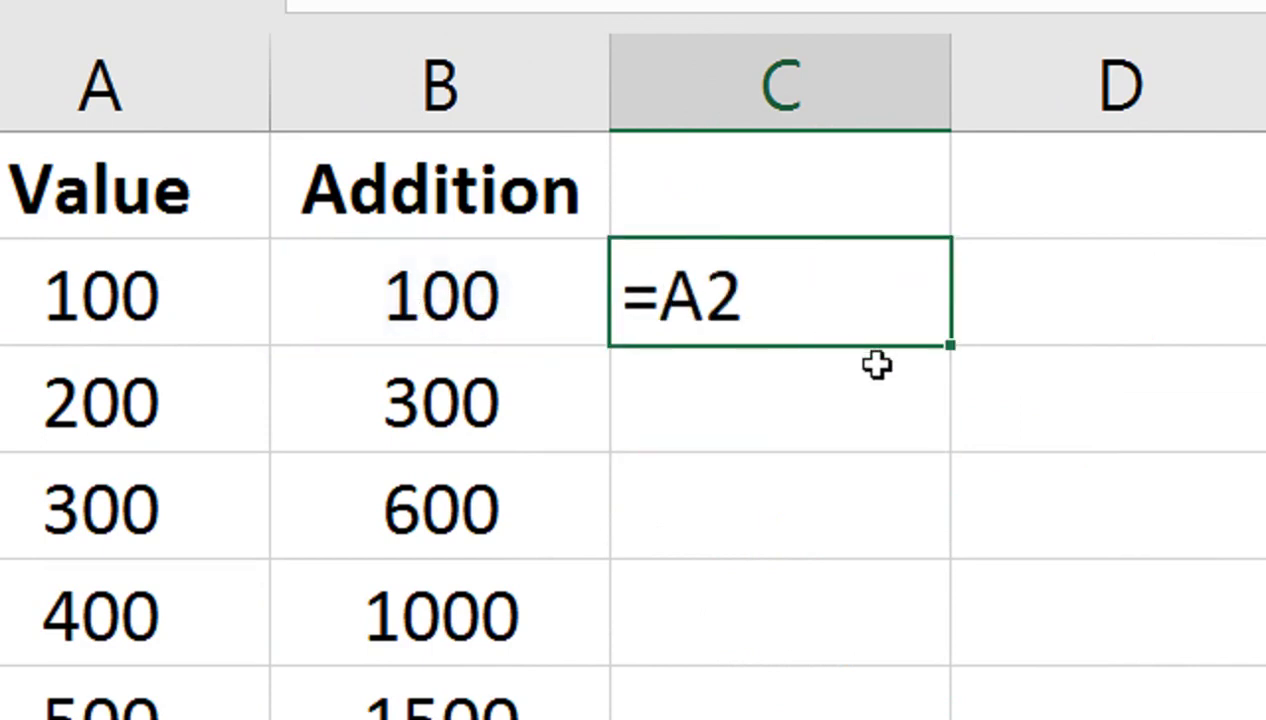
double_click(951, 350)
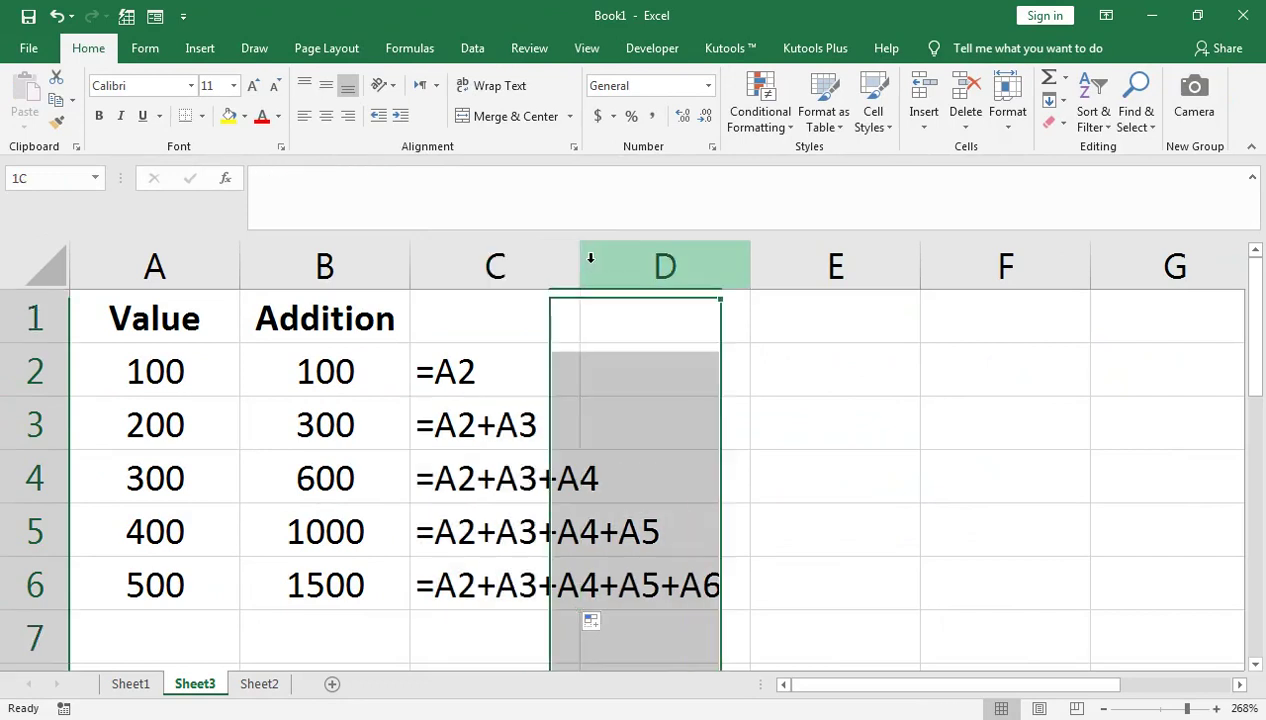
drag(574, 254, 738, 254)
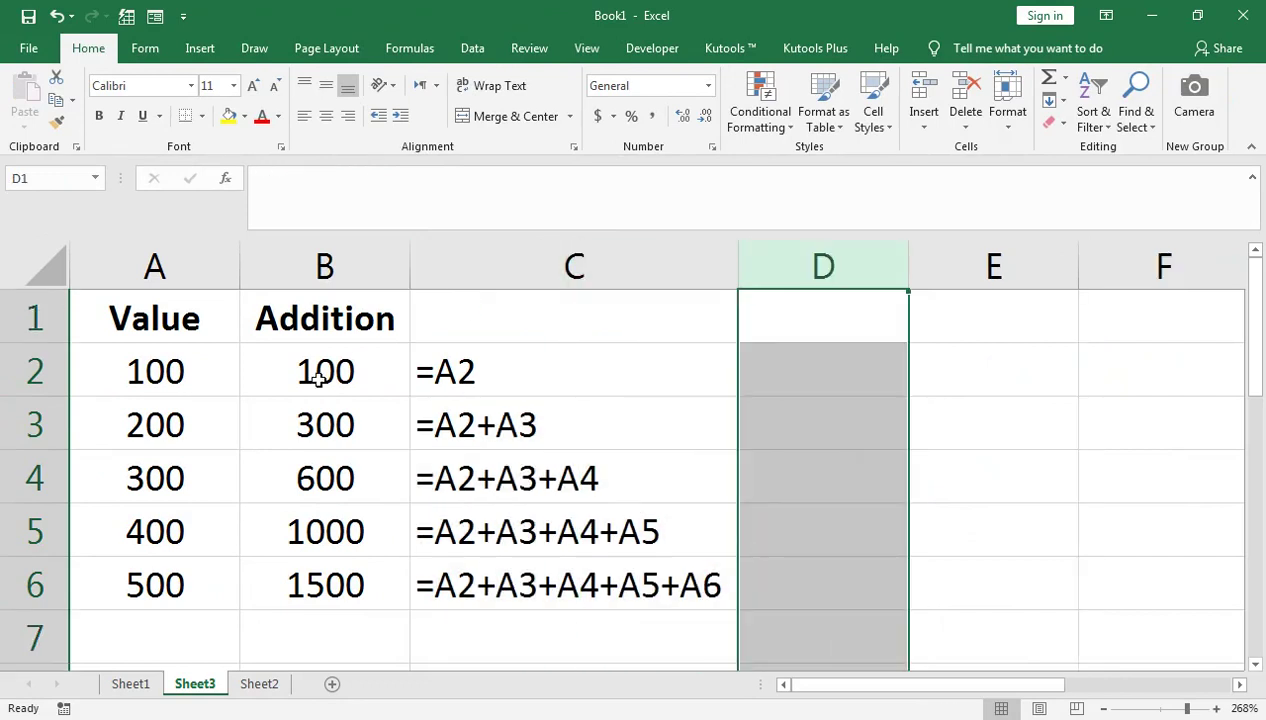
click(316, 370)
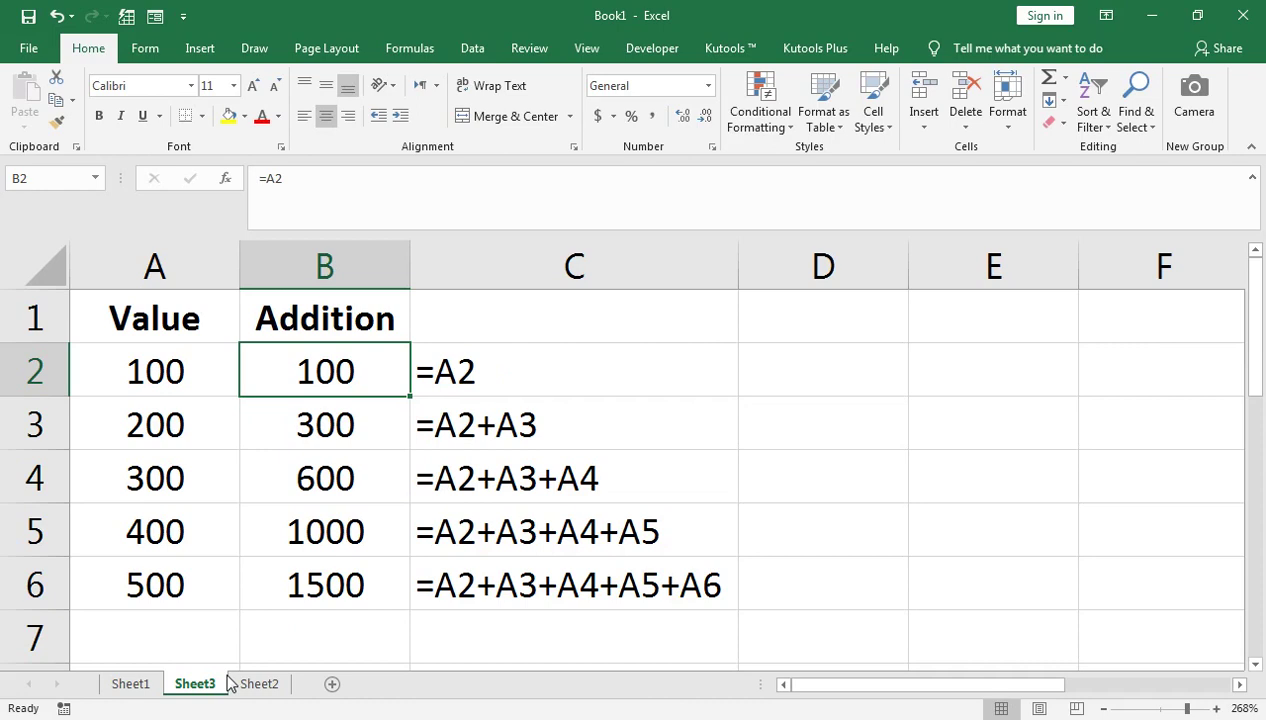
key(Right)
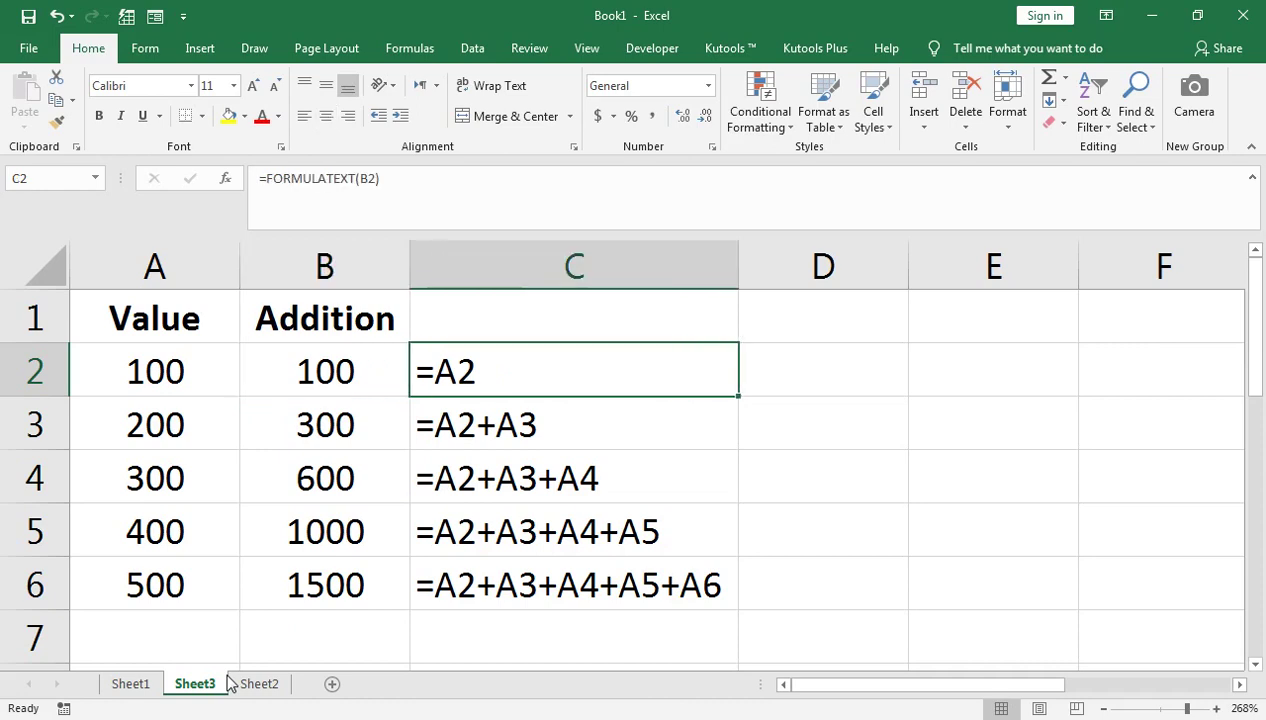
Step: Start the entry in cell A8 below the table with =the Month is "&
key(Down)
key(Down)
key(Down)
key(Down)
key(Down)
key(Down)
key(Down)
key(Down)
key(Down)
key(Down)
key(Down)
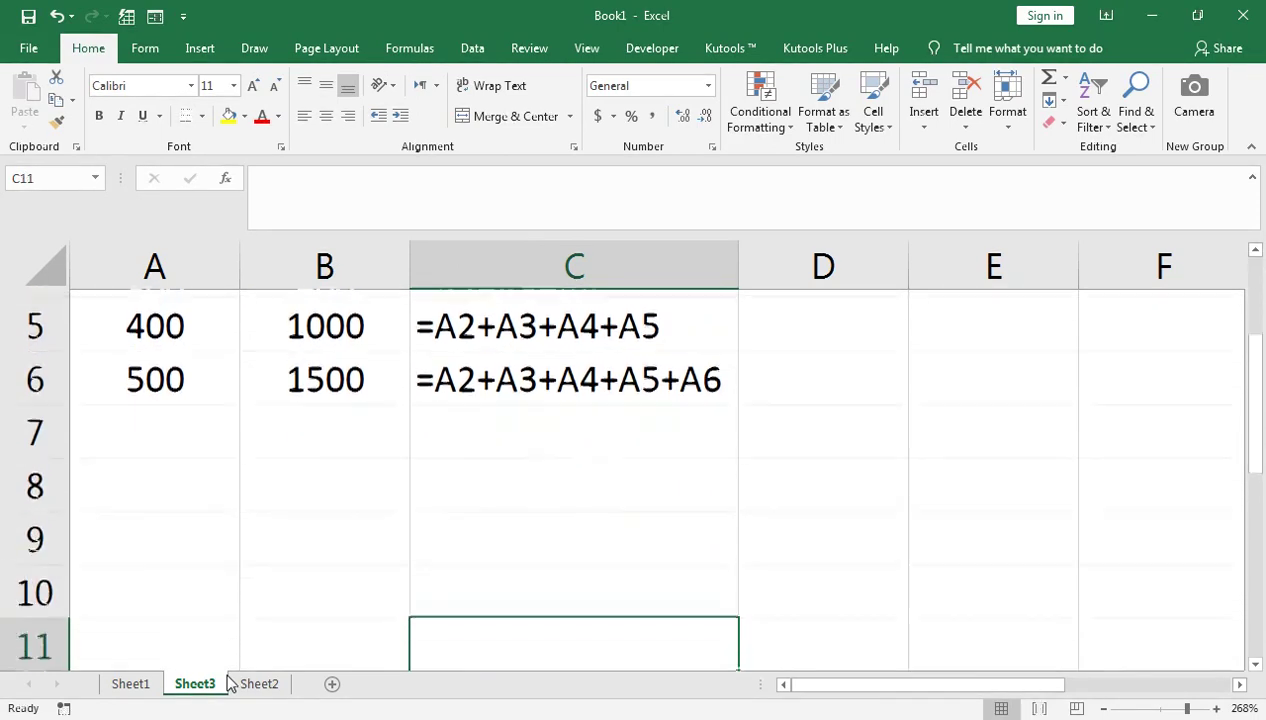
key(Left)
key(Left)
key(Up)
key(Up)
key(Up)
key(Up)
key(Up)
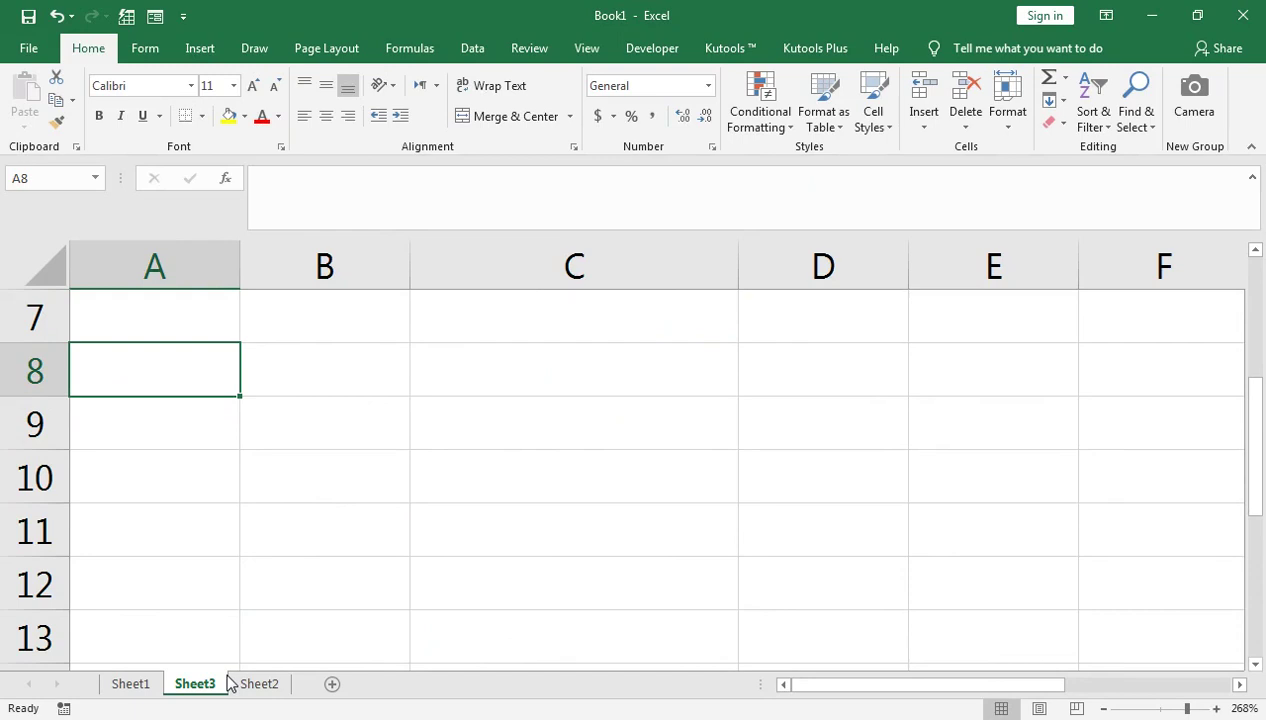
text(=)
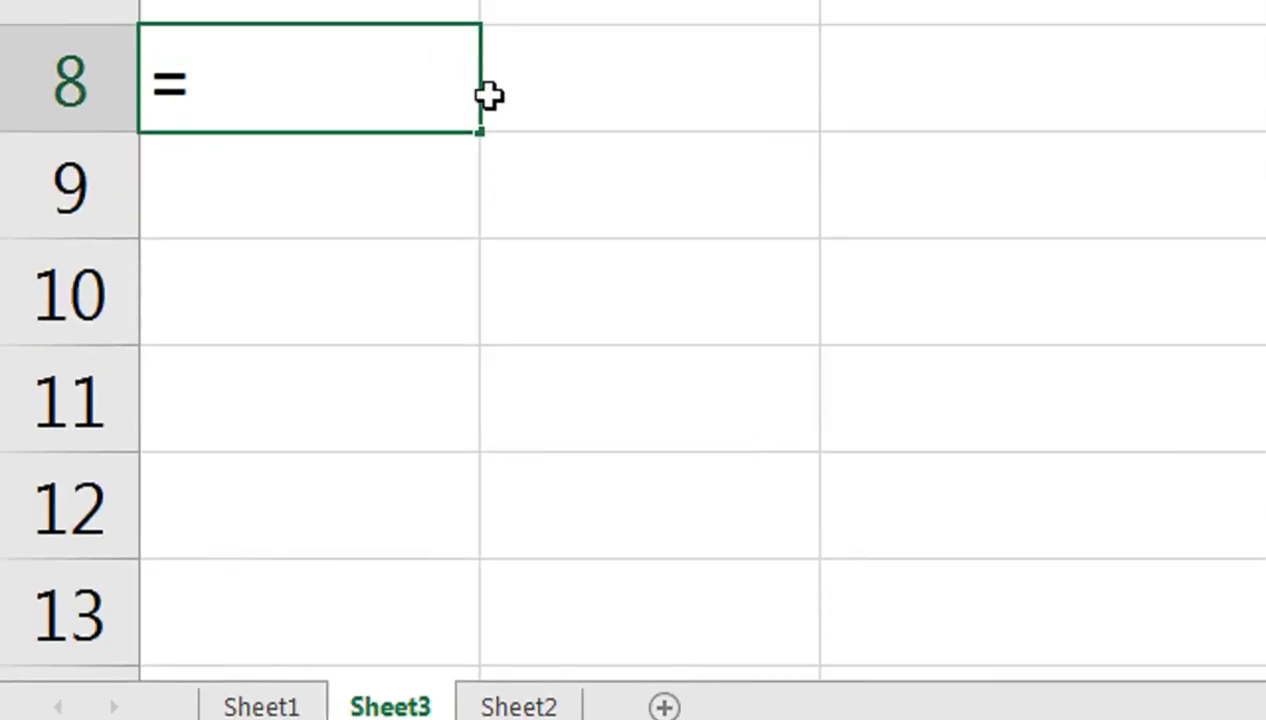
text(t)
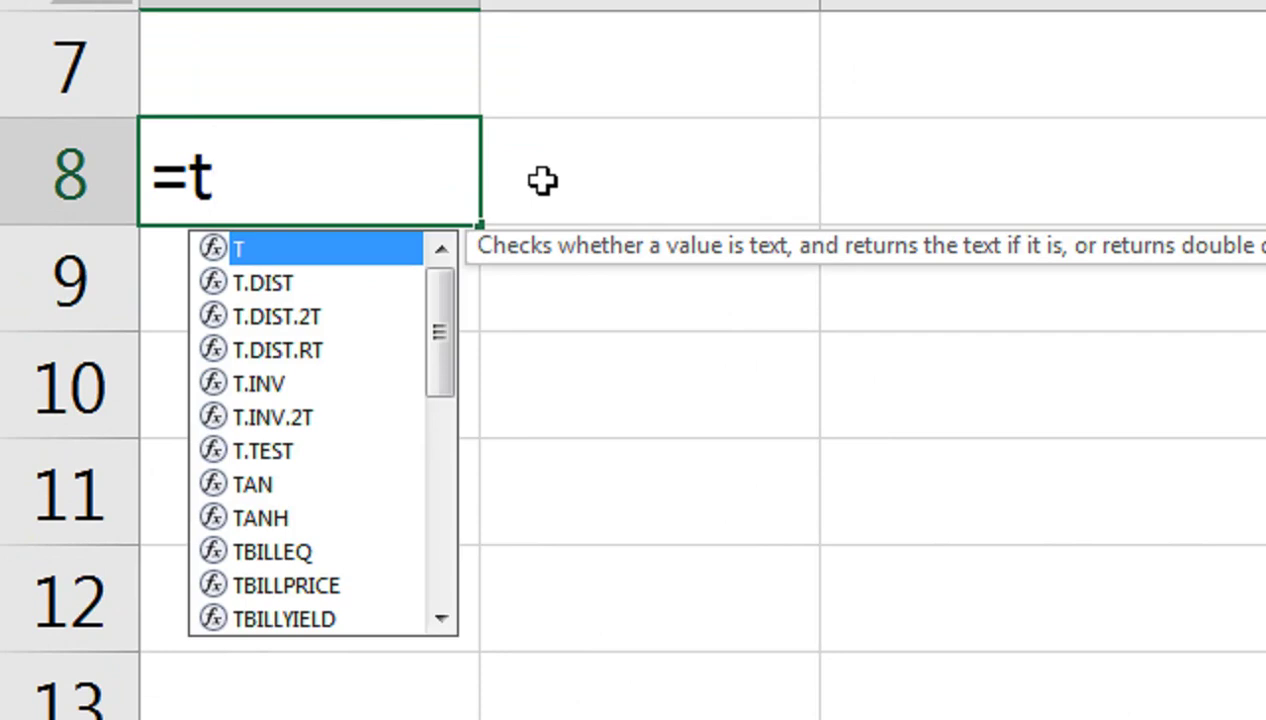
text(he MOnth)
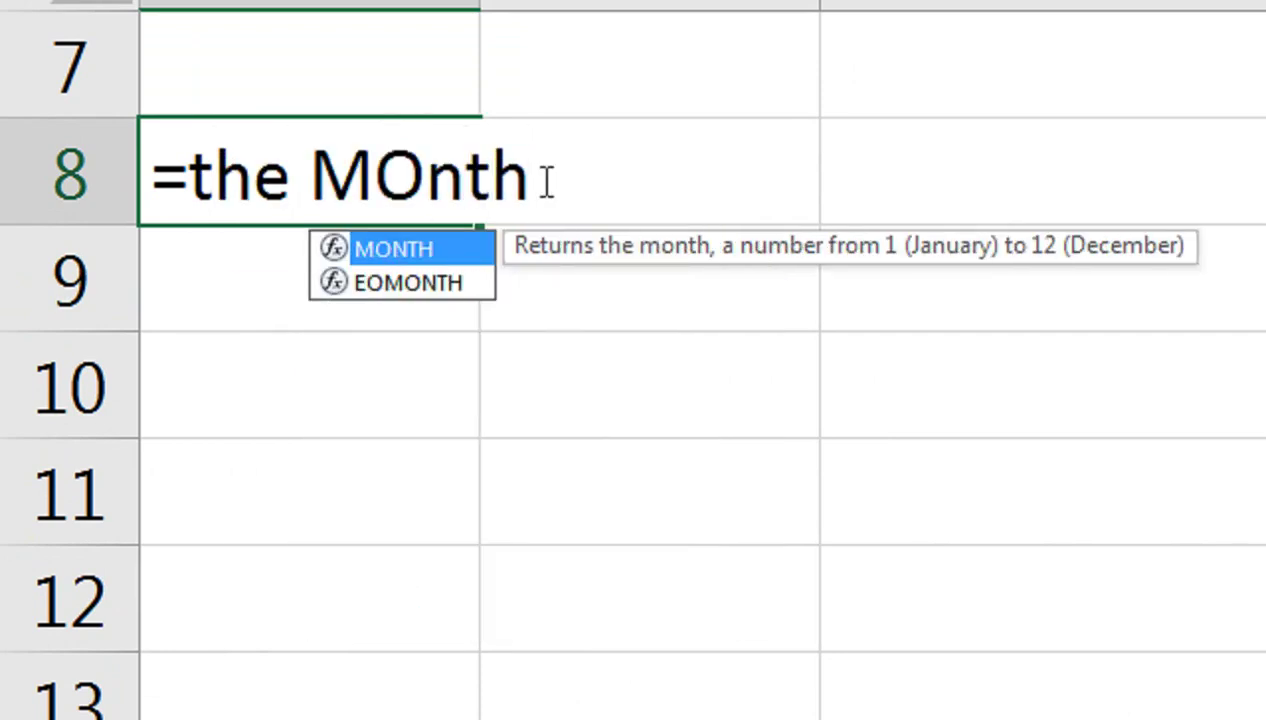
key(BackSpace)
key(BackSpace)
key(BackSpace)
key(BackSpace)
text(onh)
key(BackSpace)
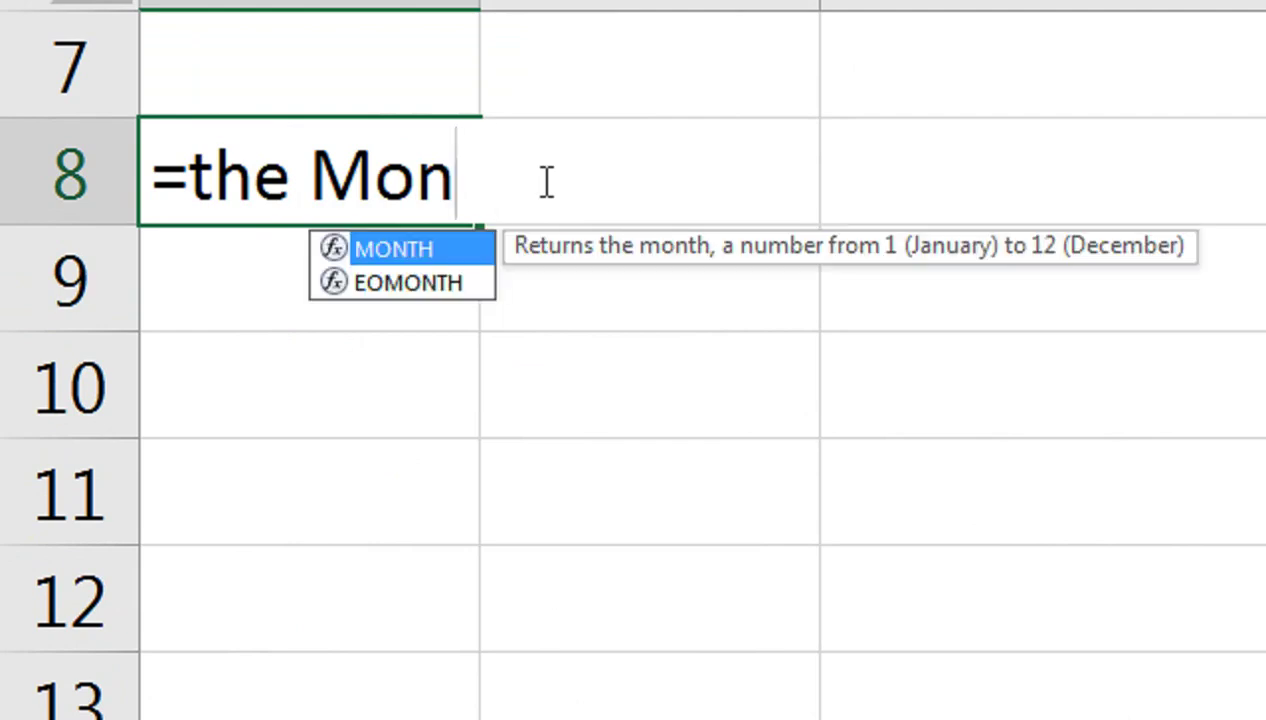
text(th i)
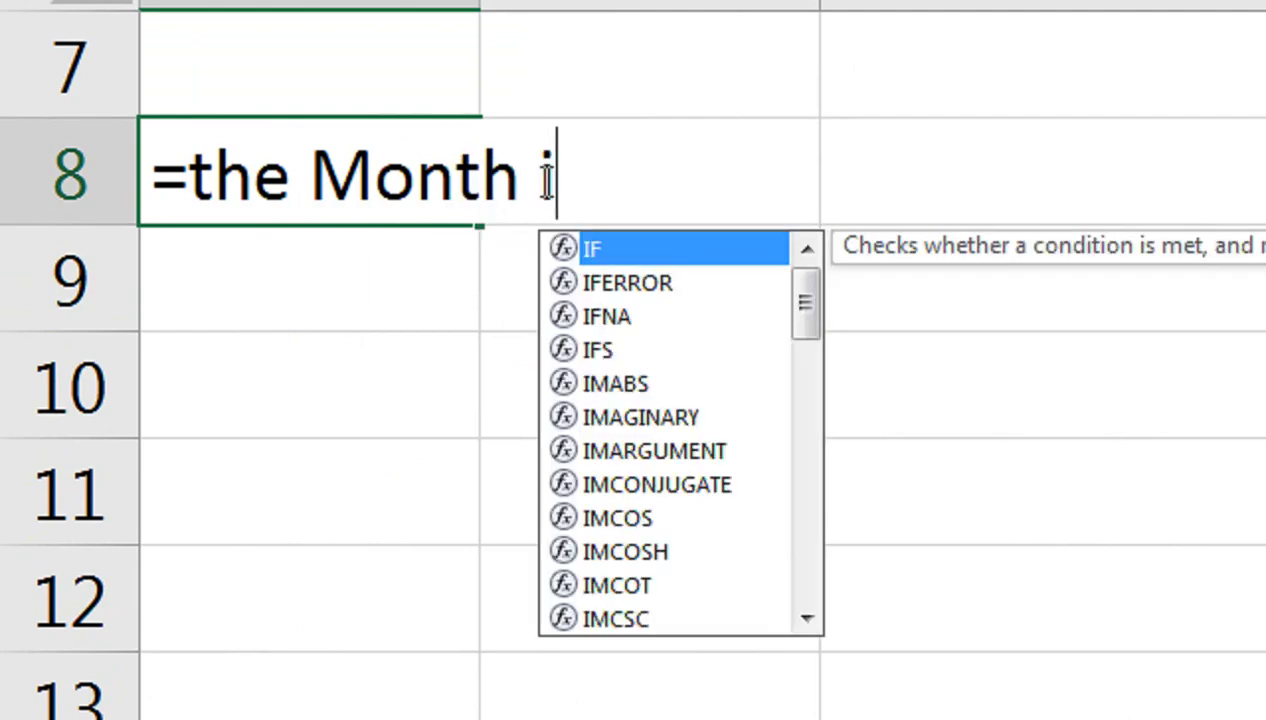
text(s )
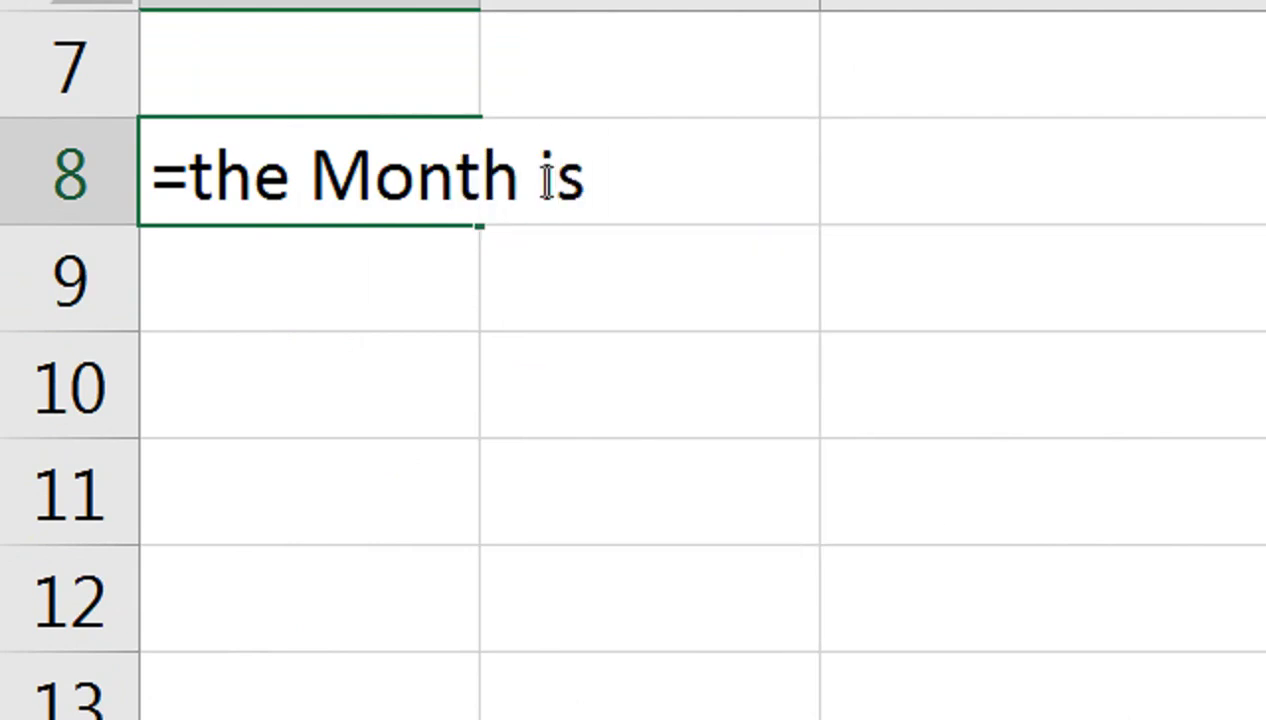
text("&)
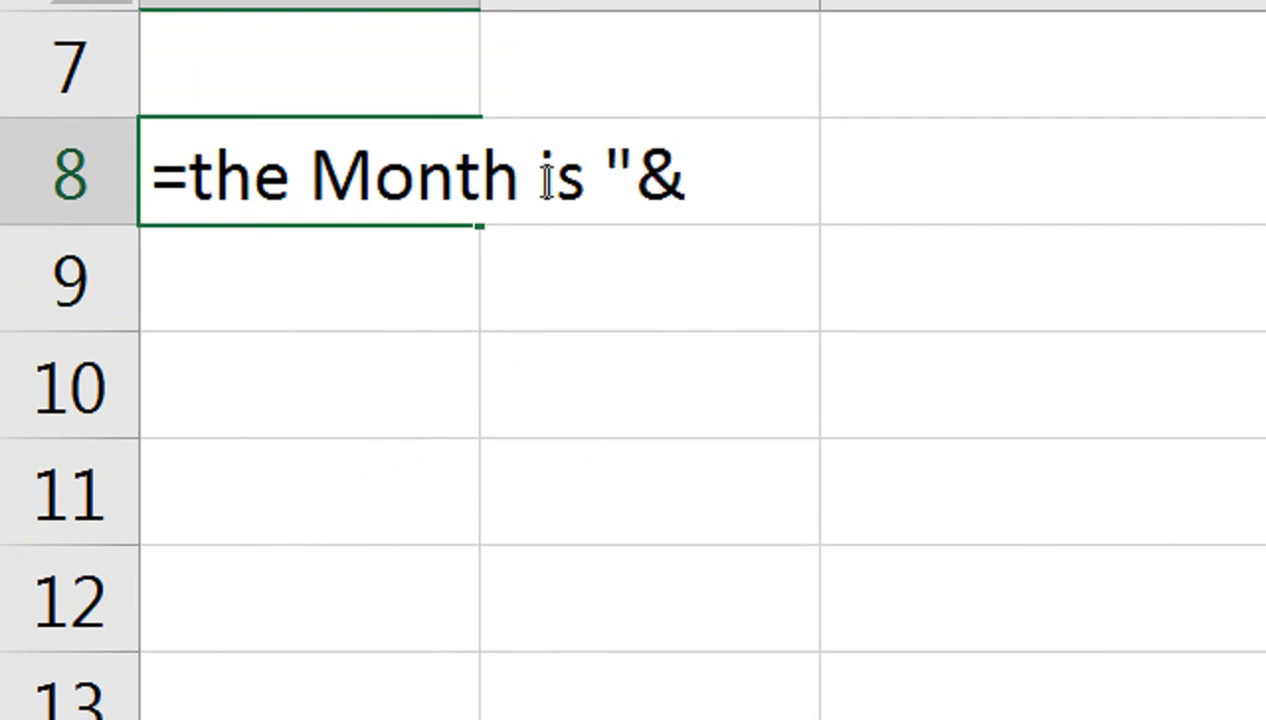
Step: Complete the entry in A8 with text(today(),"MMM") after the ampersand, commit it, and reselect the cell
text(t)
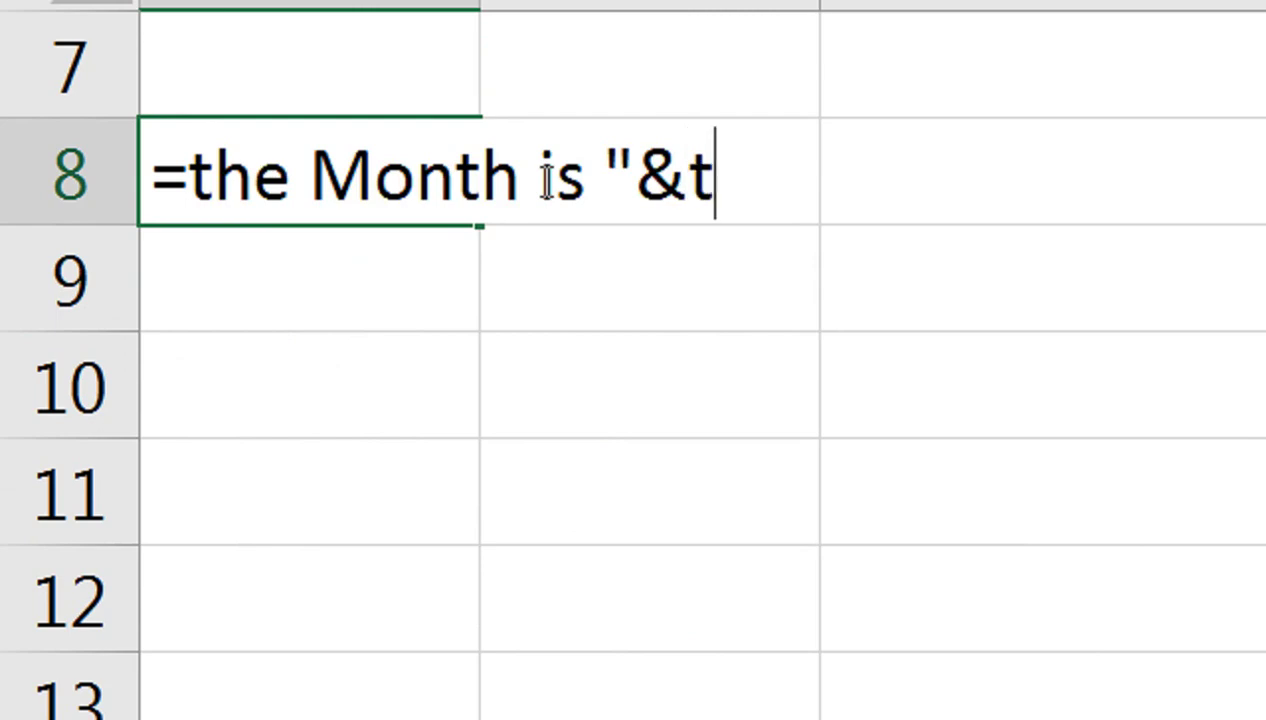
text(exy)
key(Return)
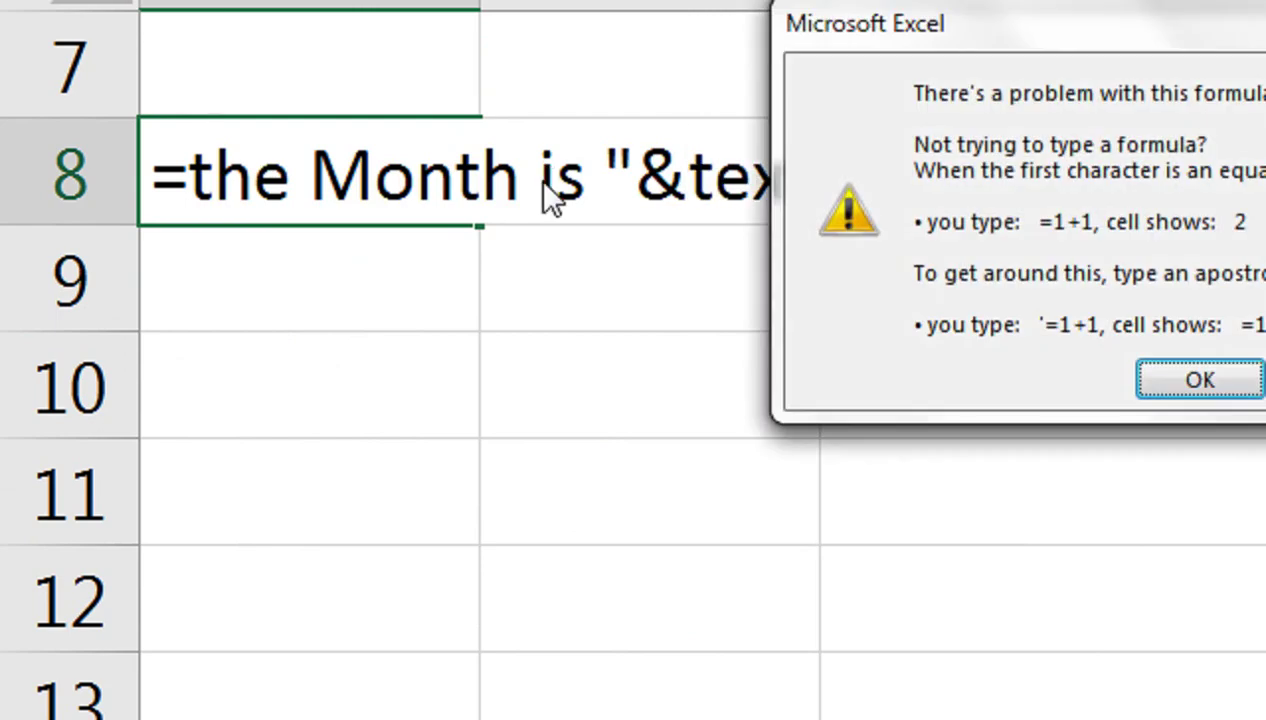
key(Return)
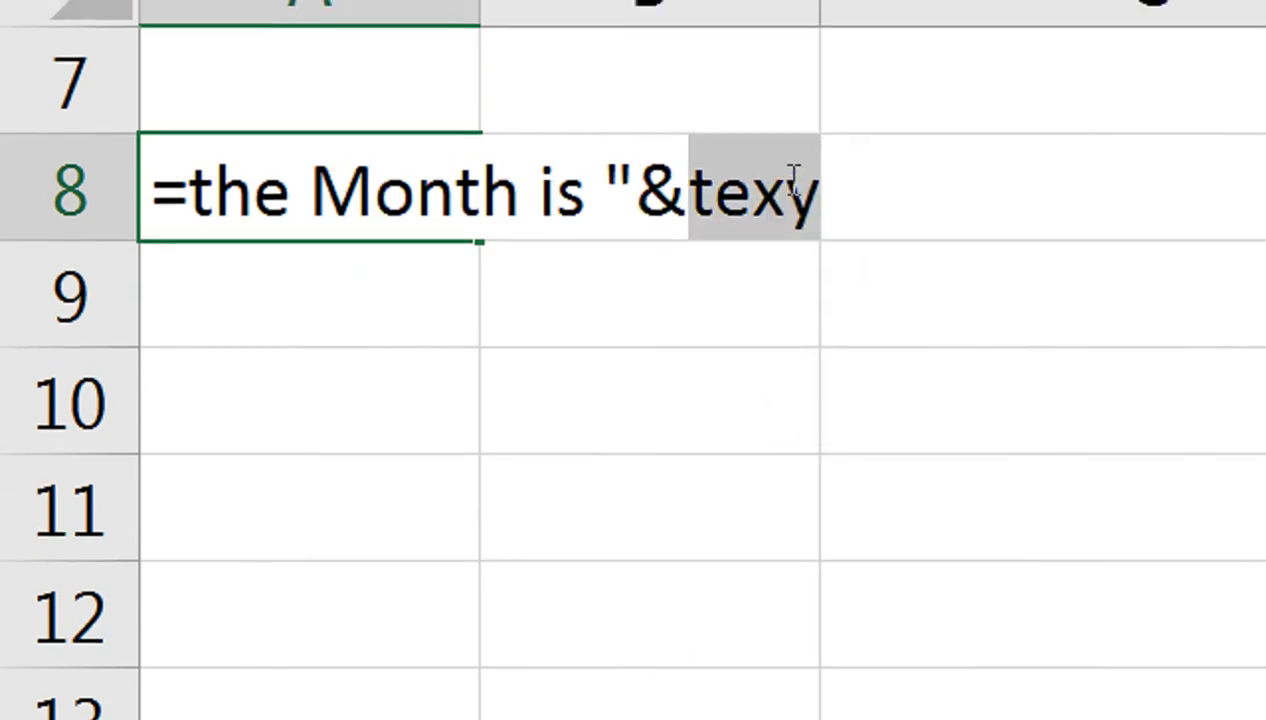
key(End)
key(BackSpace)
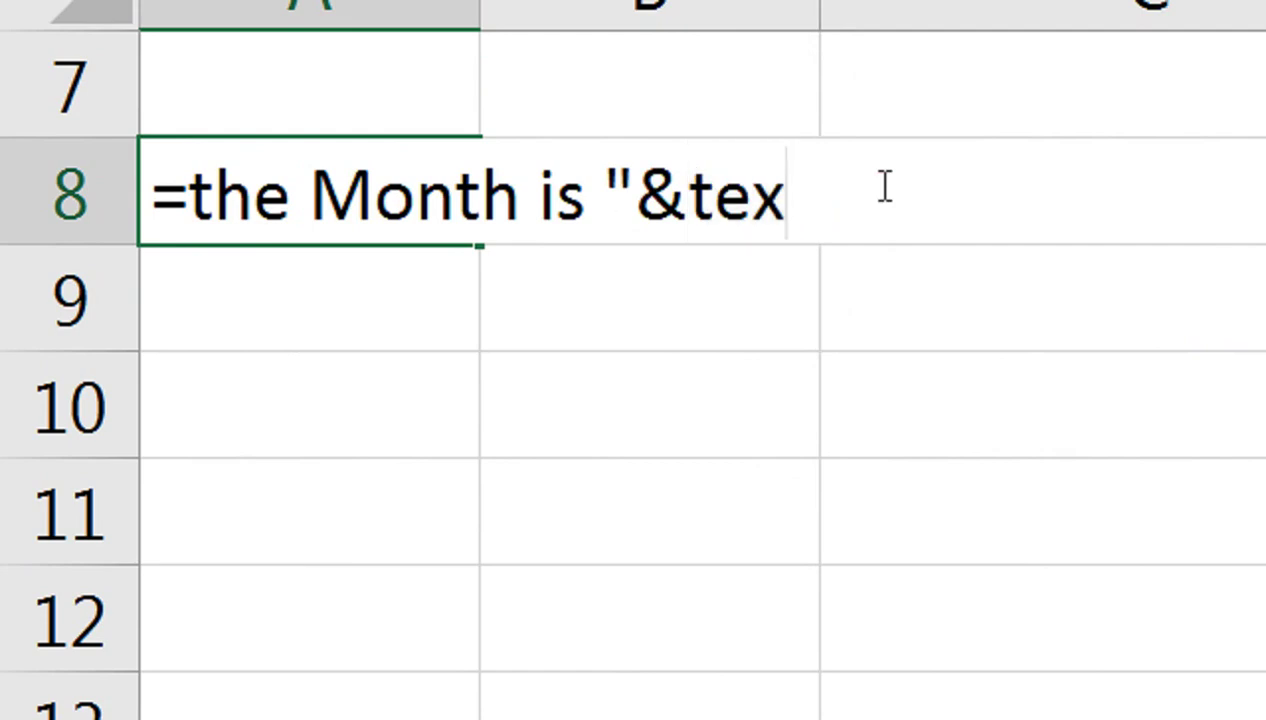
text(t)
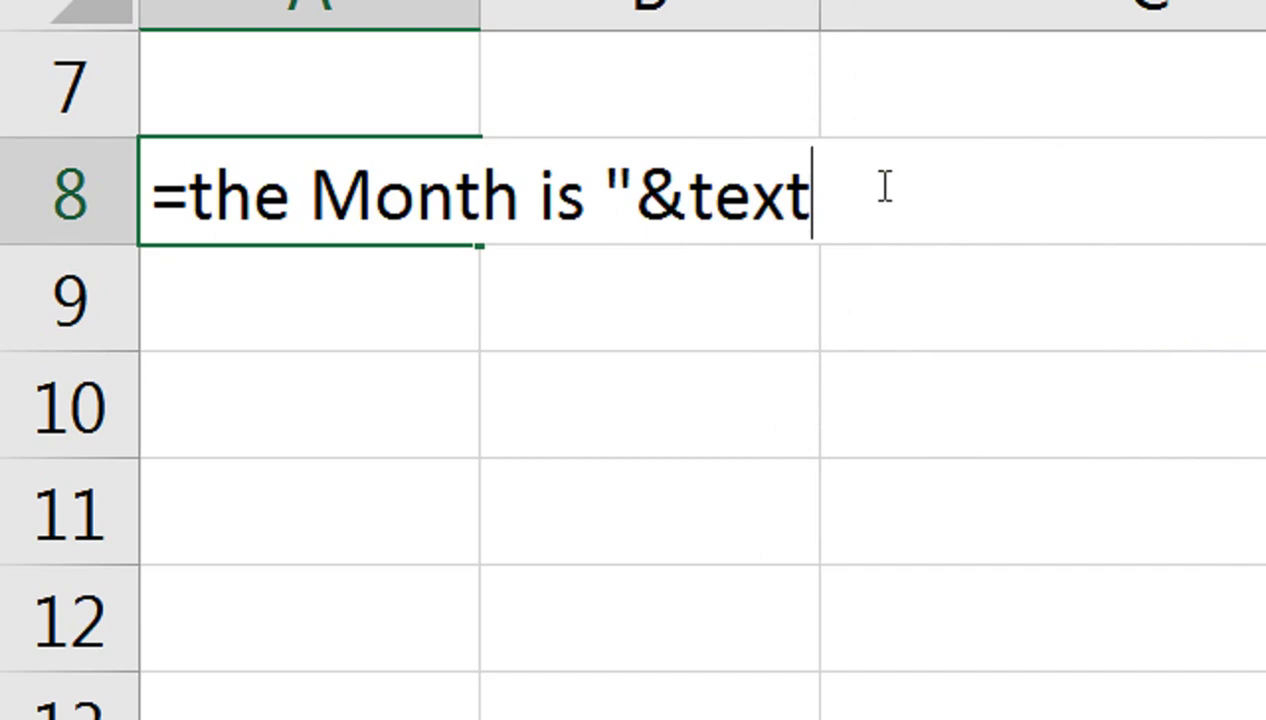
text(()
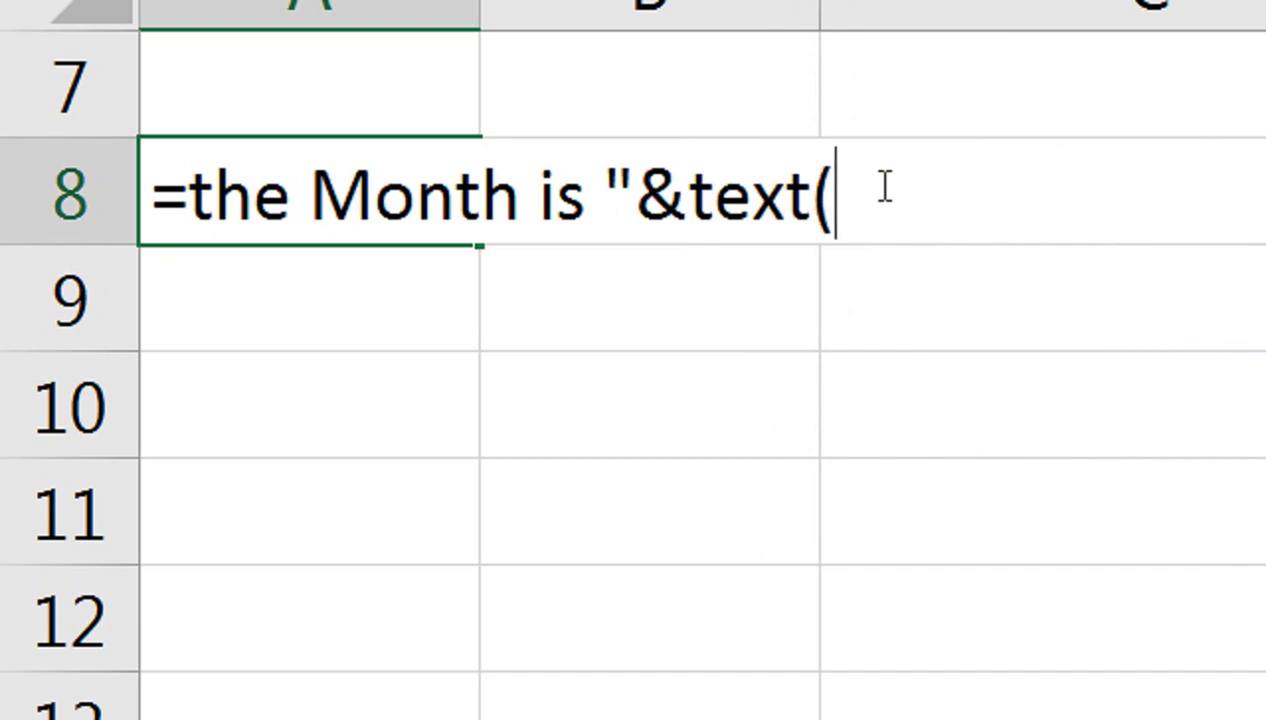
text(today())
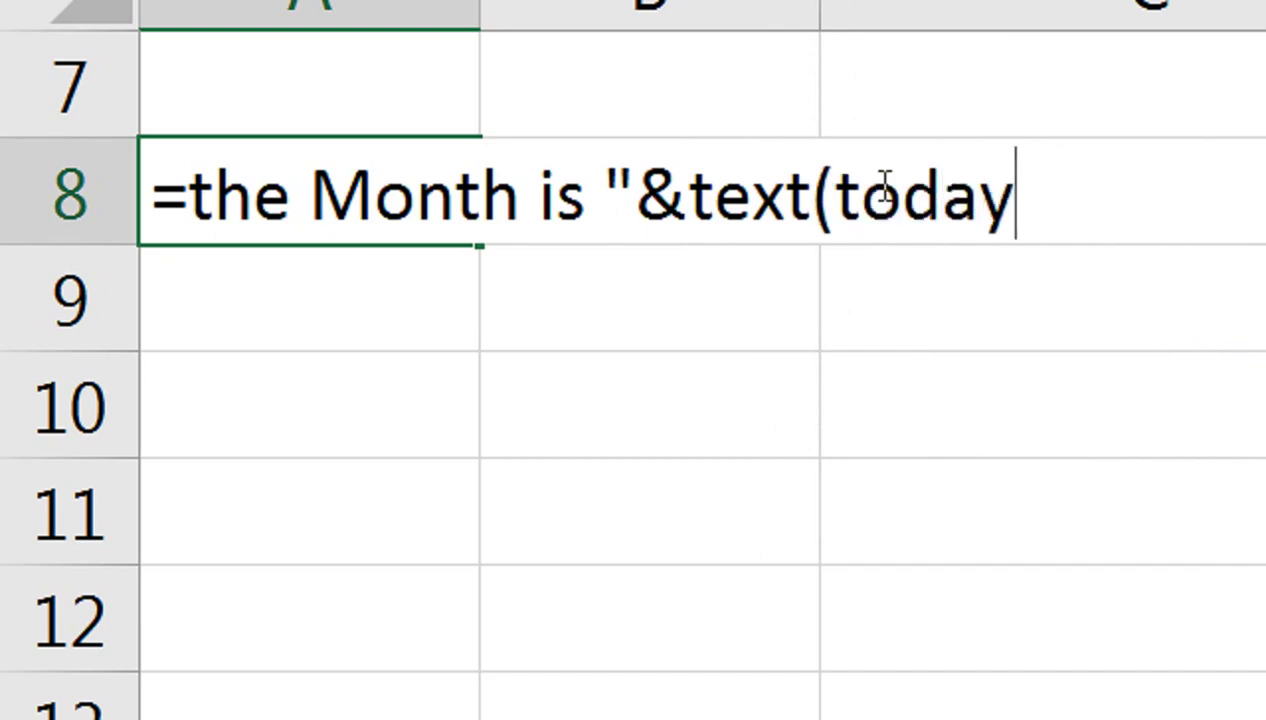
text(,"MMM)
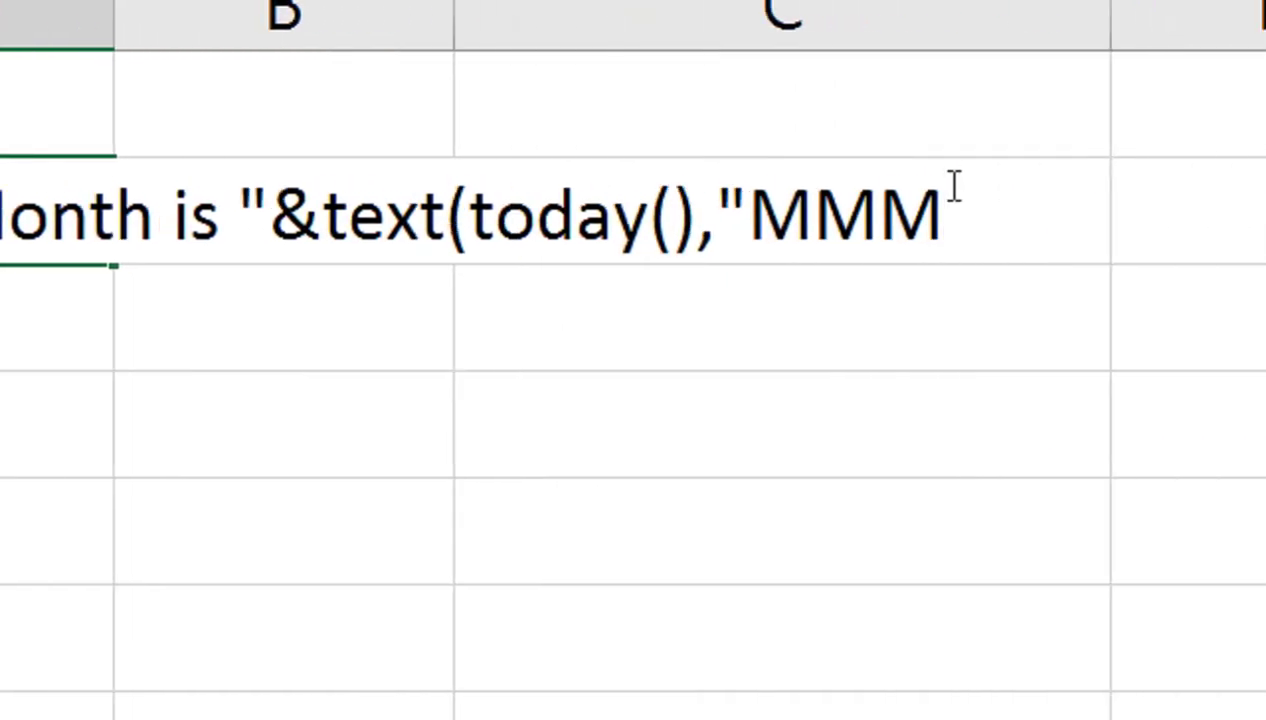
text("))
key(Return)
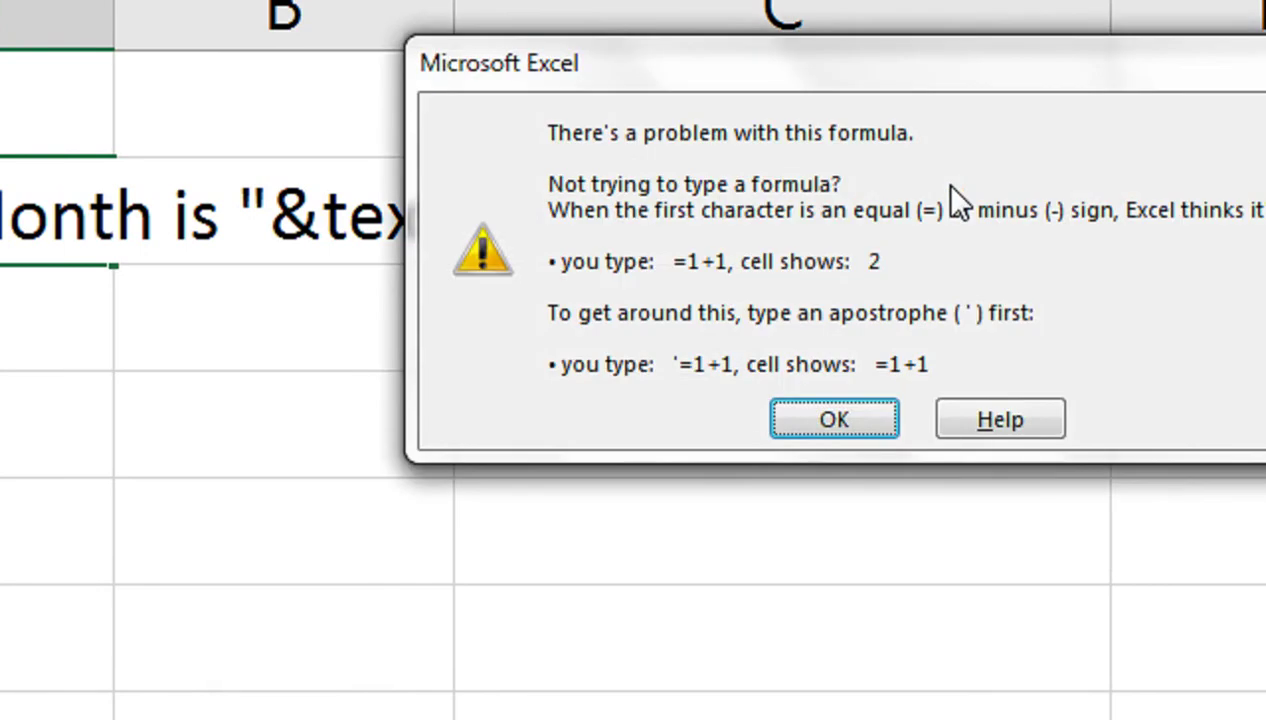
key(Return)
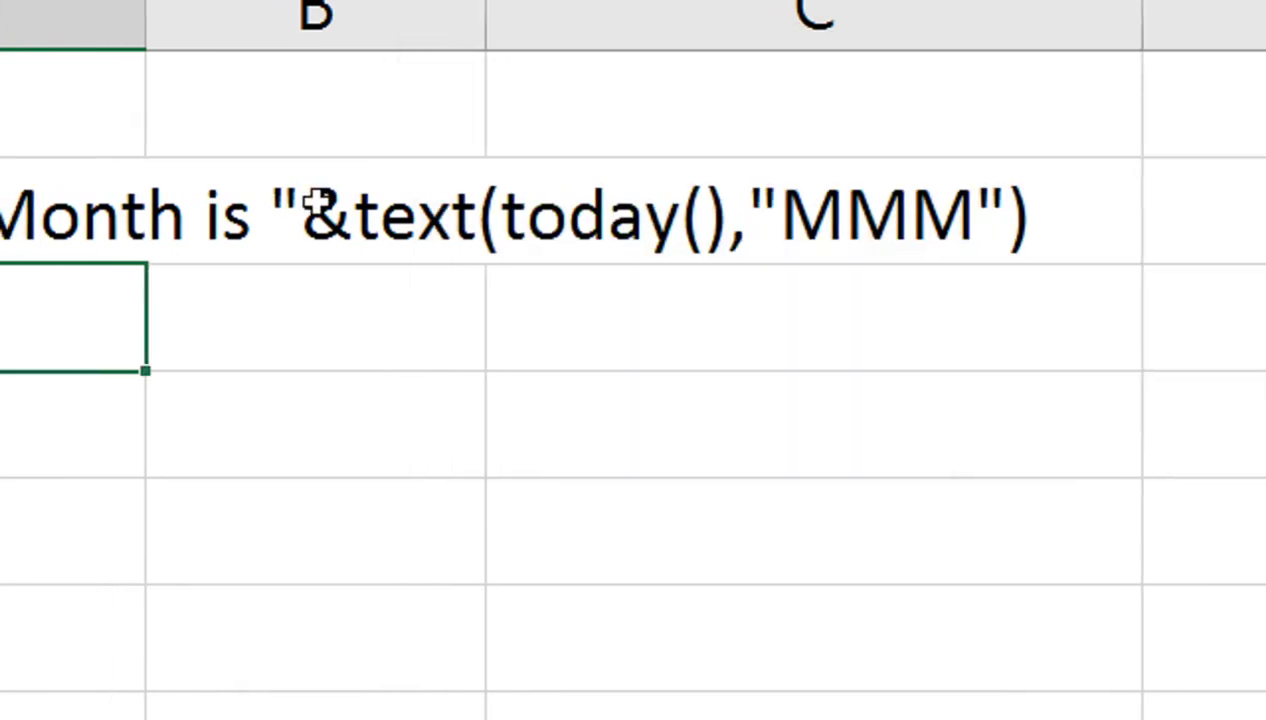
click(176, 208)
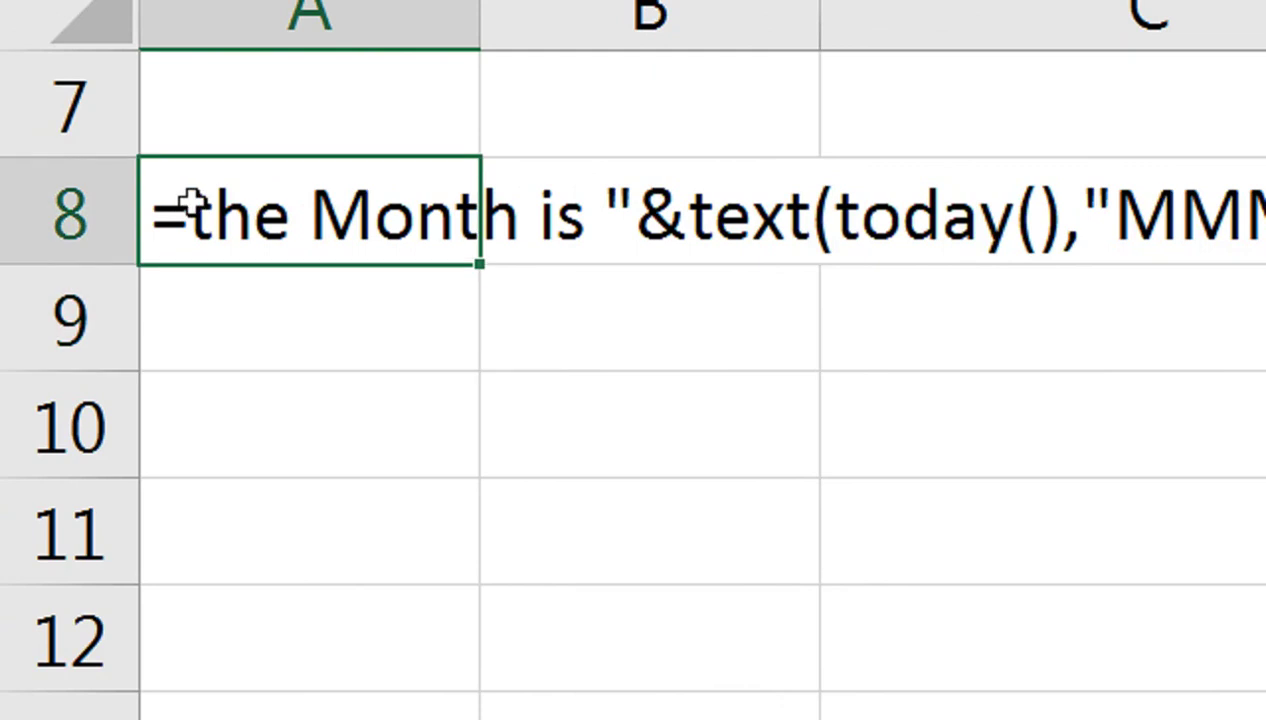
Step: Correct the A8 formula to ="The Month is "&text(today(),"MMM") by adding the opening quote and capital T, and select C8
double_click(235, 210)
drag(150, 212, 195, 214)
click(187, 214)
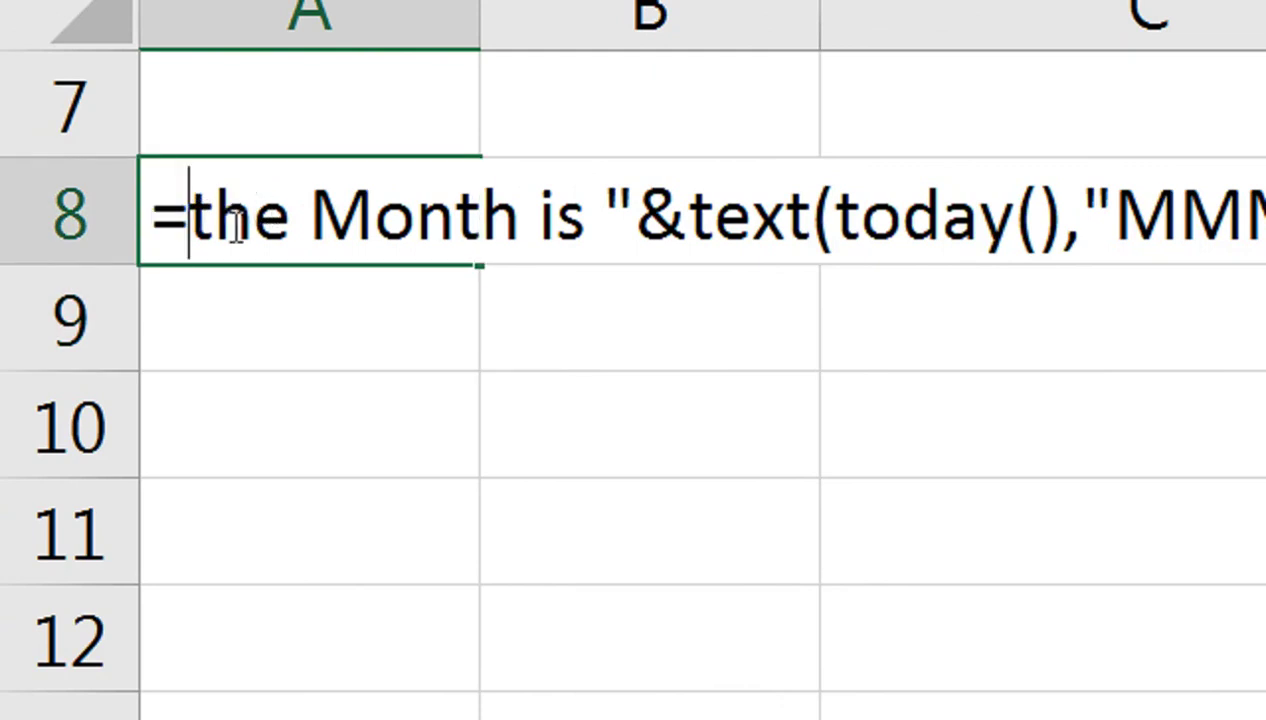
text(")
click(233, 222)
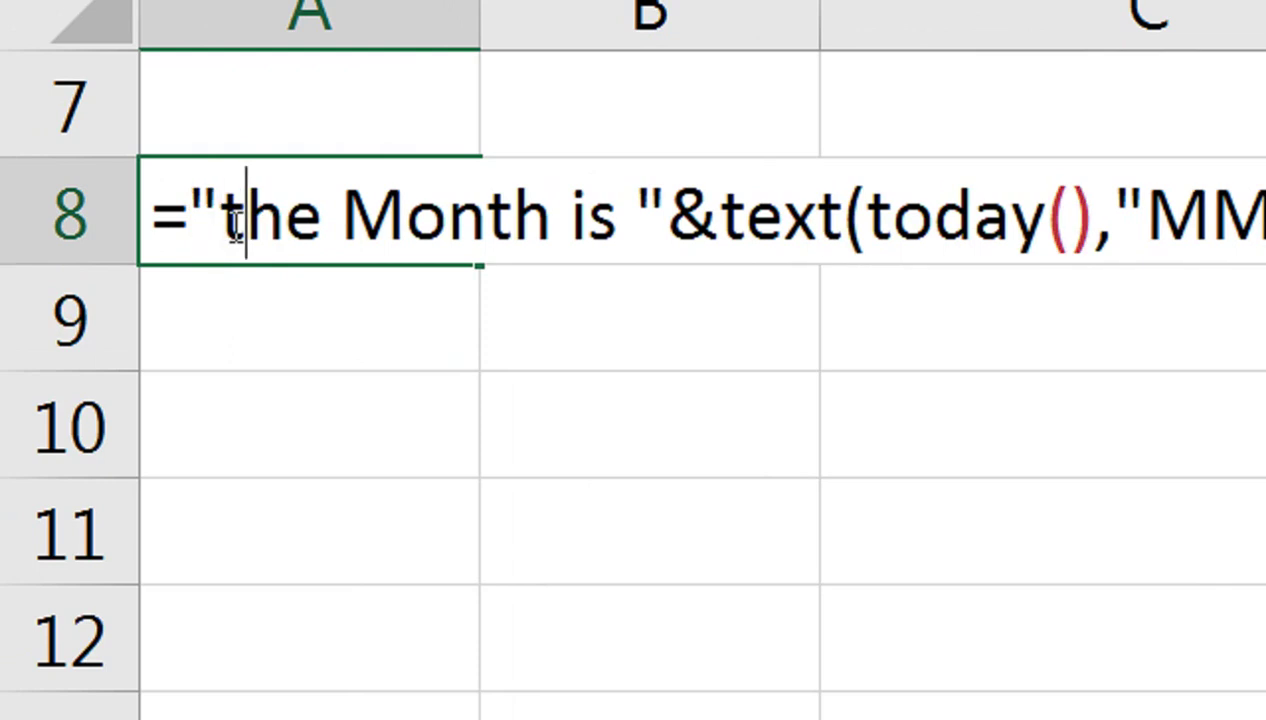
key(BackSpace)
text(T)
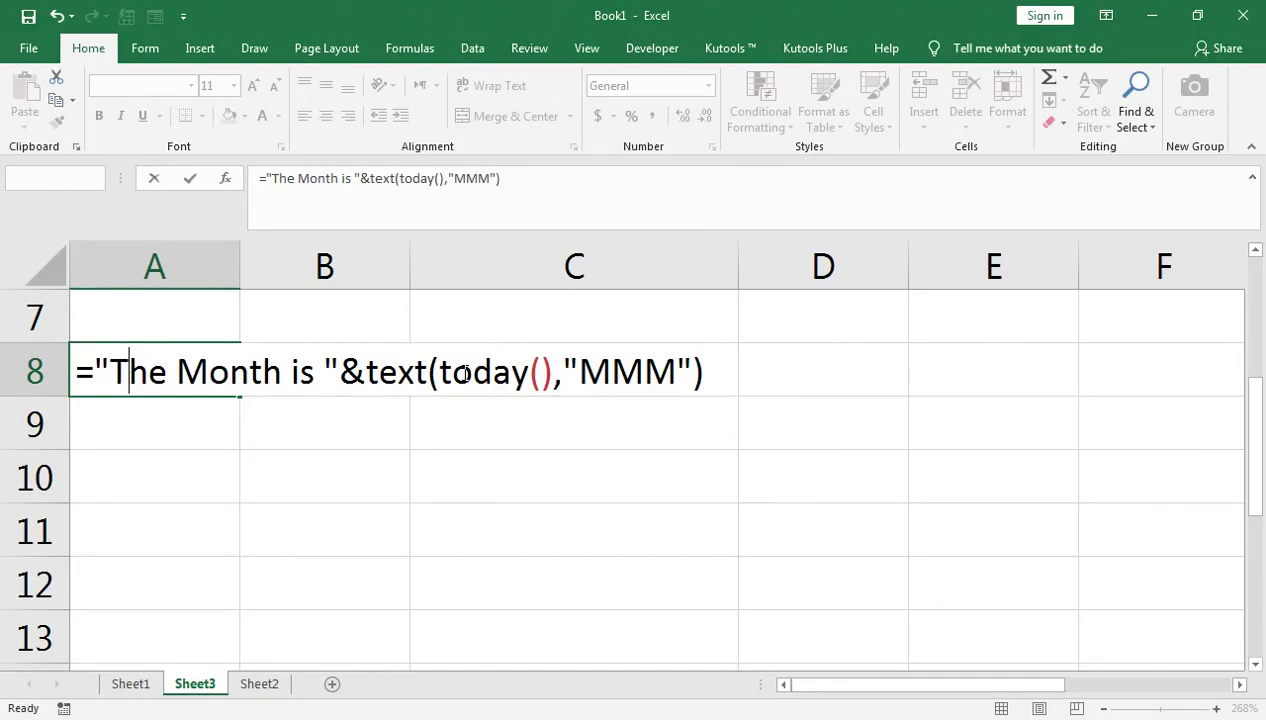
key(Return)
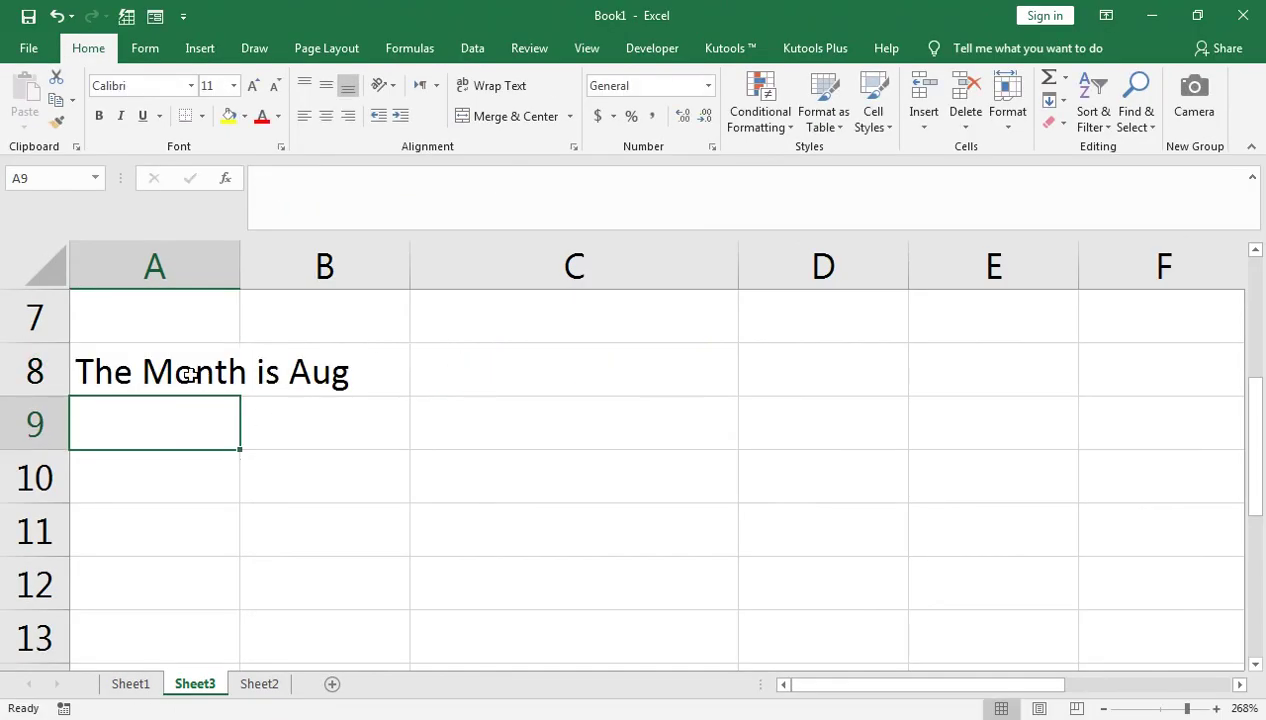
click(487, 381)
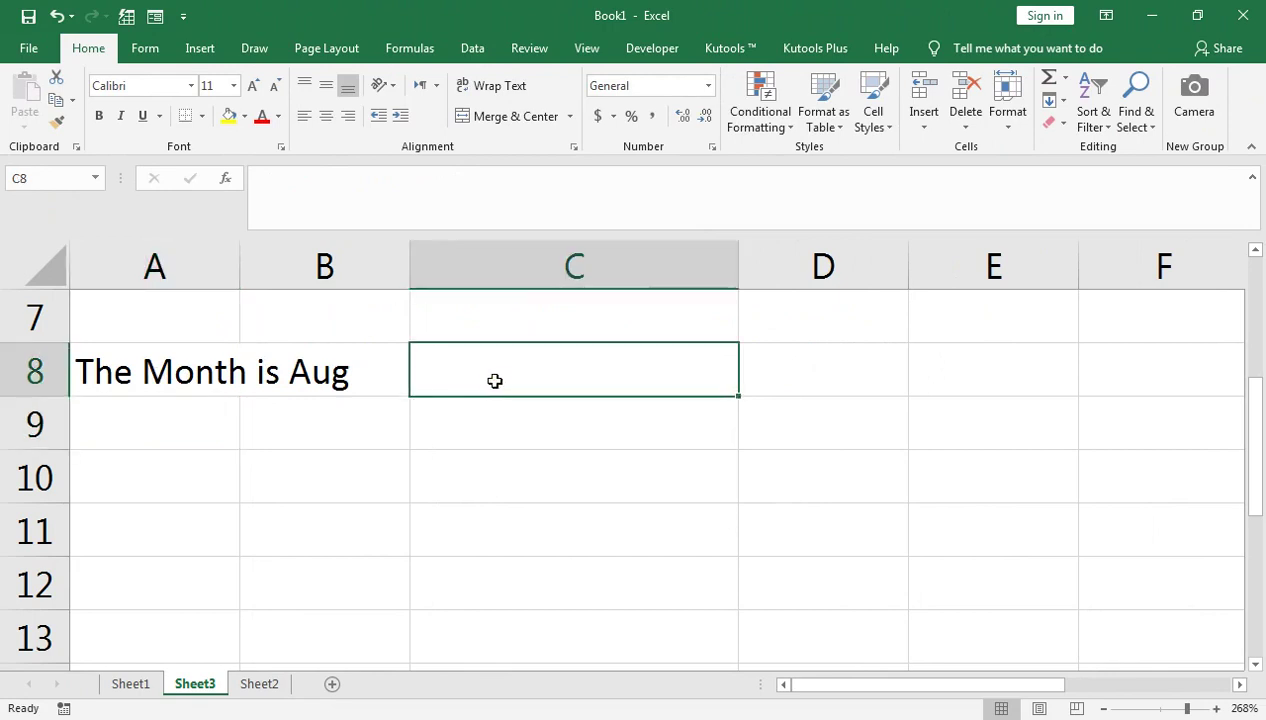
text(=)
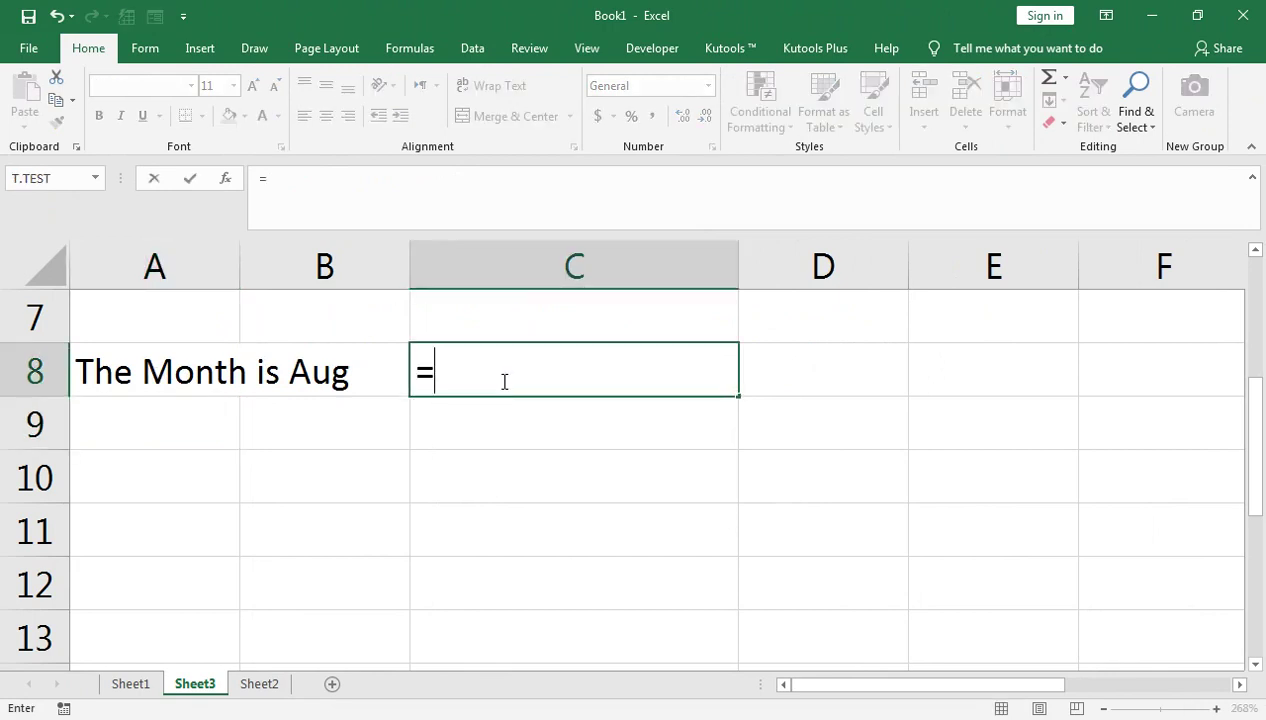
key(Escape)
text(formu)
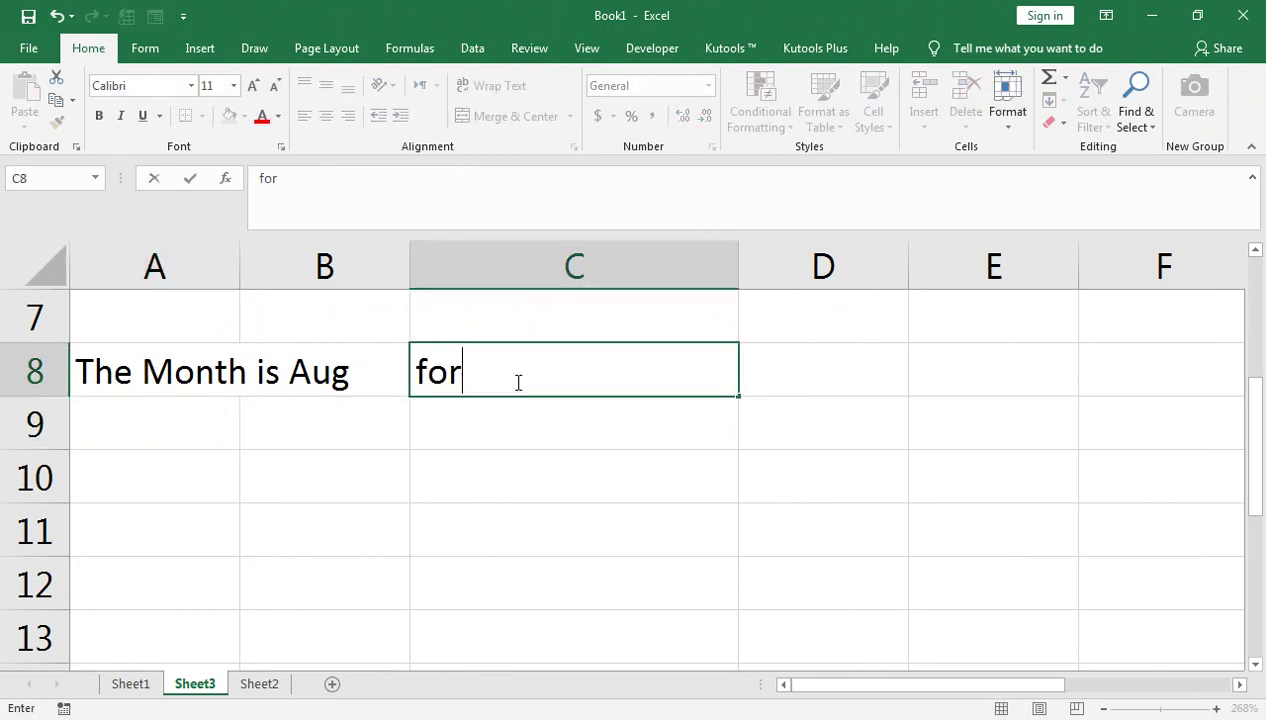
key(BackSpace)
key(BackSpace)
key(BackSpace)
key(BackSpace)
key(BackSpace)
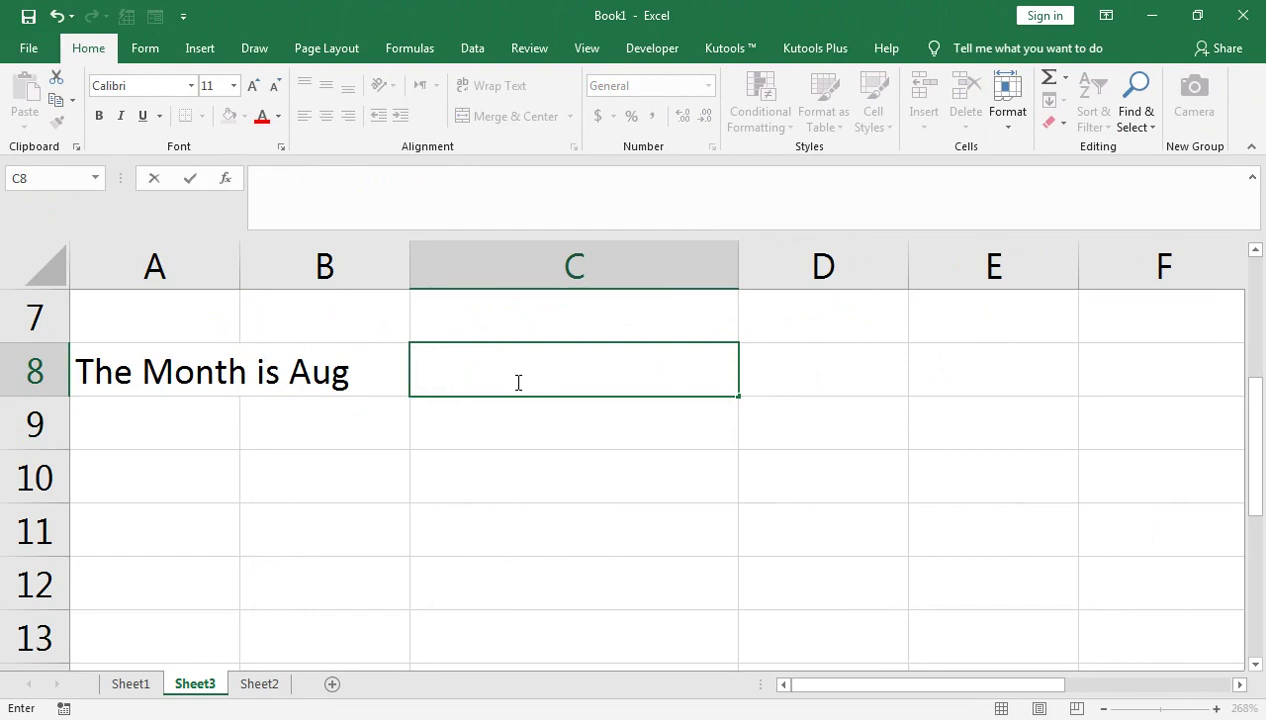
Step: Enter =FORMULATEXT(A8) in cell C8 to show the formula behind the month text
text(=formul)
key(Down)
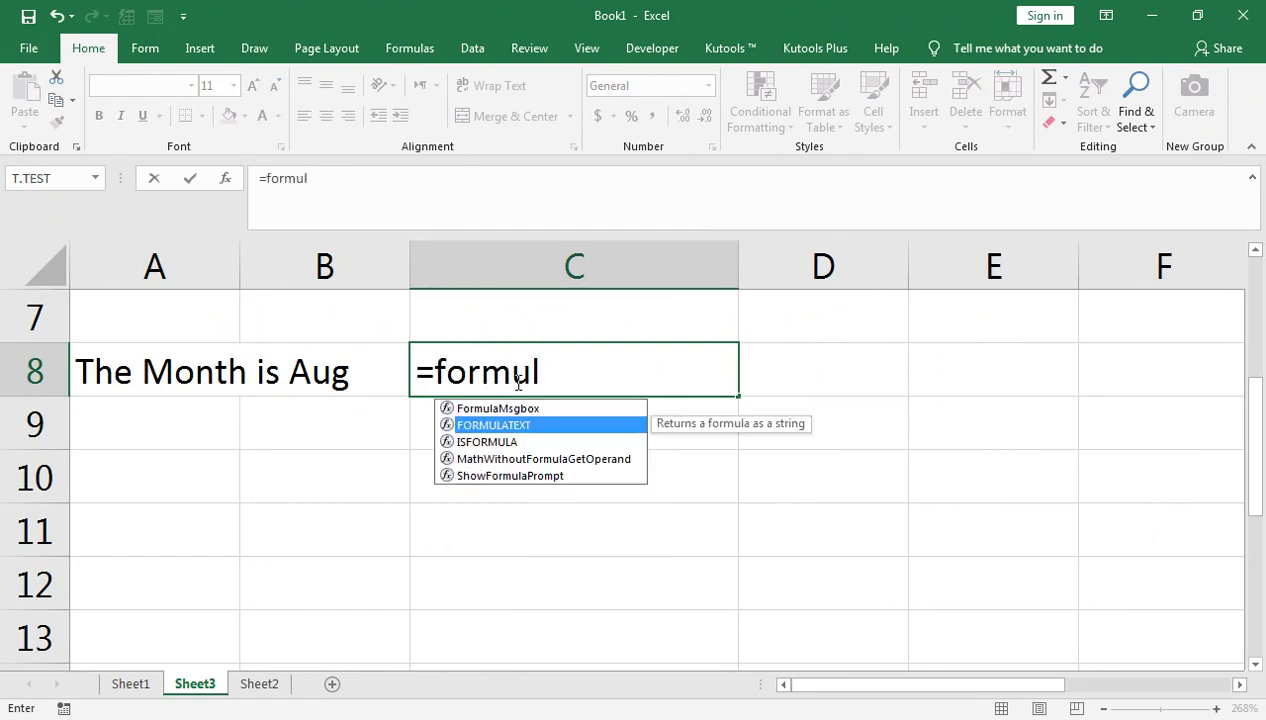
key(Tab)
key(Left)
key(Left)
text())
key(Return)
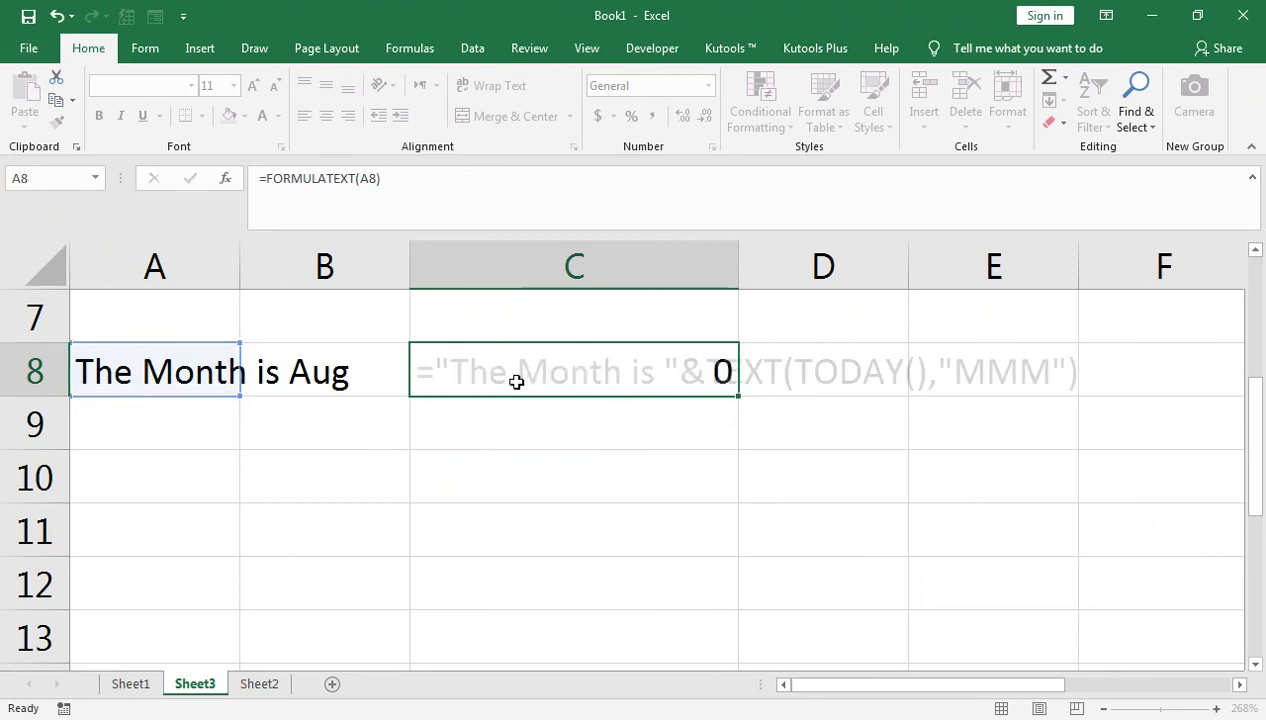
Step: Enter =LEN(A8) in cell B10 to count the characters of the month text, and reselect the cell
key(Down)
key(Left)
text(=len)
key(Tab)
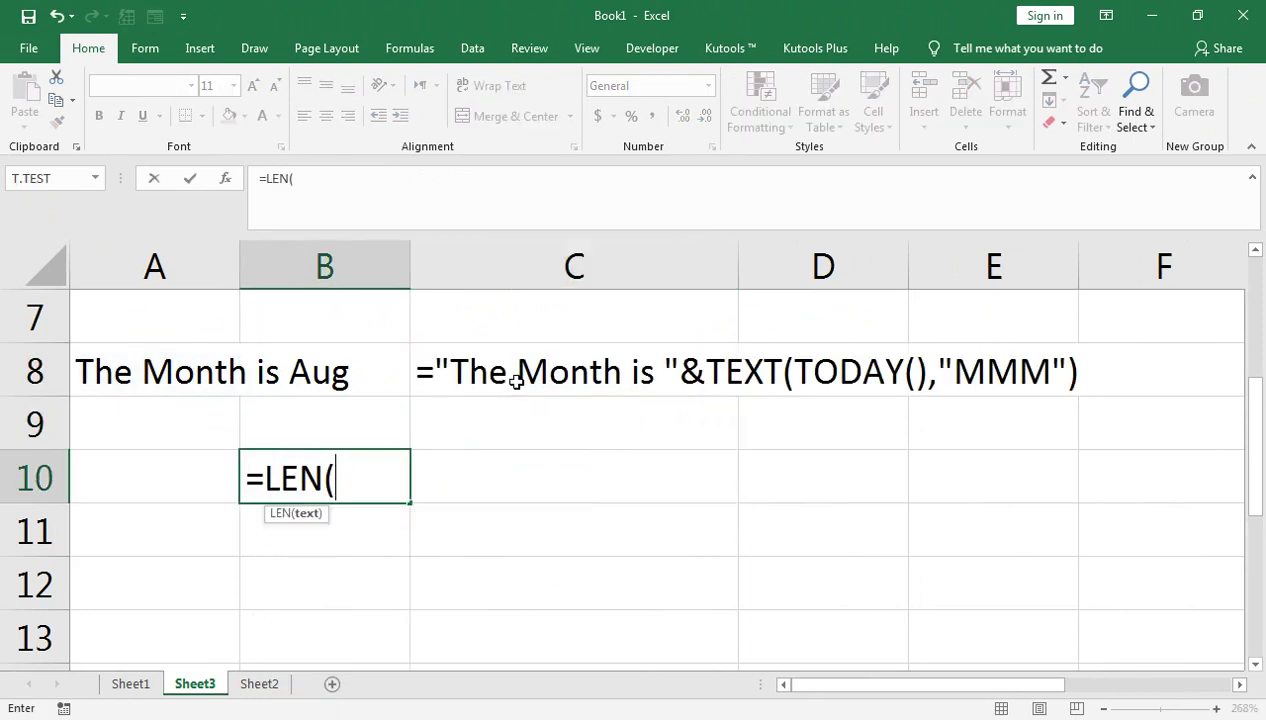
key(Up)
key(Left)
text())
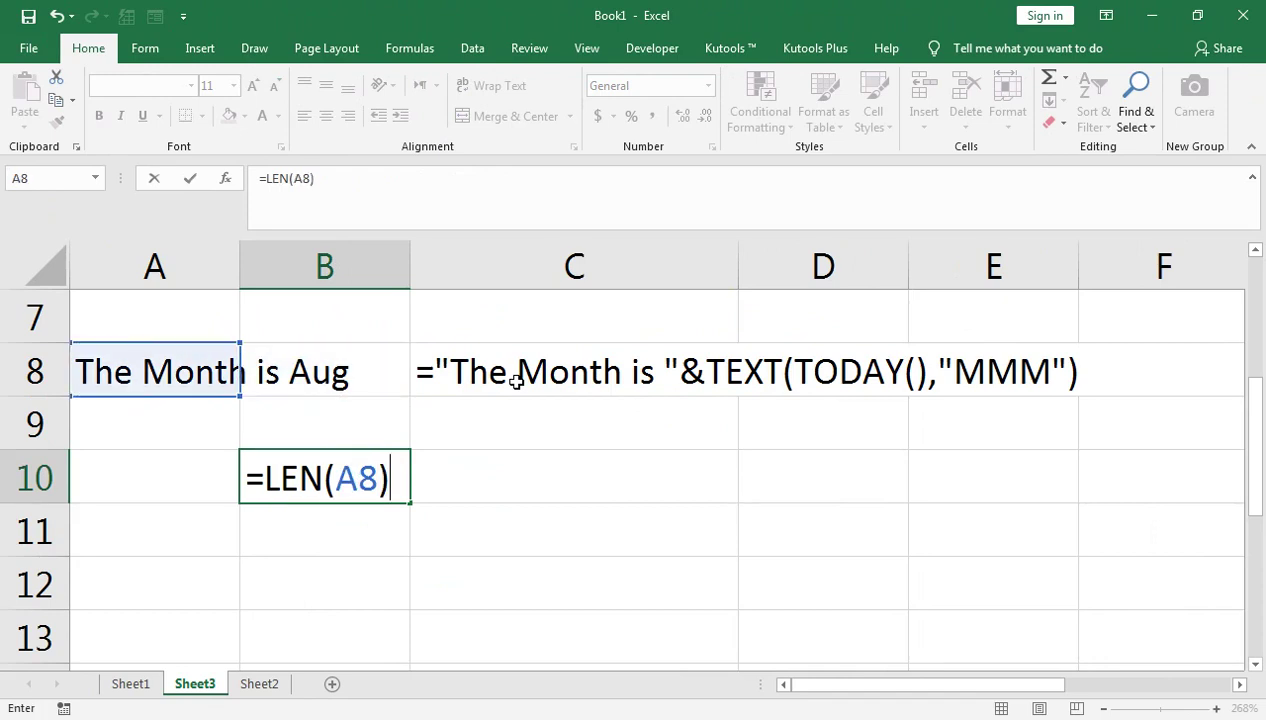
key(Return)
key(Up)
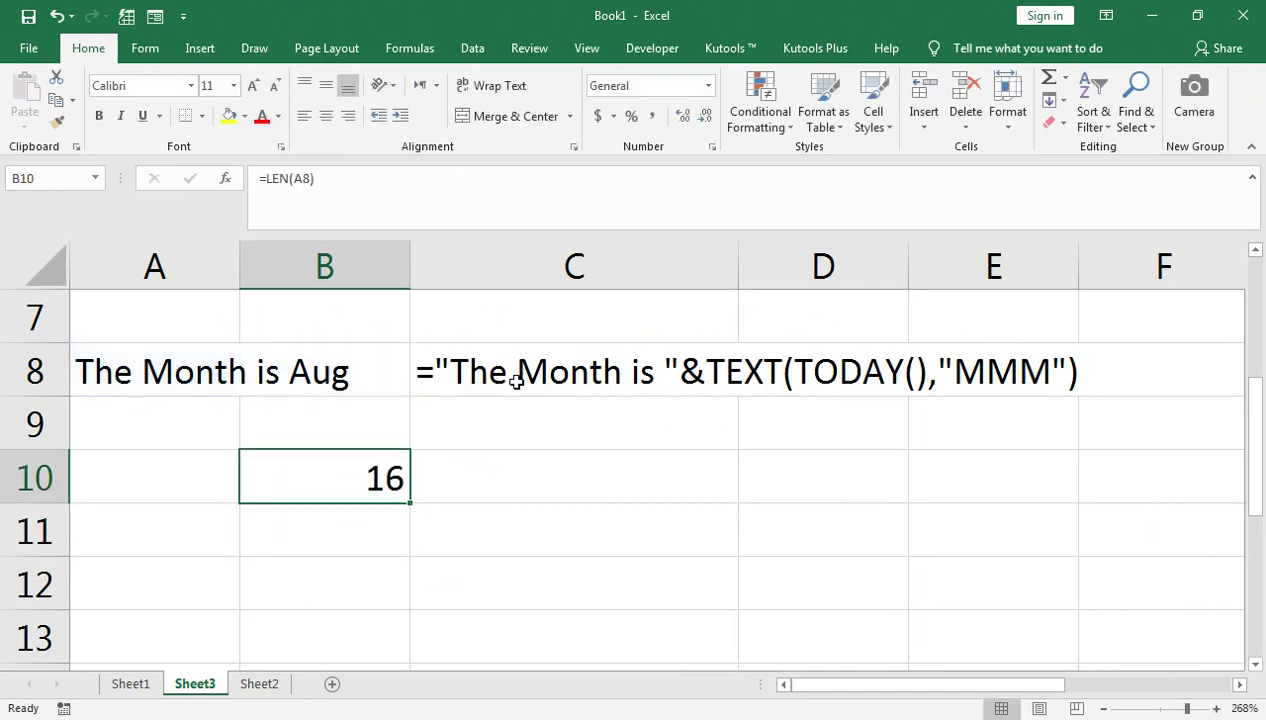
Step: Enter =LEN(FORMULATEXT(A8)) in cell C10 to count the characters of the formula behind A8
key(Up)
key(Up)
key(Left)
key(Down)
key(Right)
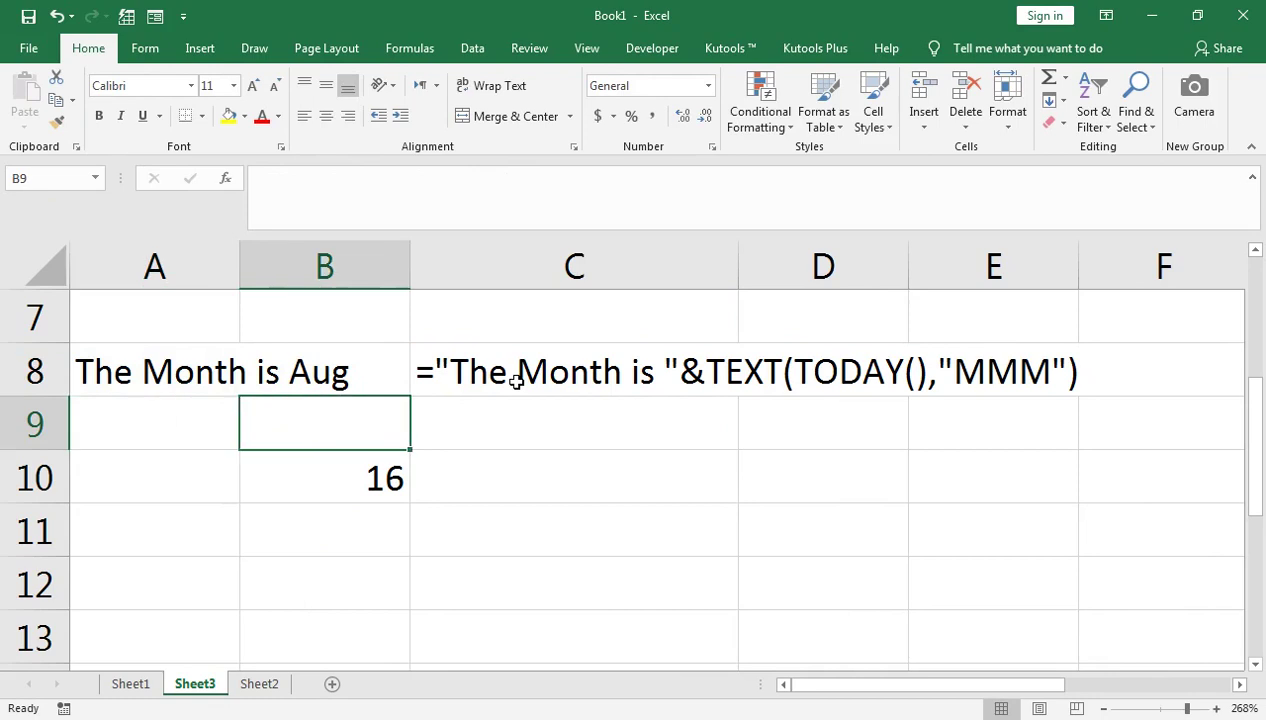
key(Down)
key(Right)
text(=len)
key(Tab)
text(for)
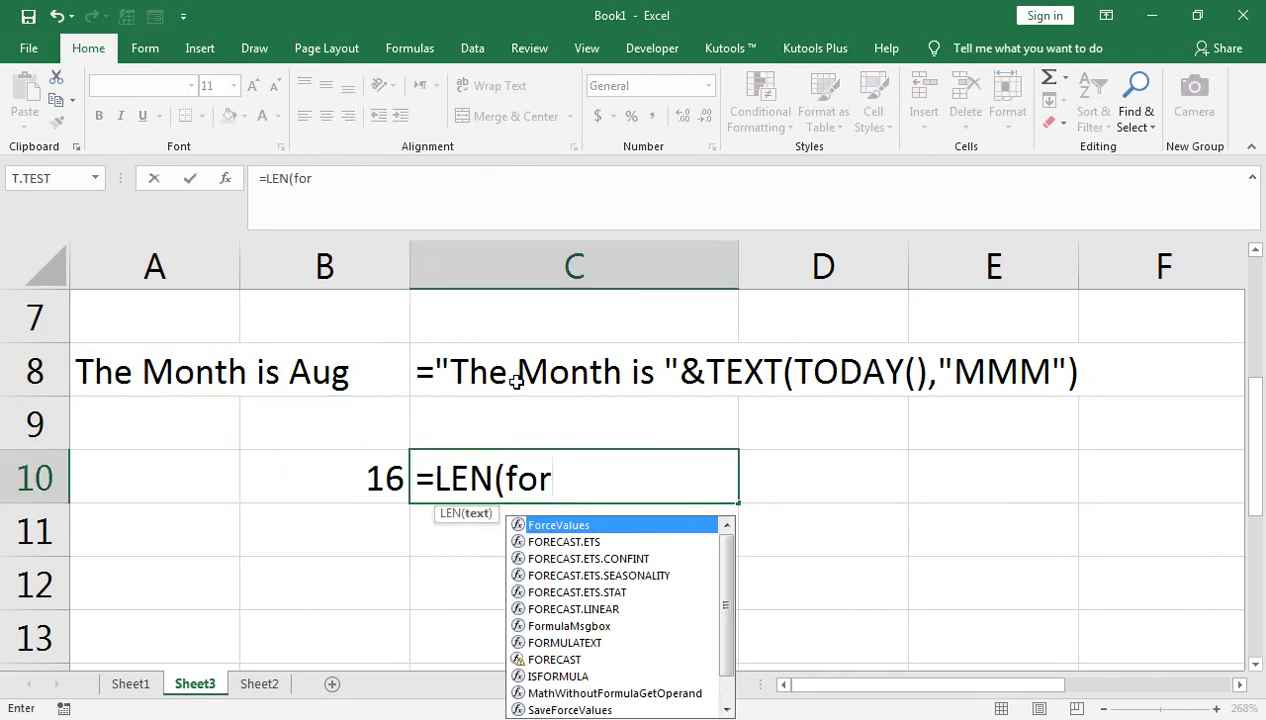
key(Down)
text(m)
key(Down)
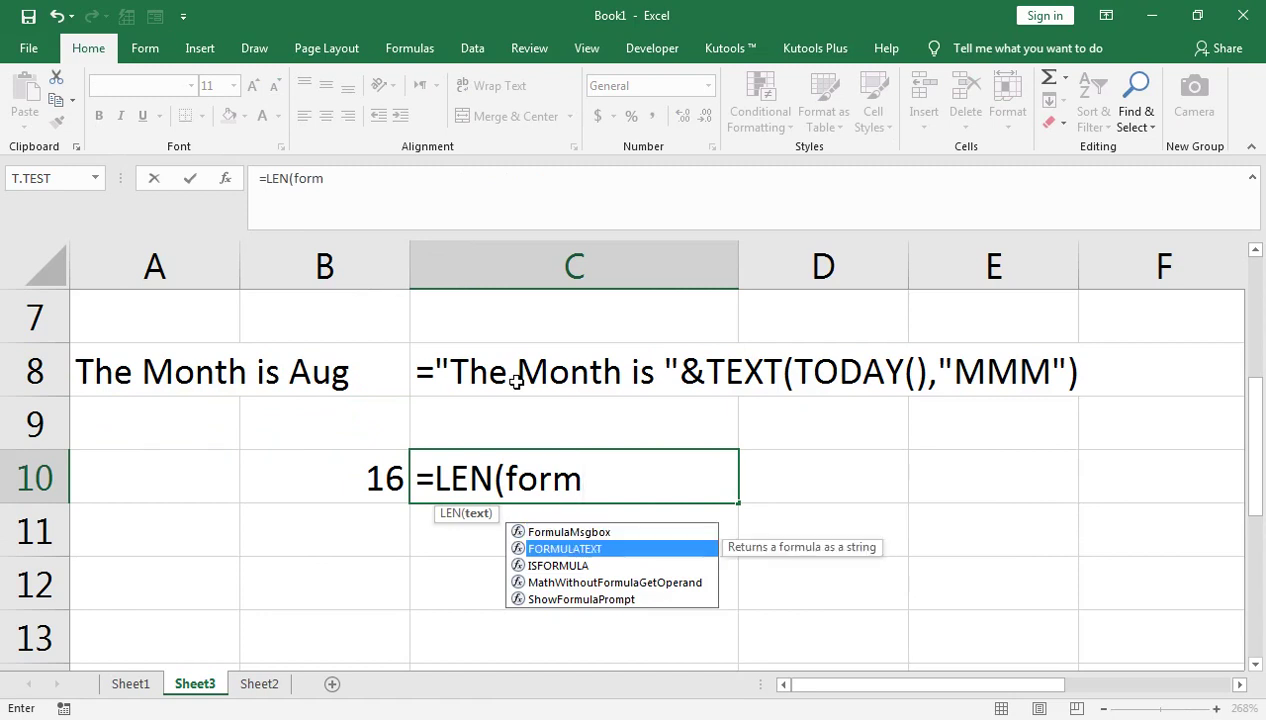
key(Tab)
key(Left)
key(Left)
key(Up)
key(Up)
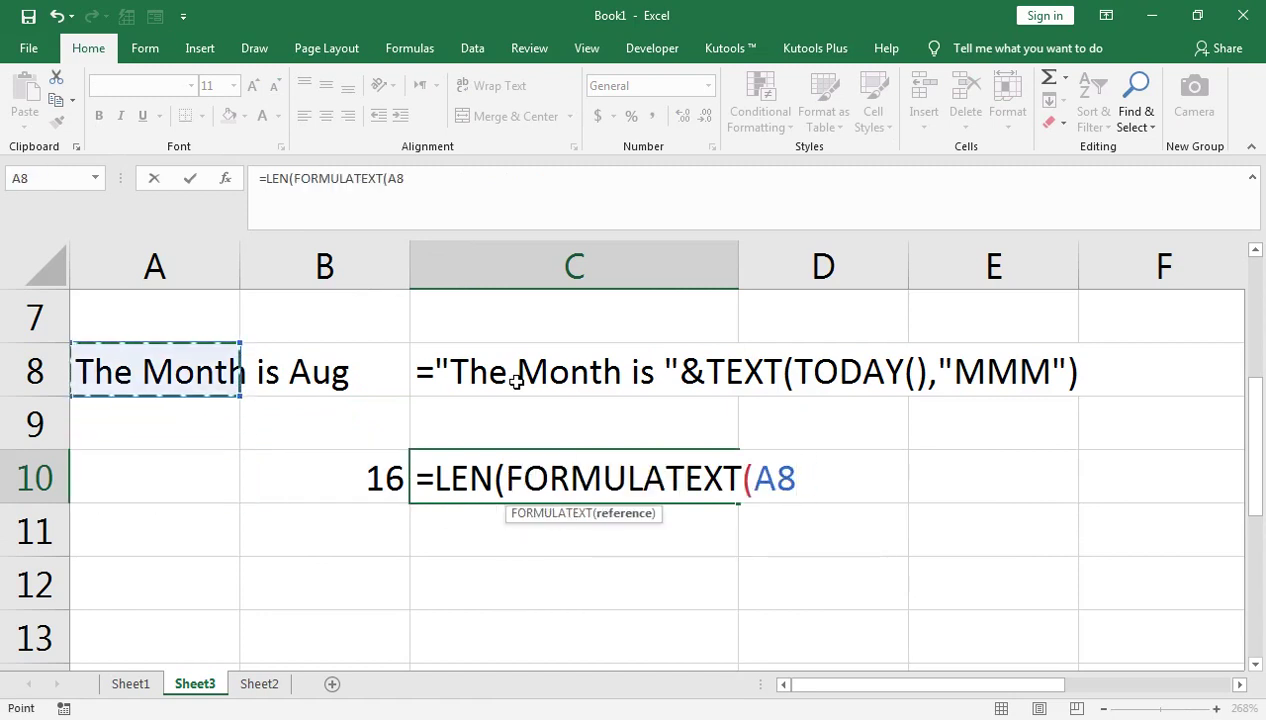
text()))
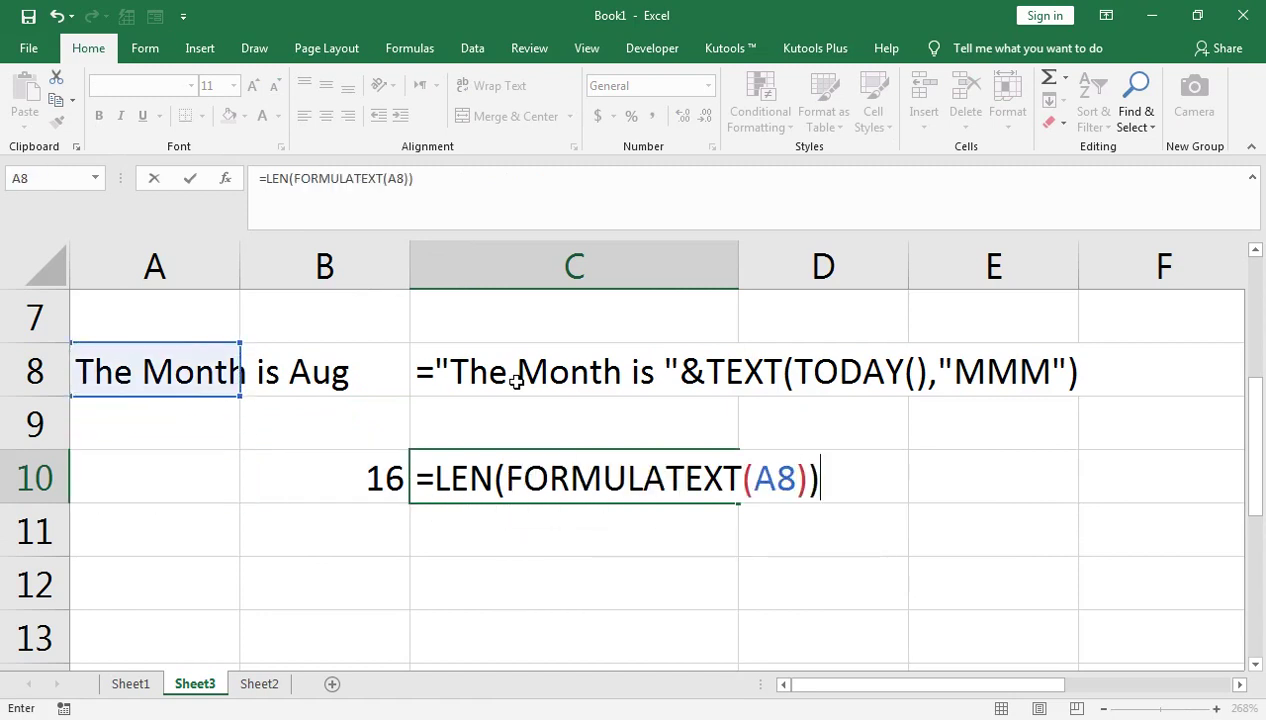
key(Return)
Step: Examine the formula in A8 and the LEN and FORMULATEXT formula in C10 without changing them
key(Up)
key(Up)
key(Up)
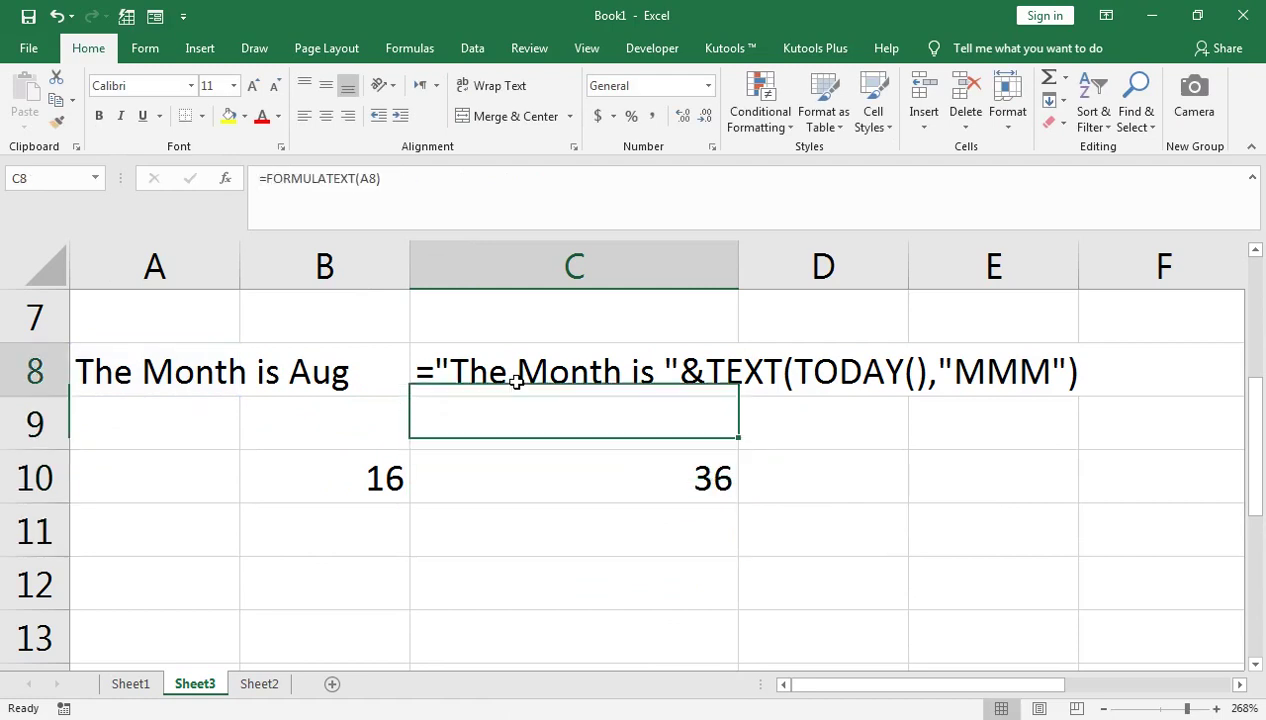
key(Left)
key(Left)
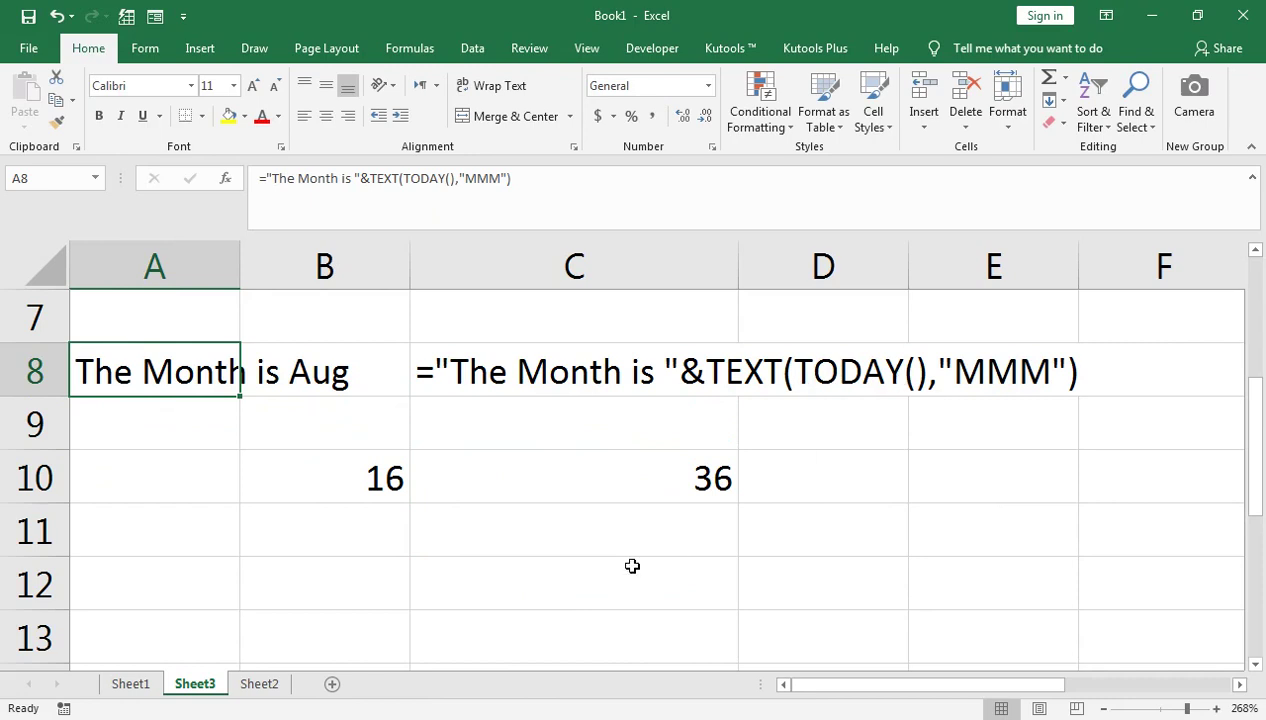
double_click(487, 456)
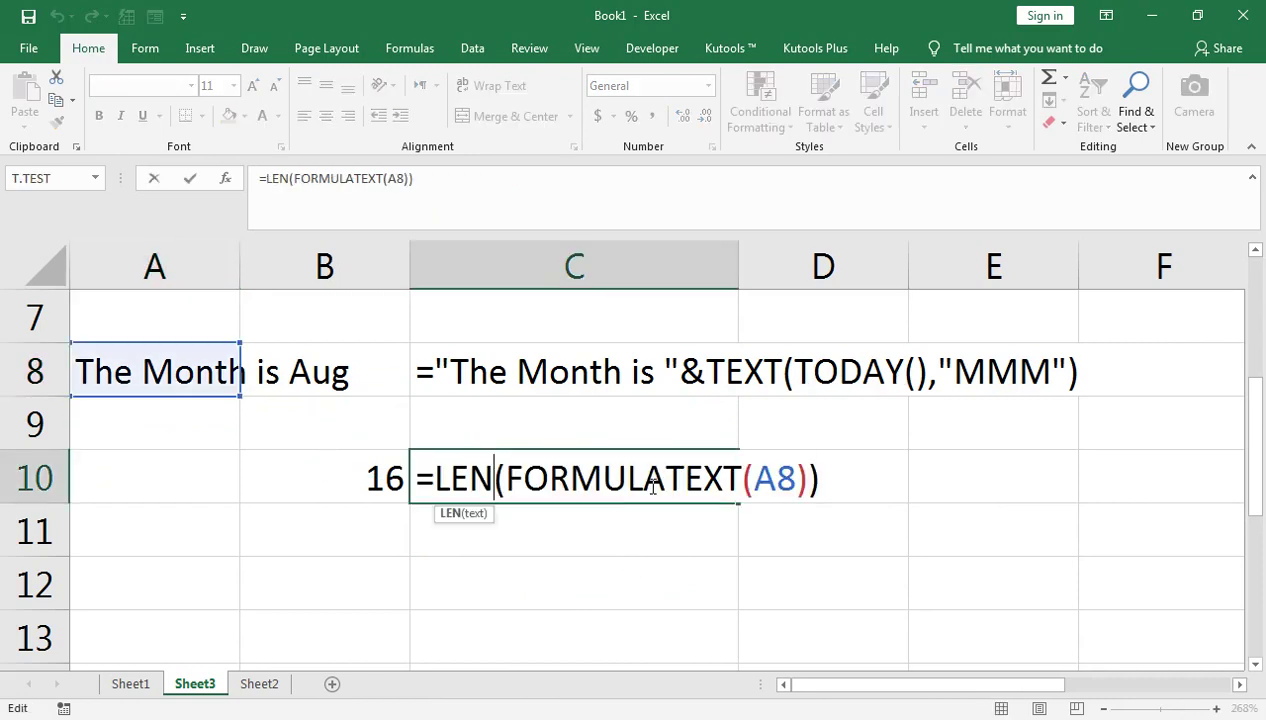
key(Return)
Step: Enter the constant 20 in cell A12 and the formula =20+20 in A13
key(Down)
key(Down)
key(Down)
key(Down)
key(Down)
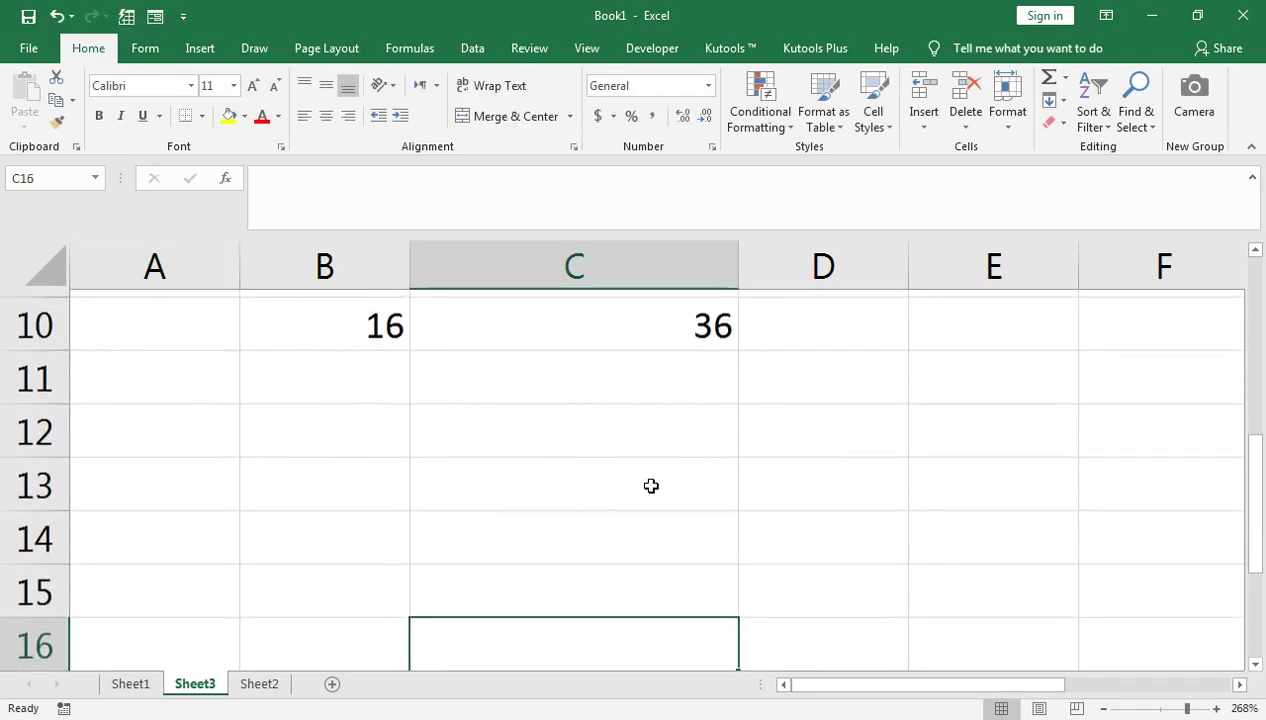
key(Down)
key(Left)
key(Left)
key(Up)
key(Up)
key(Up)
key(Up)
key(Up)
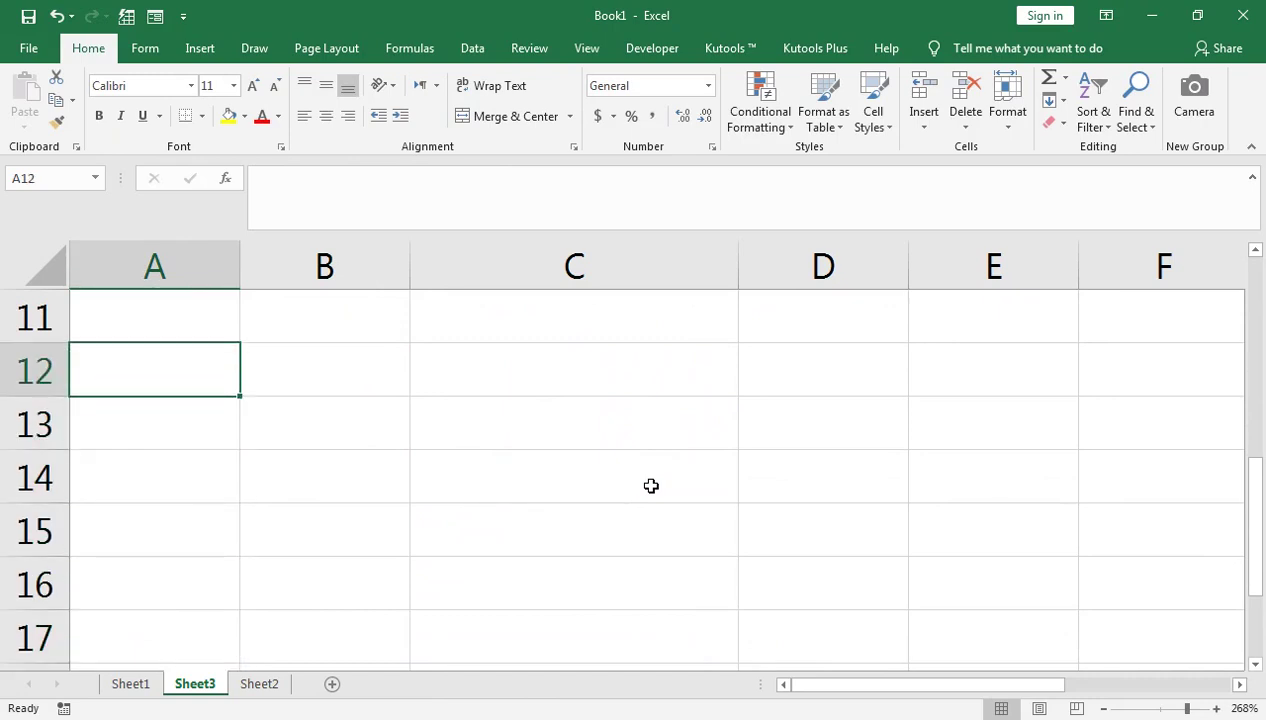
text(20)
key(Return)
text(=20+20)
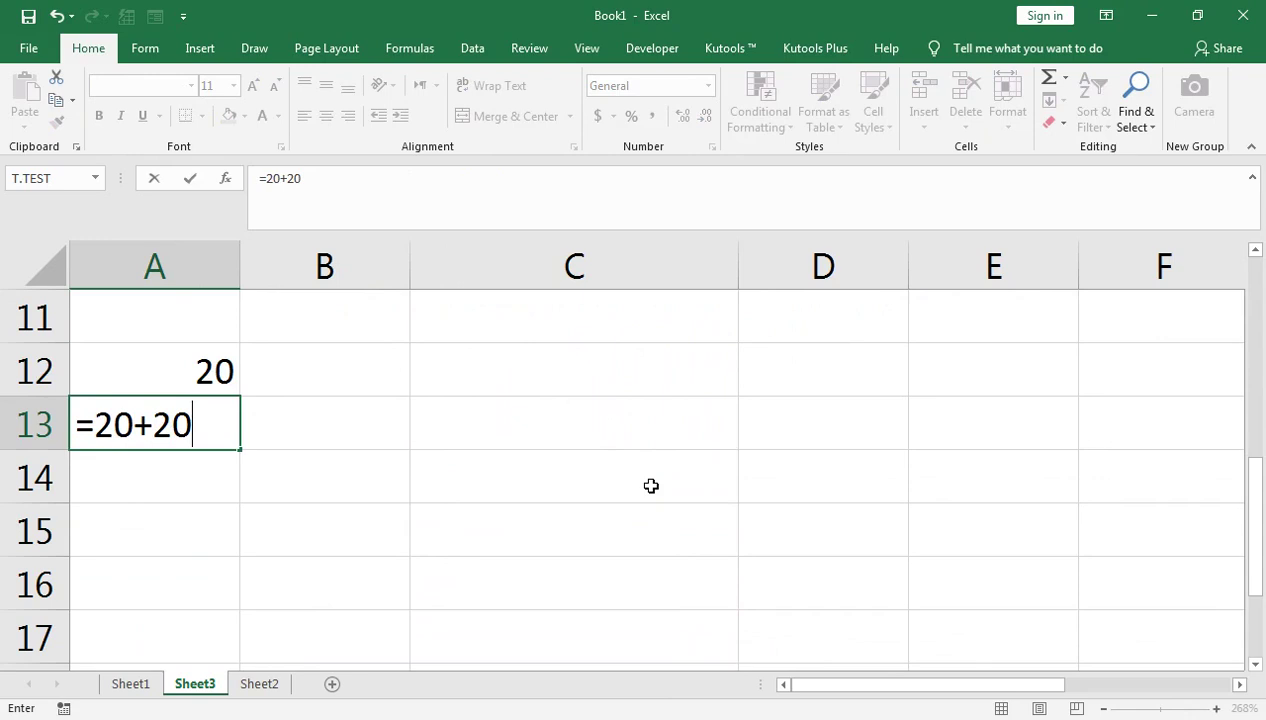
key(Return)
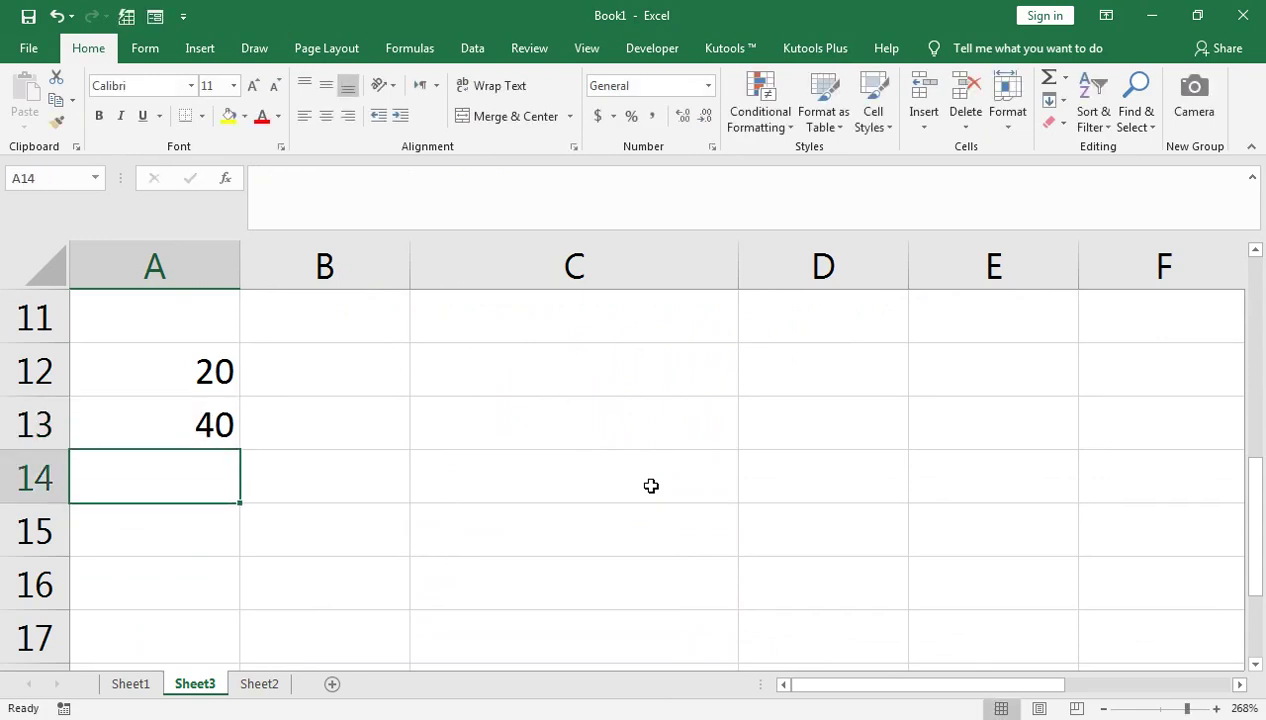
Step: Enter the division formula =5/2 in cell A14, replacing the first attempt -5/2
text(-5/2)
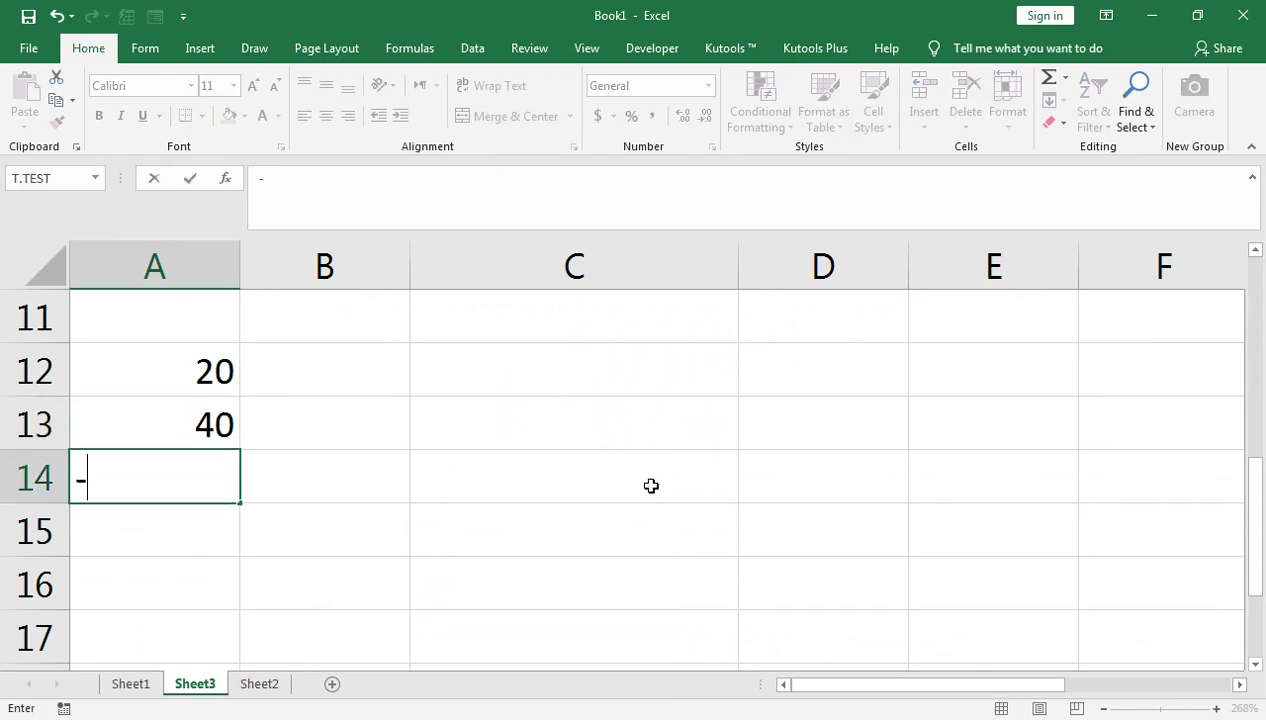
key(Return)
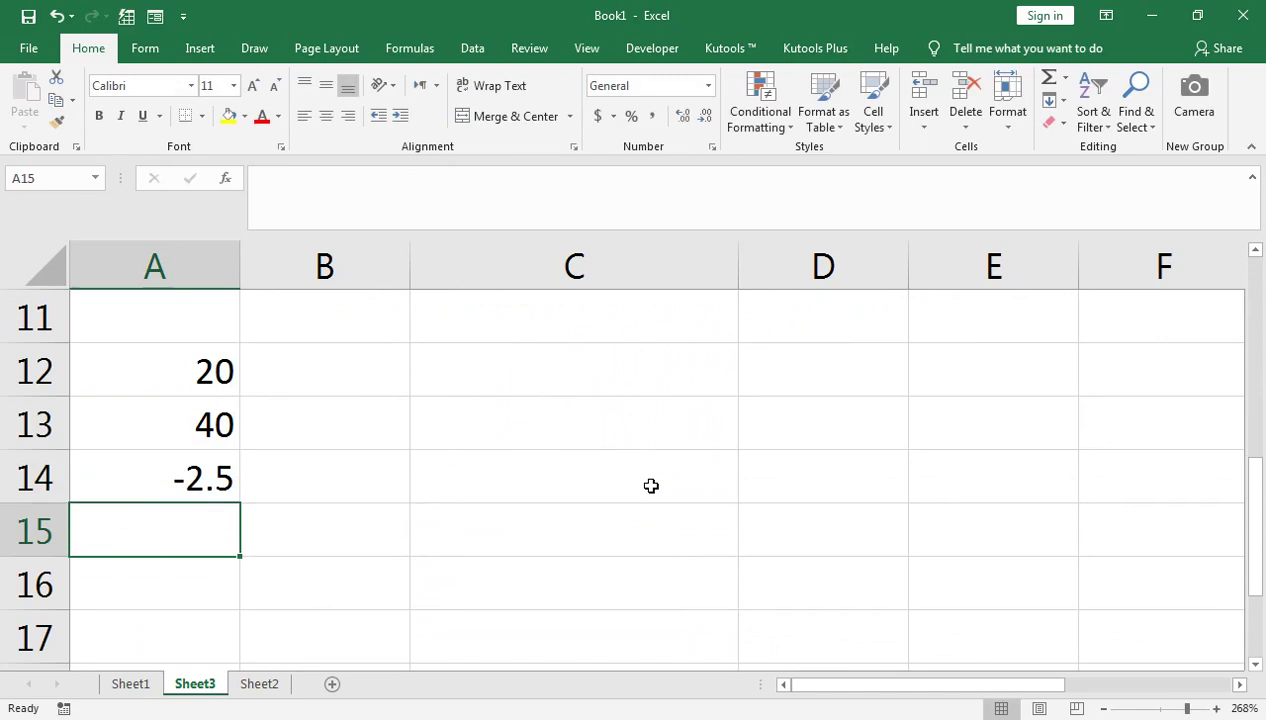
key(Up)
text(=)
text(/)
key(BackSpace)
text(5/2)
key(Return)
Step: Enter =SUM(A12:A14) in cell A15 to total the three values above it
key(Up)
key(Down)
text(==sum)
key(Tab)
key(BackSpace)
key(BackSpace)
key(BackSpace)
key(BackSpace)
key(BackSpace)
text(sum)
key(Tab)
key(Up)
key(shift+Up)
key(shift+Up)
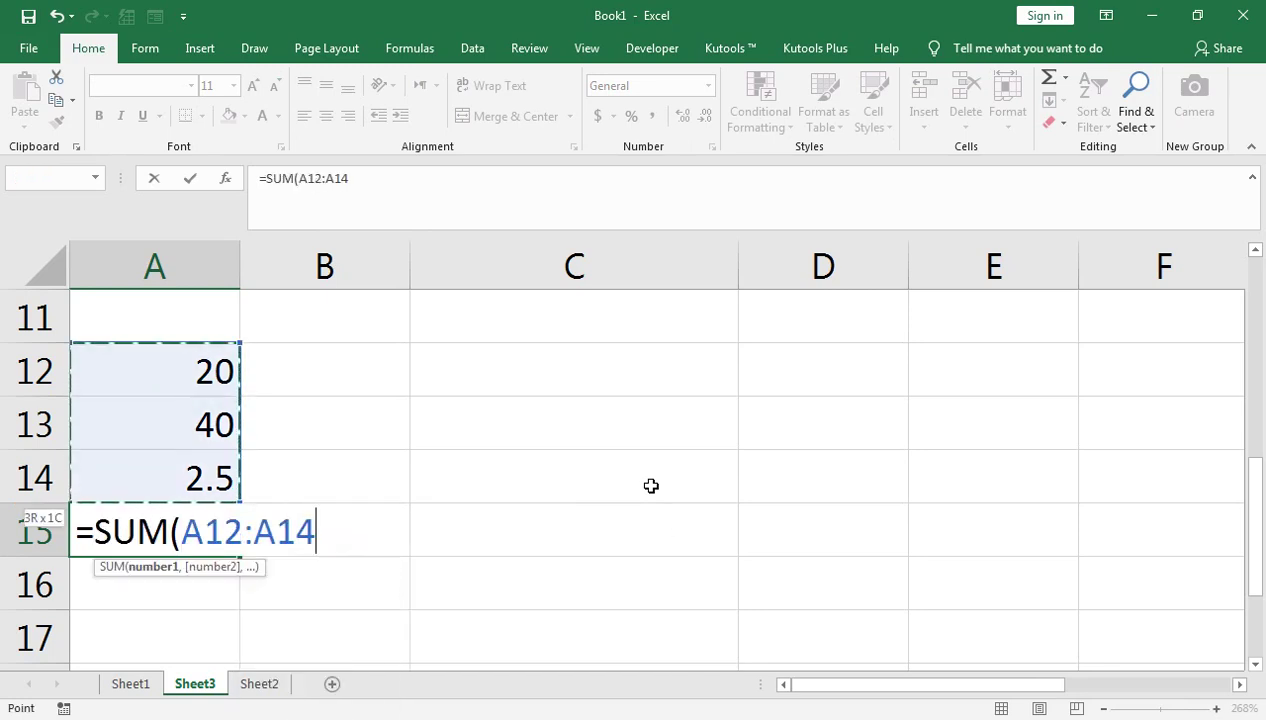
text())
key(Return)
Step: Review the entries in A12:A15 and the adjacent column B cells to distinguish constants from formulas
key(Up)
key(Up)
key(Up)
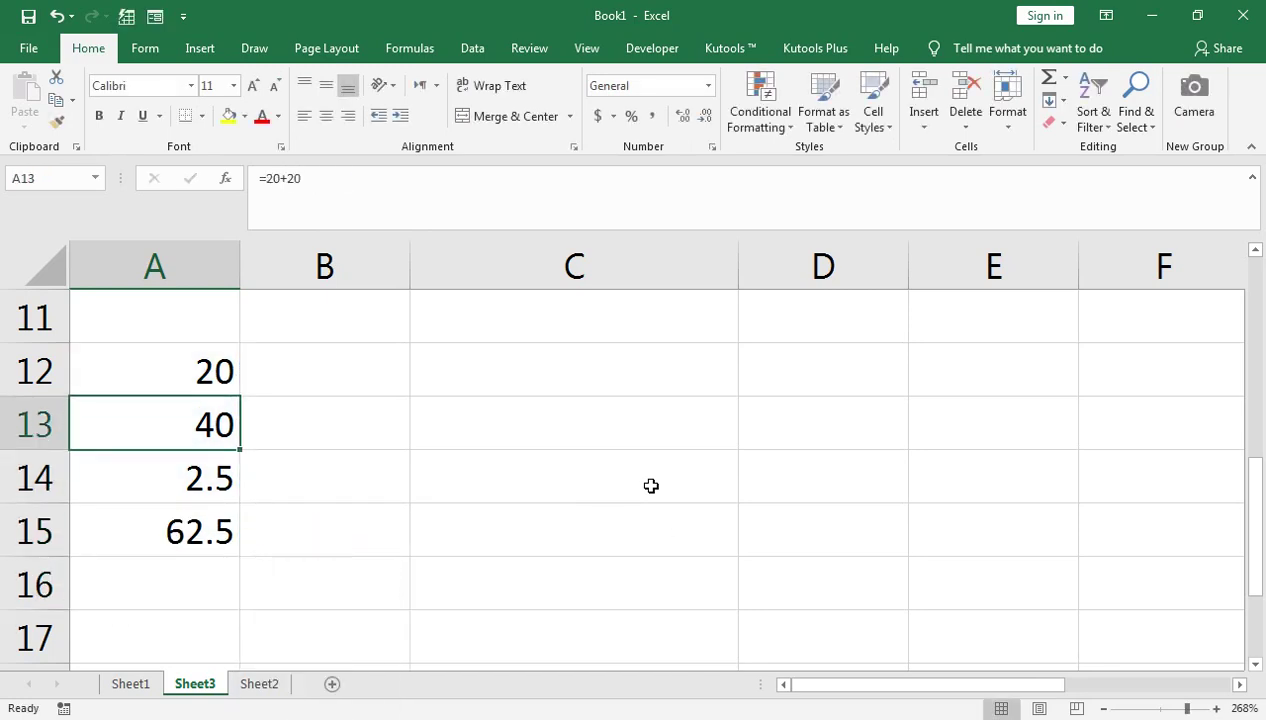
key(Up)
key(Right)
key(Down)
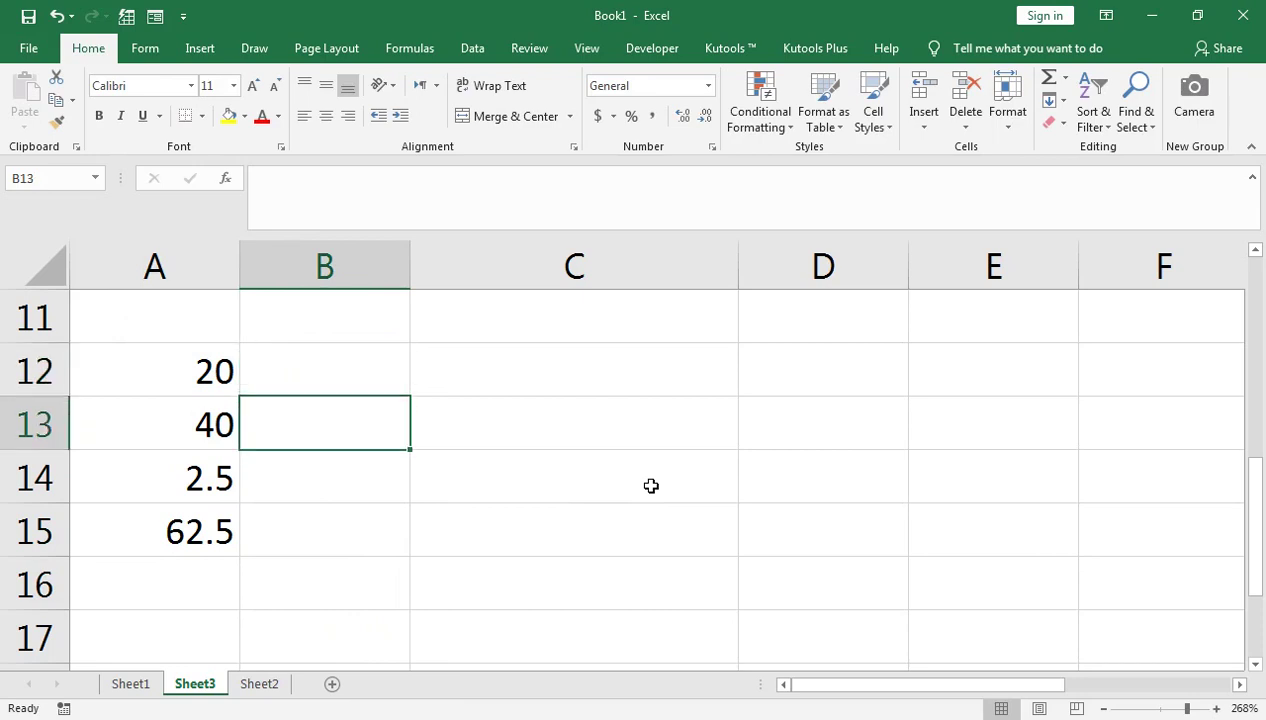
key(Left)
key(Right)
key(Up)
key(Down)
key(Down)
key(Down)
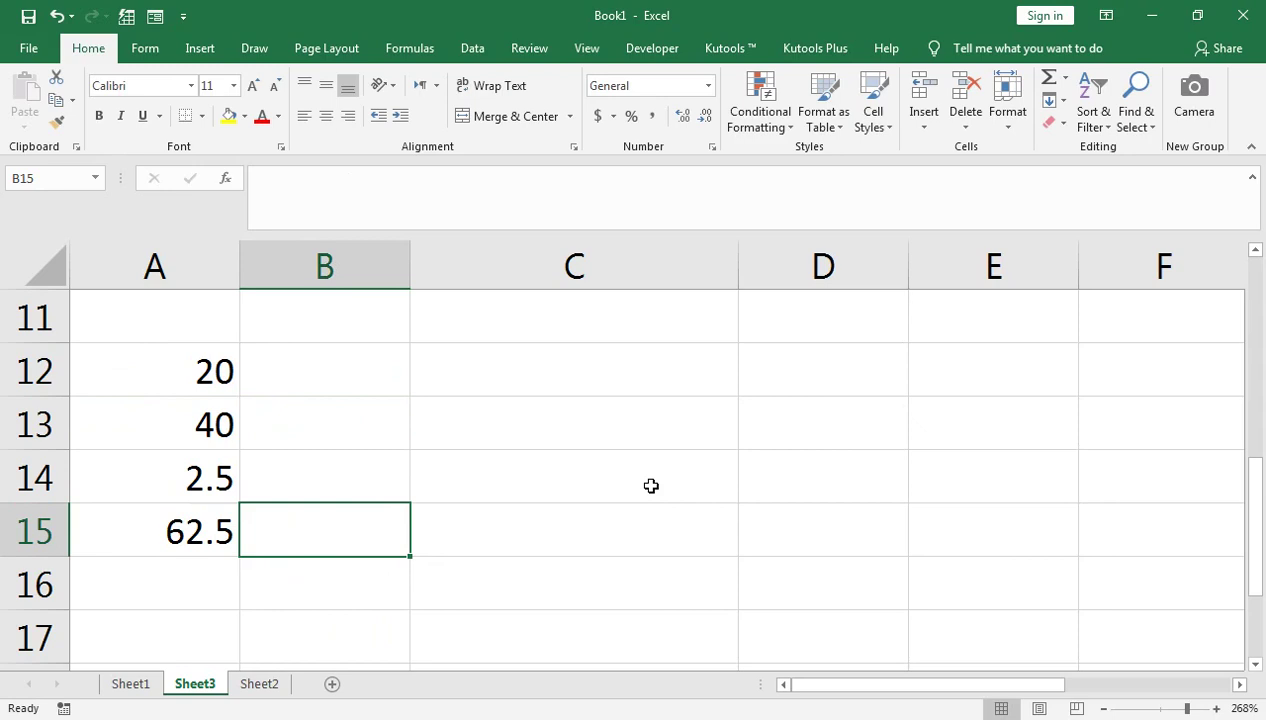
key(Up)
key(Up)
key(Down)
key(Down)
key(Up)
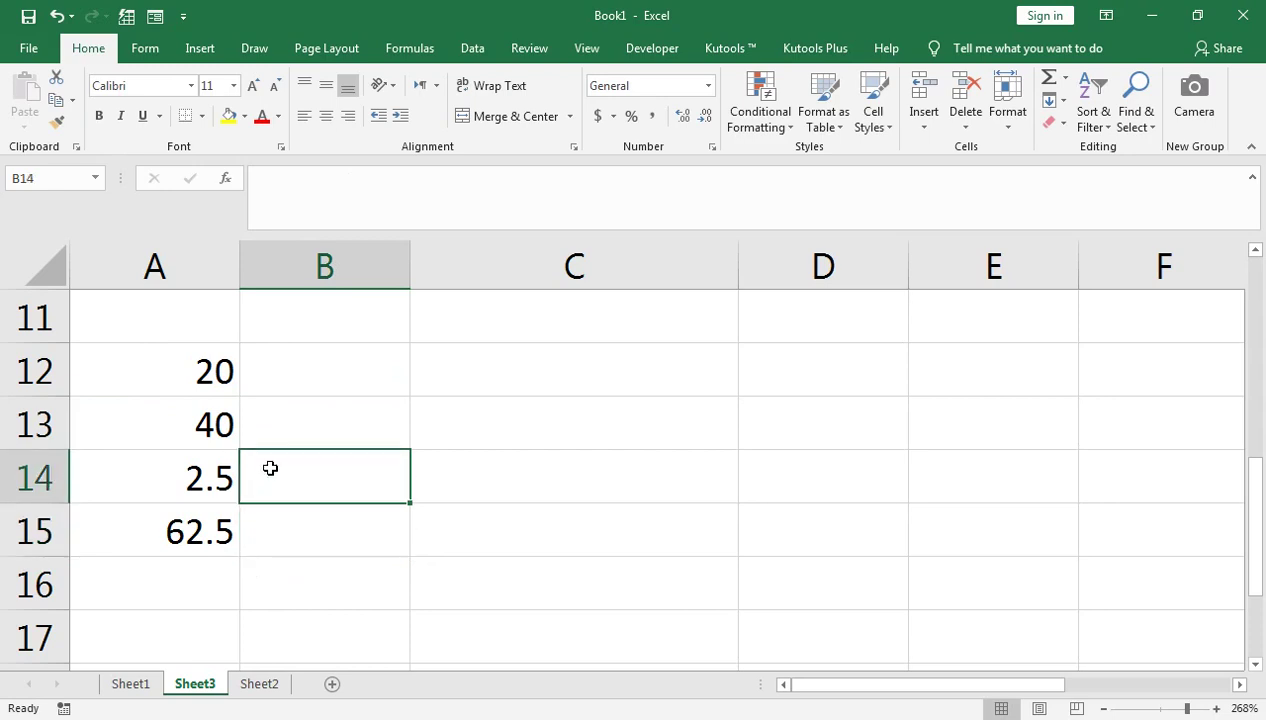
Step: Begin an IF formula in cell B12 with ISFORMULA(A12) as its logical test
click(287, 377)
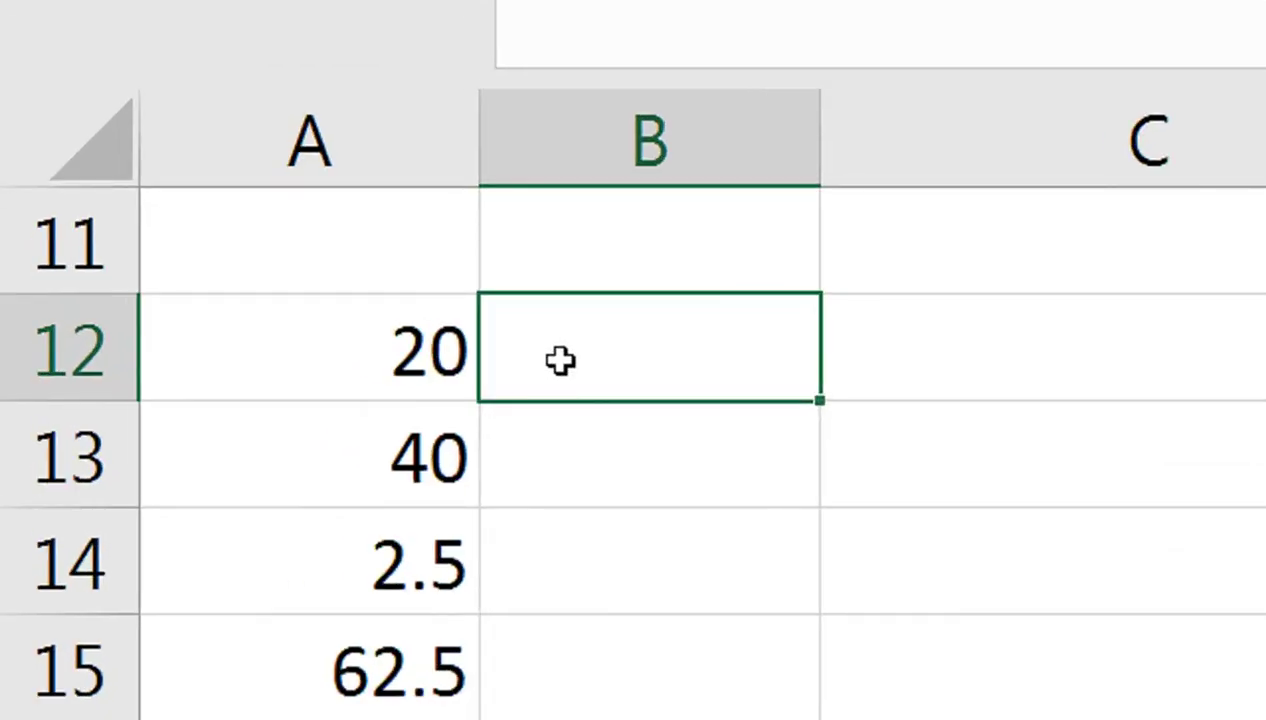
text(=IF()
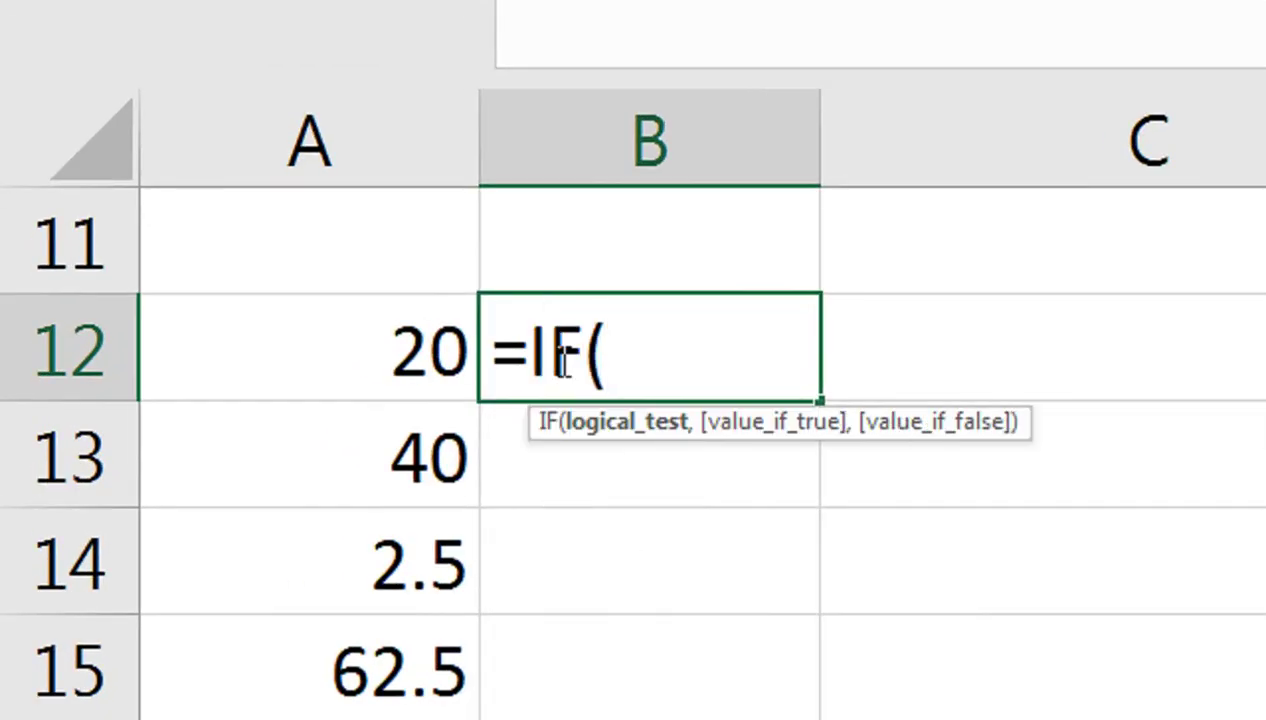
text(ID)
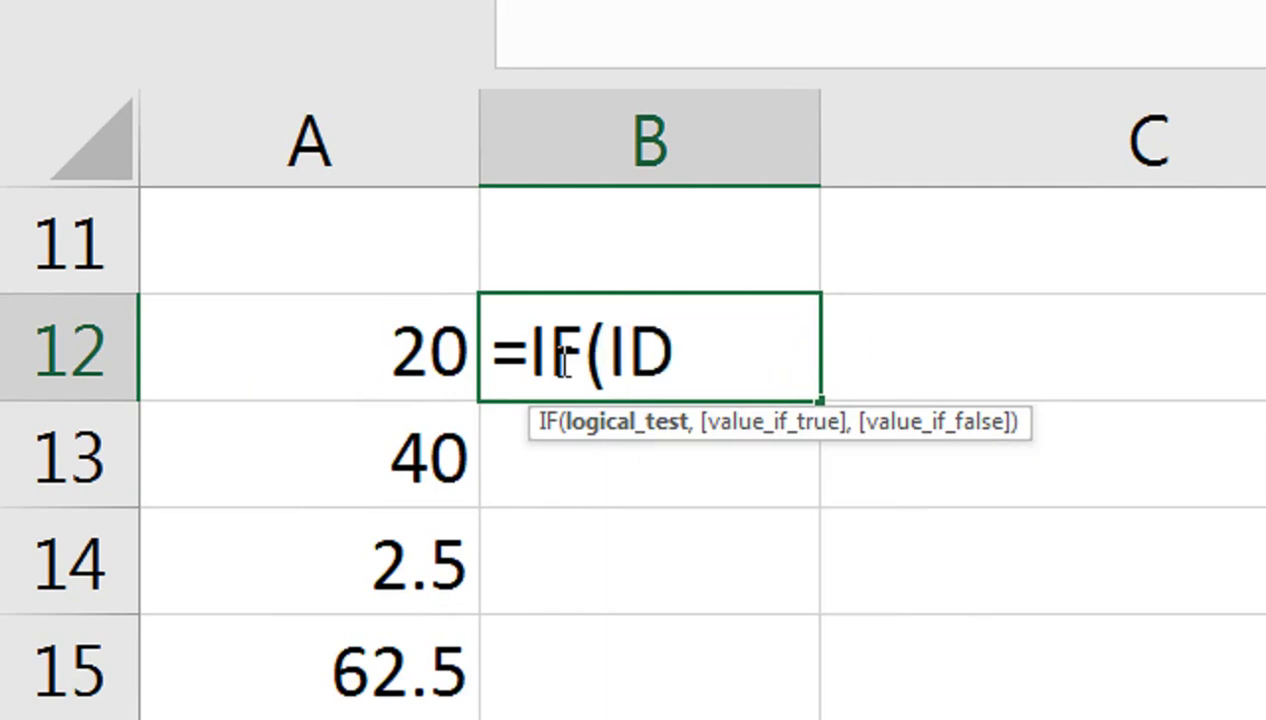
key(BackSpace)
text(S)
key(Down)
key(Down)
key(Down)
key(Down)
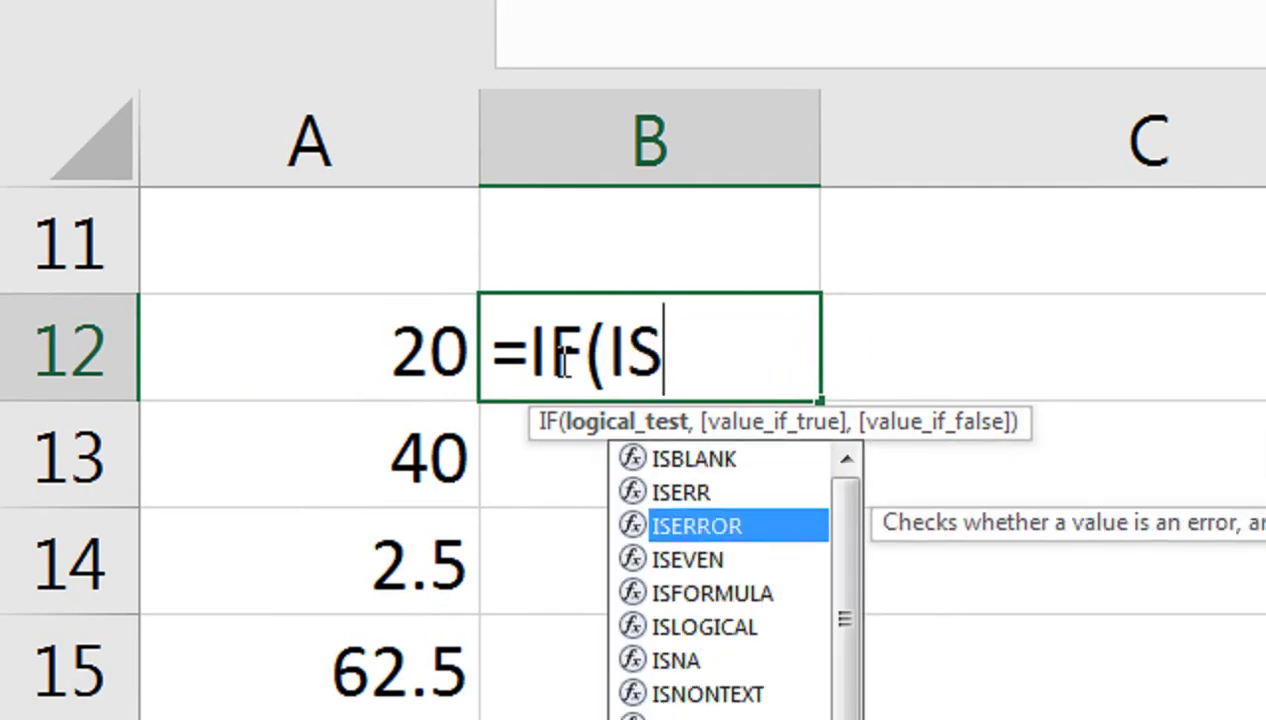
key(Tab)
key(Left)
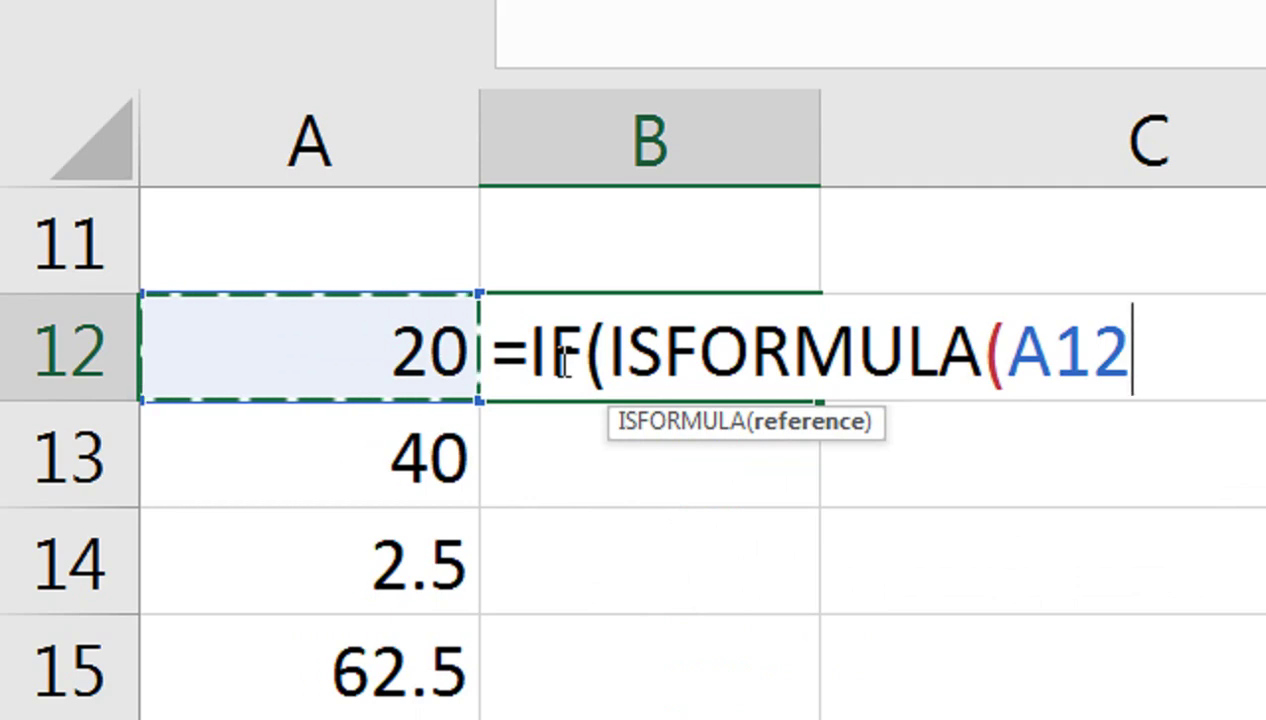
text())
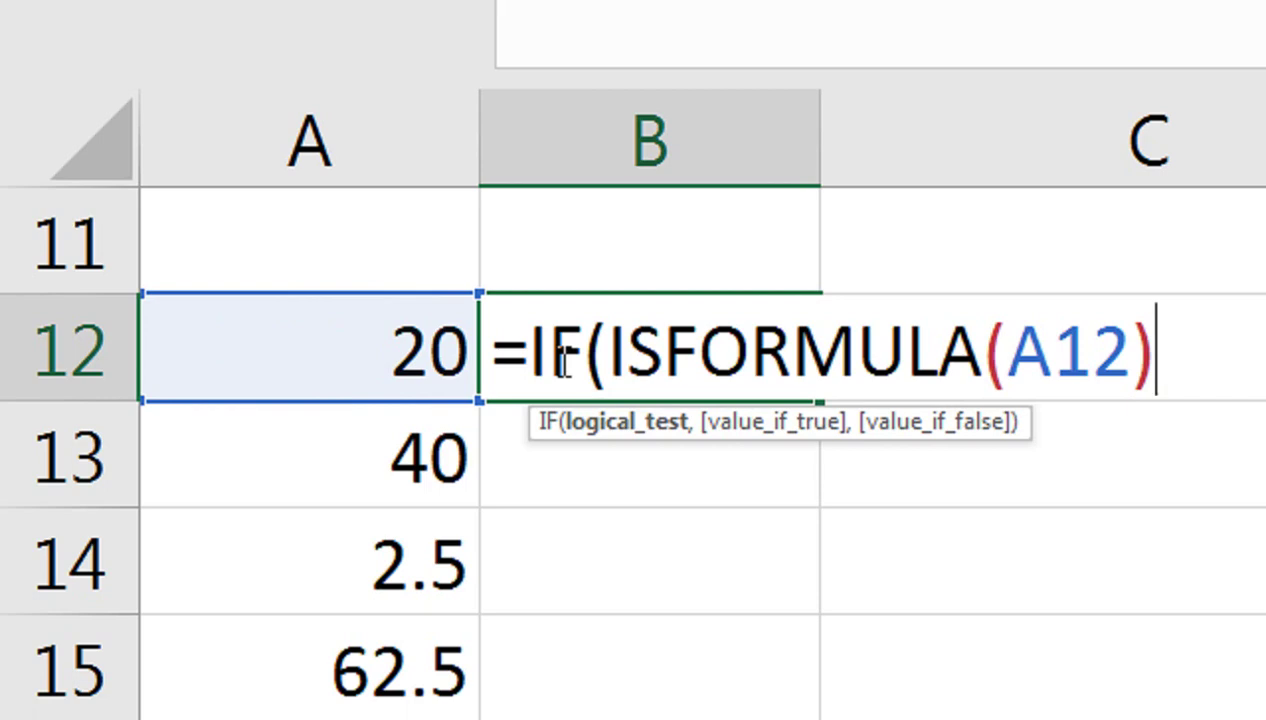
text(,)
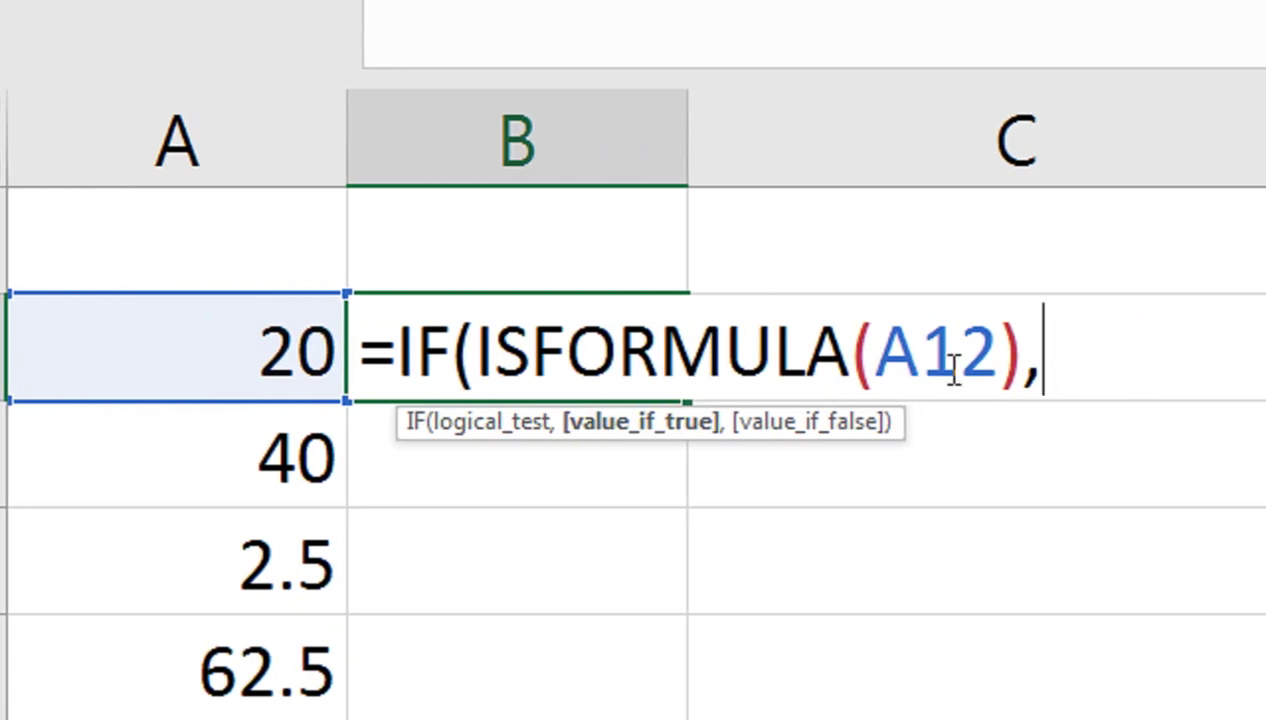
Step: Add FORMULATEXT(A12) as the value-if-true argument of the IF formula in B12
text(FOR)
text(MULATEXT()
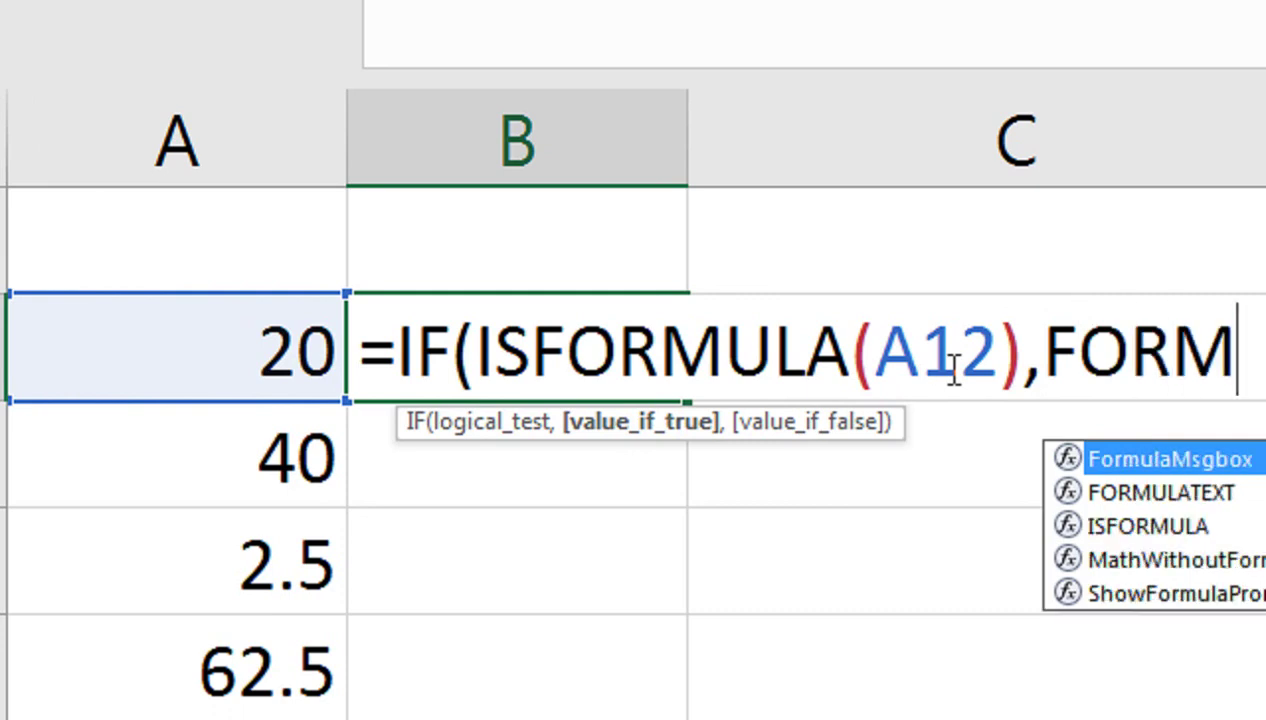
key(Down)
key(Tab)
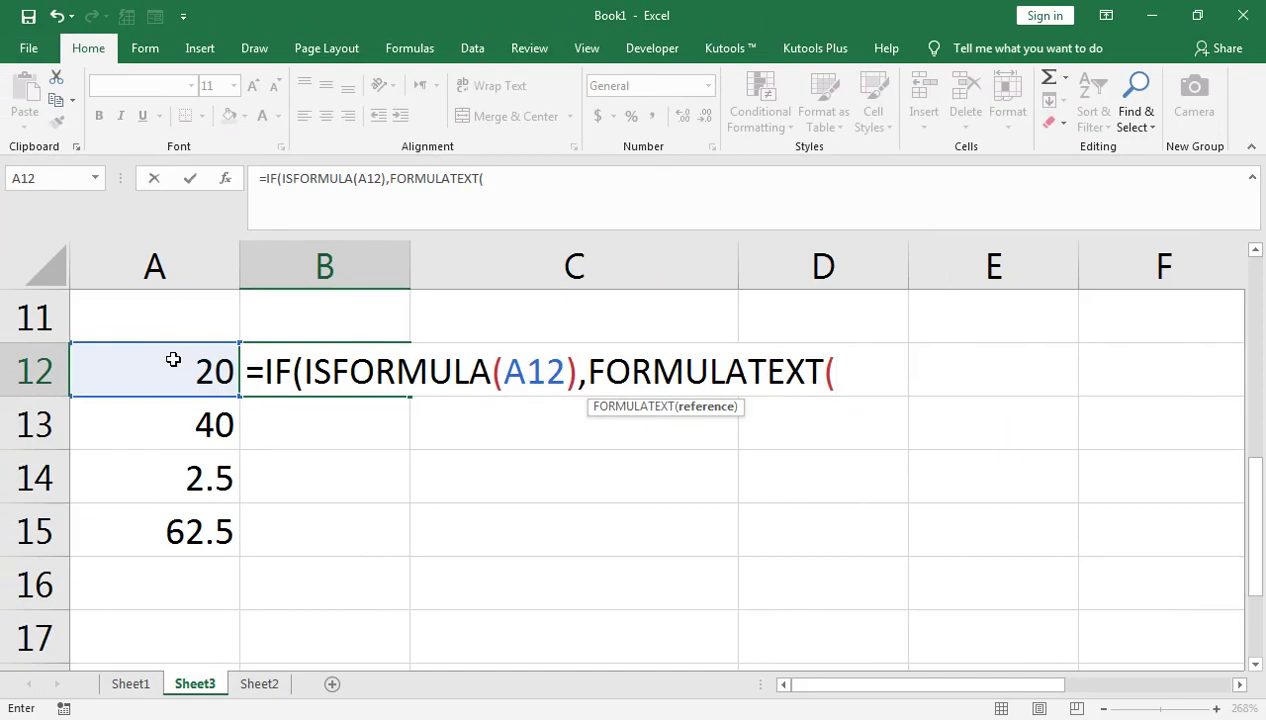
click(217, 331)
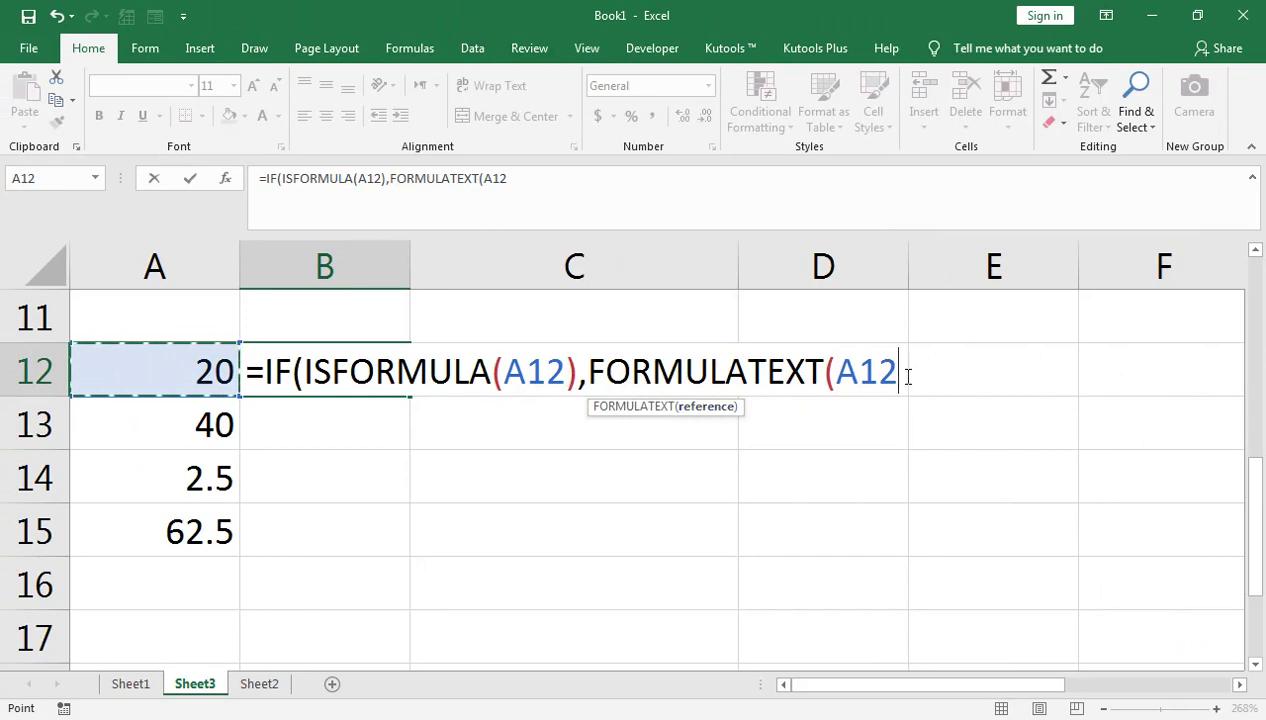
text())
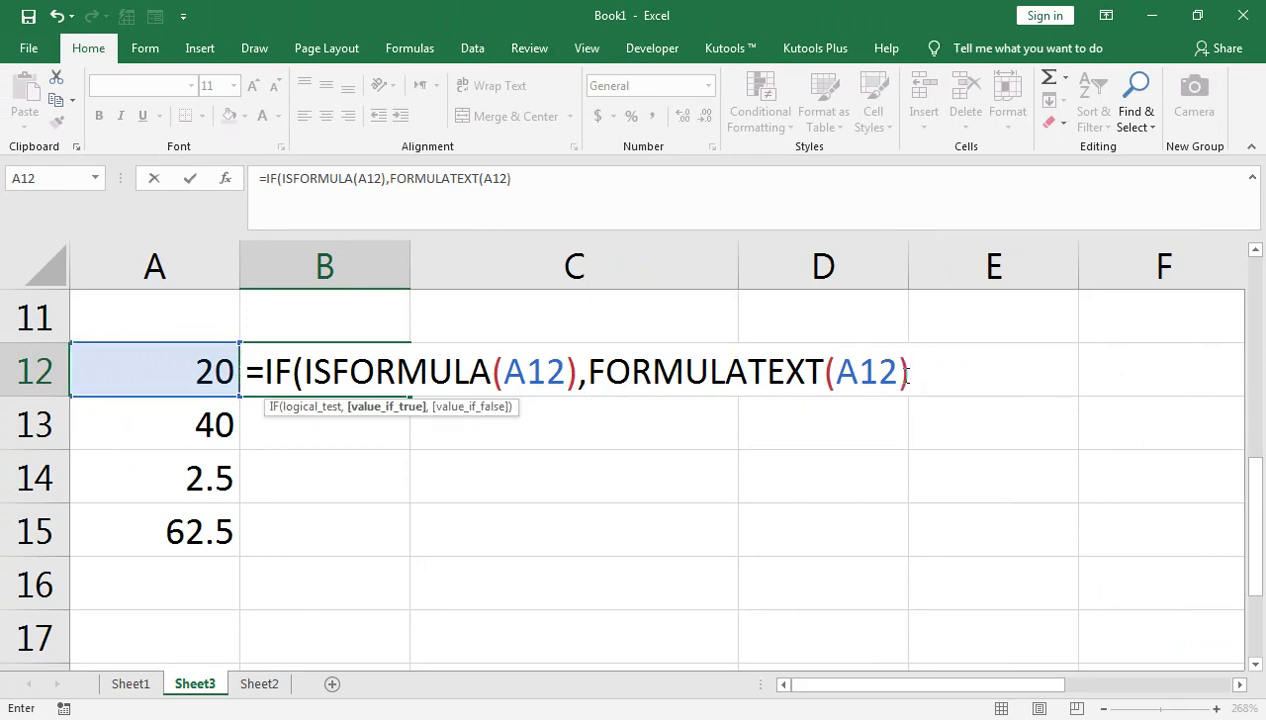
text(,)
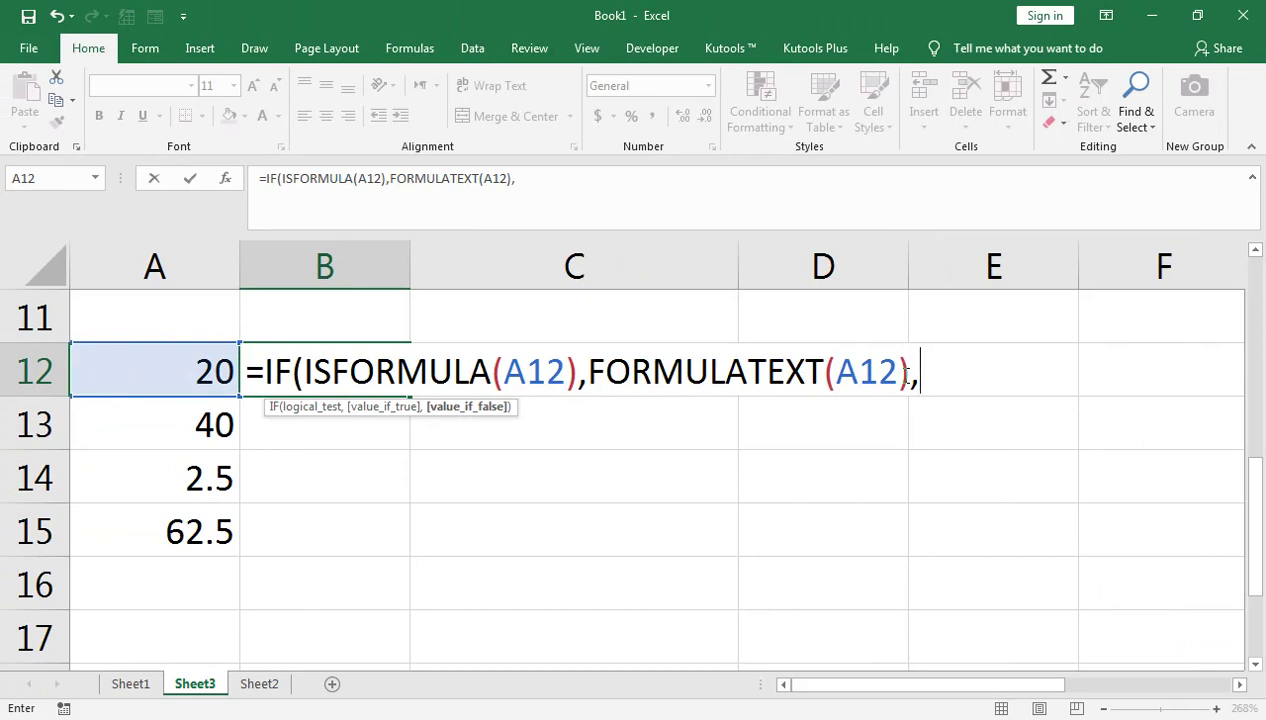
Step: Add "Not a Formula" as the value-if-false argument and enter the completed IF formula in B12
text("nOT)
key(BackSpace)
key(BackSpace)
key(BackSpace)
click(1000, 367)
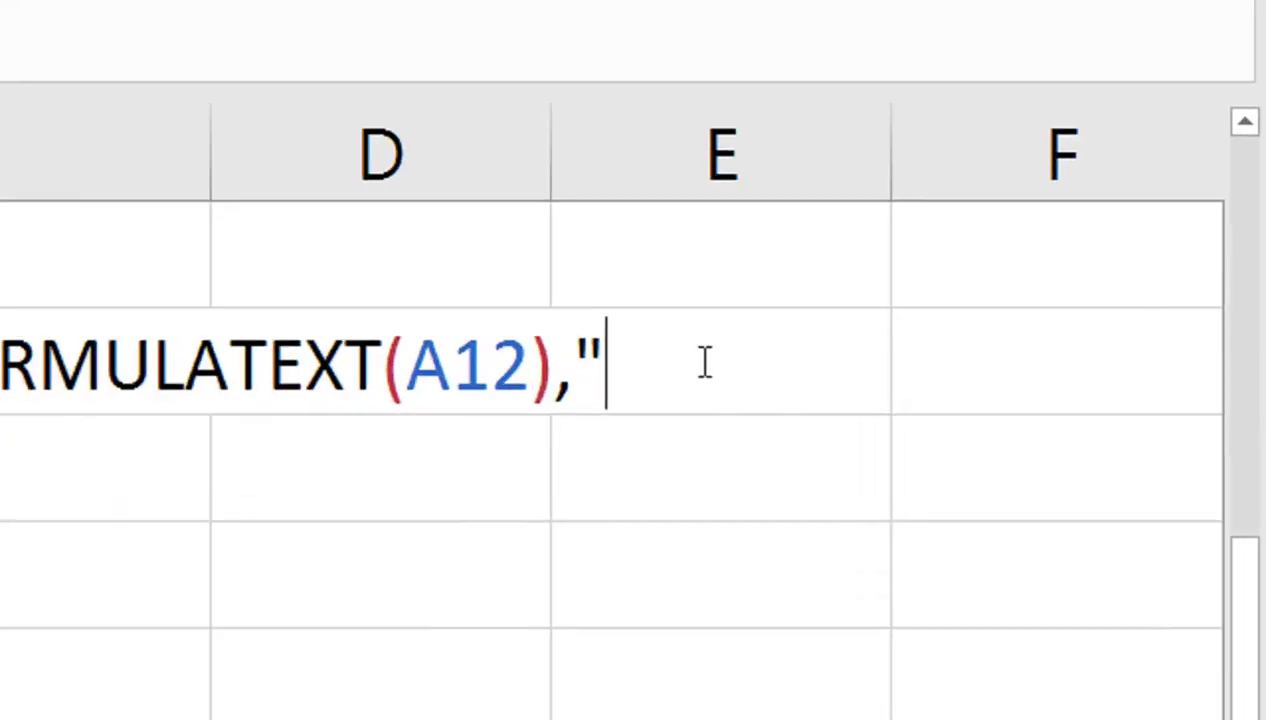
text(nOT)
key(BackSpace)
key(BackSpace)
key(BackSpace)
text(Not a Form)
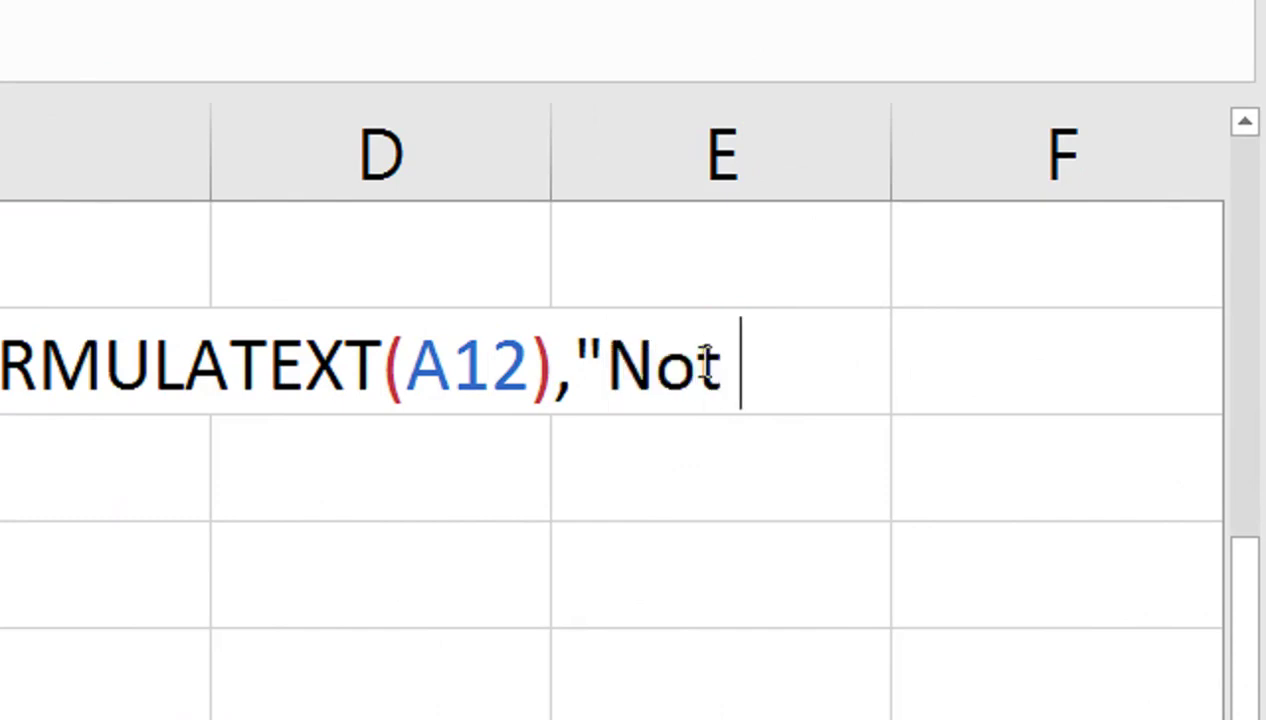
text(ula"))
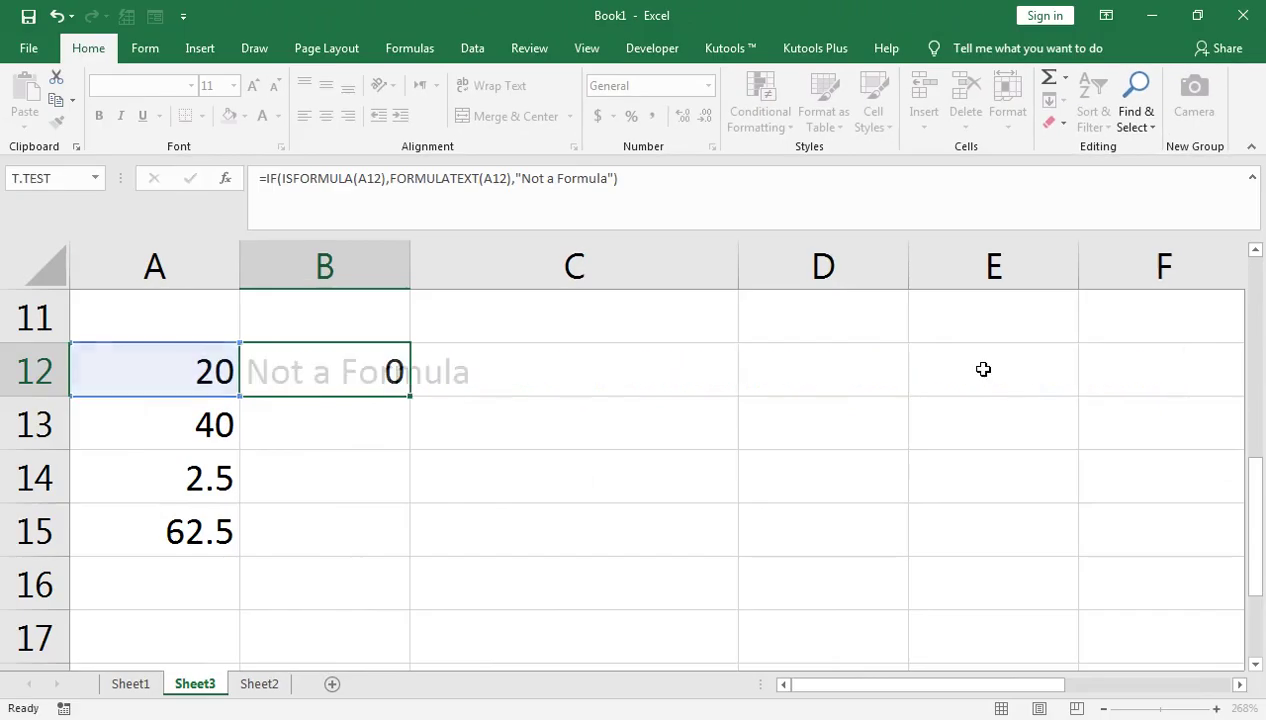
key(Return)
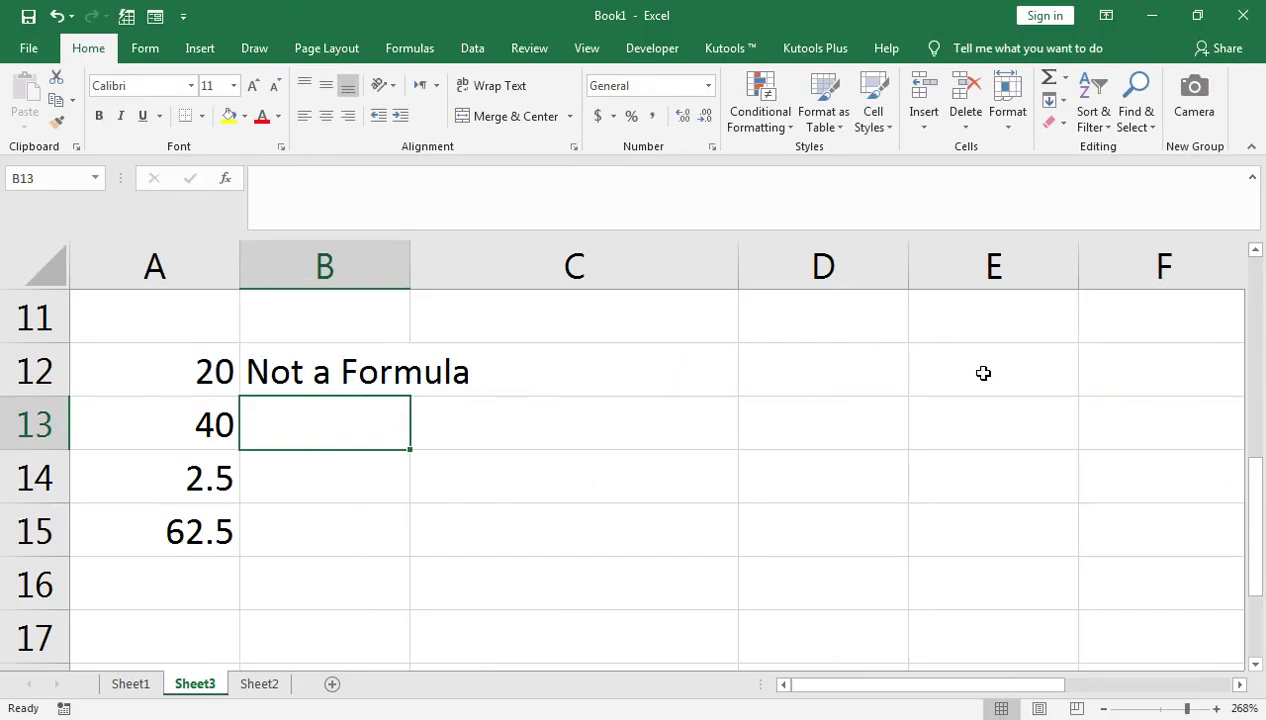
Step: Copy the IF formula from B12 down through B15 and autofit column B to its contents
double_click(410, 260)
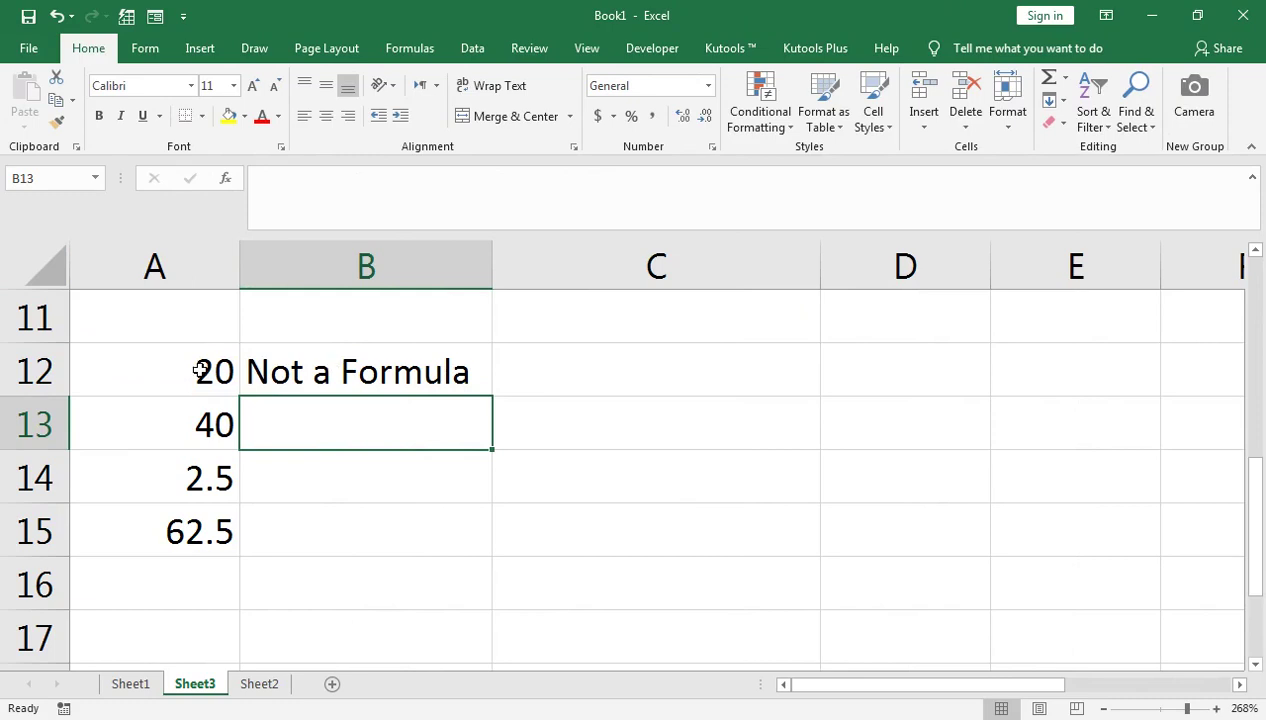
click(268, 372)
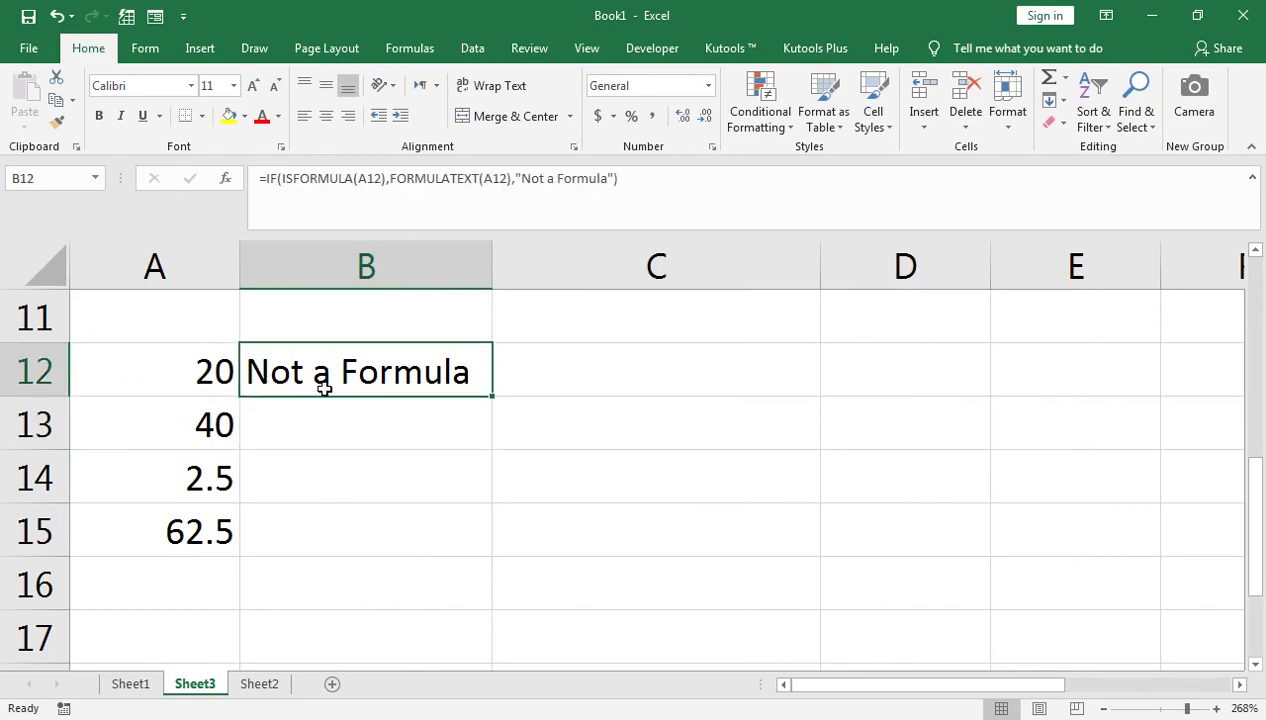
drag(491, 390, 487, 540)
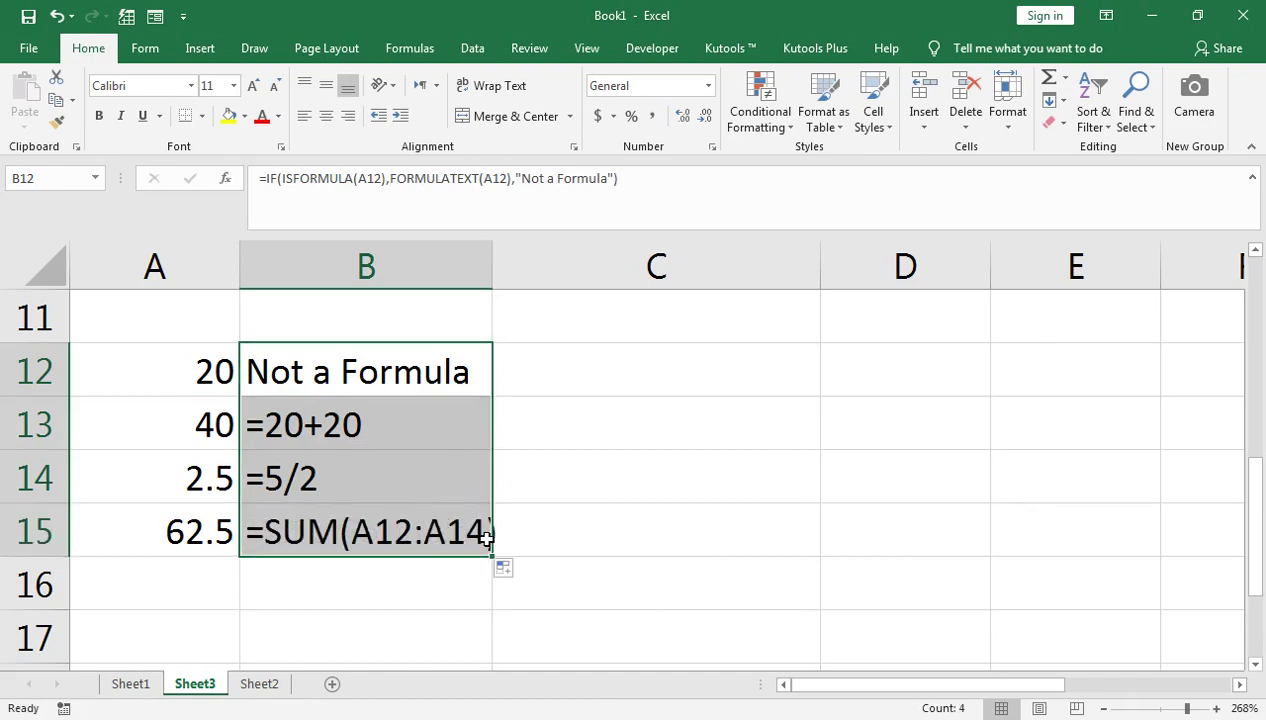
double_click(493, 284)
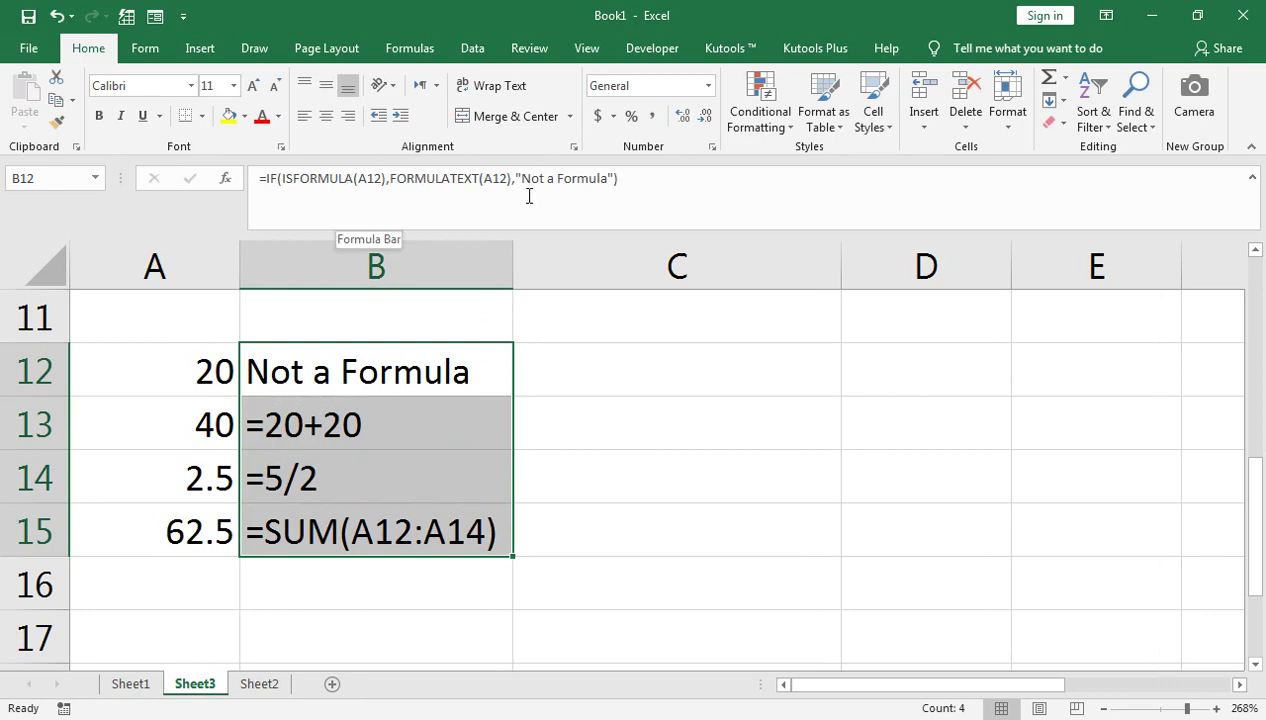
Step: Examine the arguments of the IF formula in cell B12, leaving it as entered
double_click(339, 394)
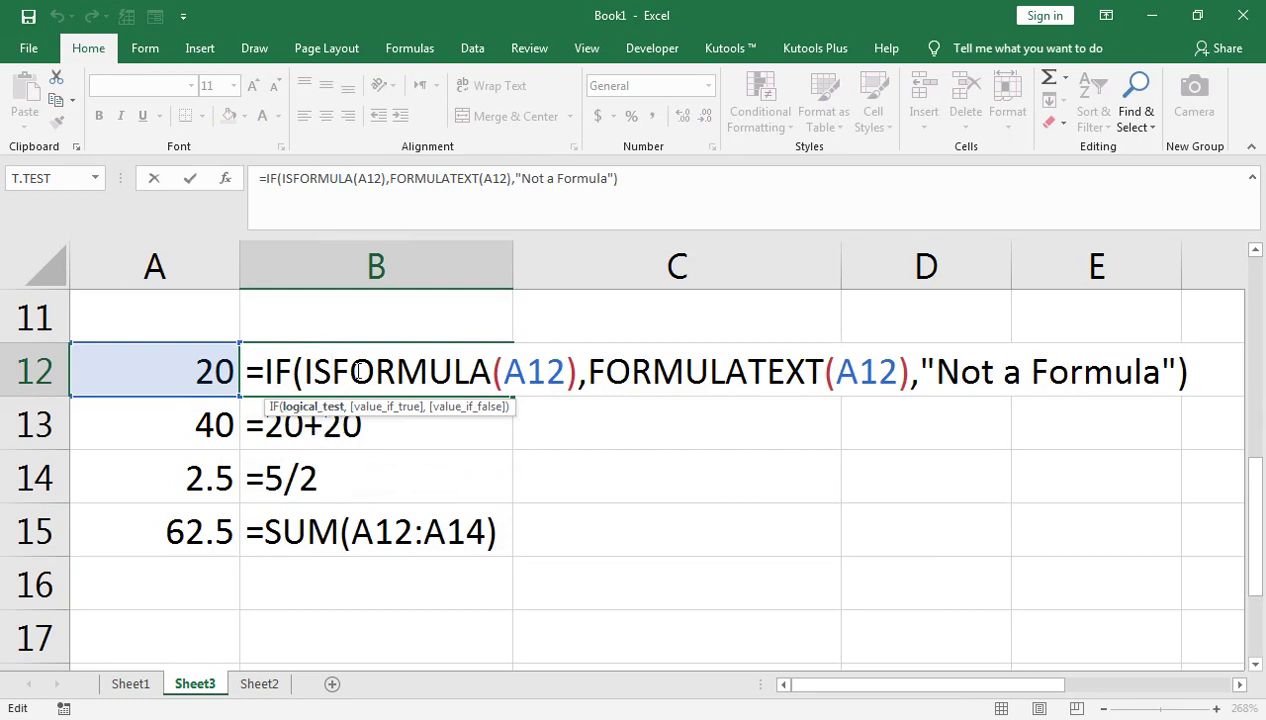
scroll(893, 463, up, 1)
scroll(670, 560, down, 1)
scroll(641, 571, down, 1)
scroll(620, 548, up, 1)
key(Return)
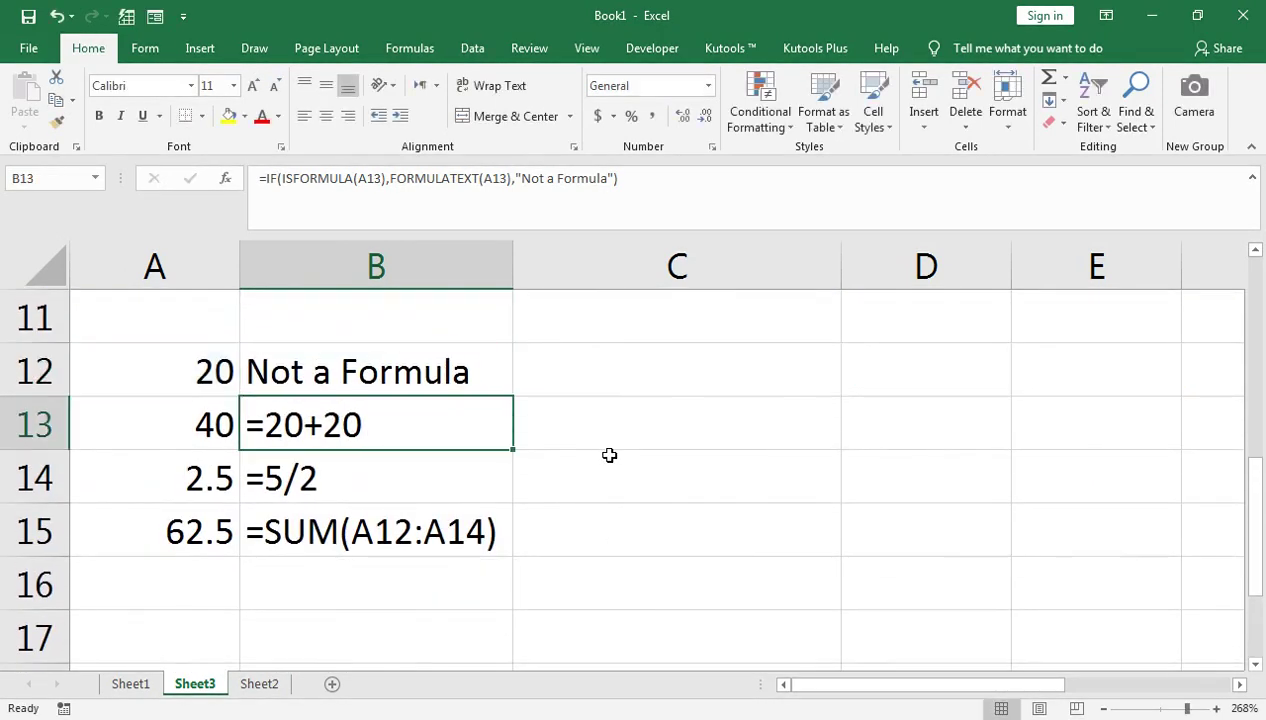
click(582, 375)
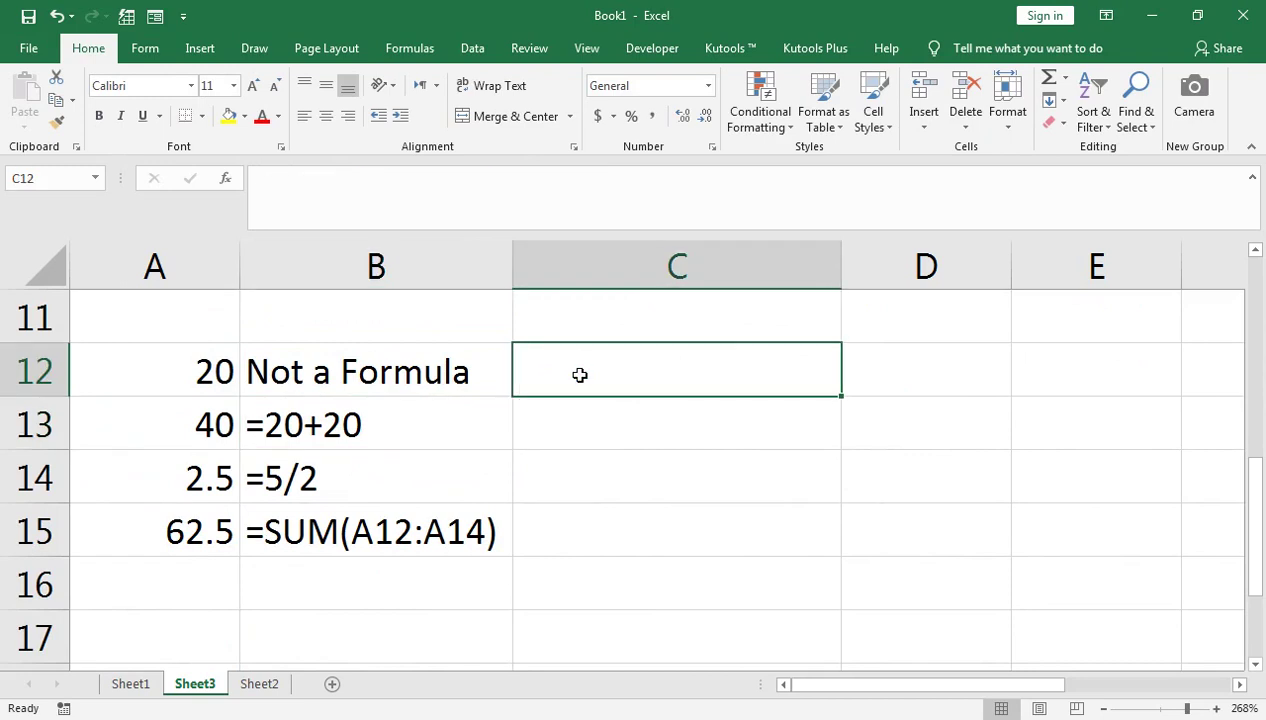
double_click(211, 683)
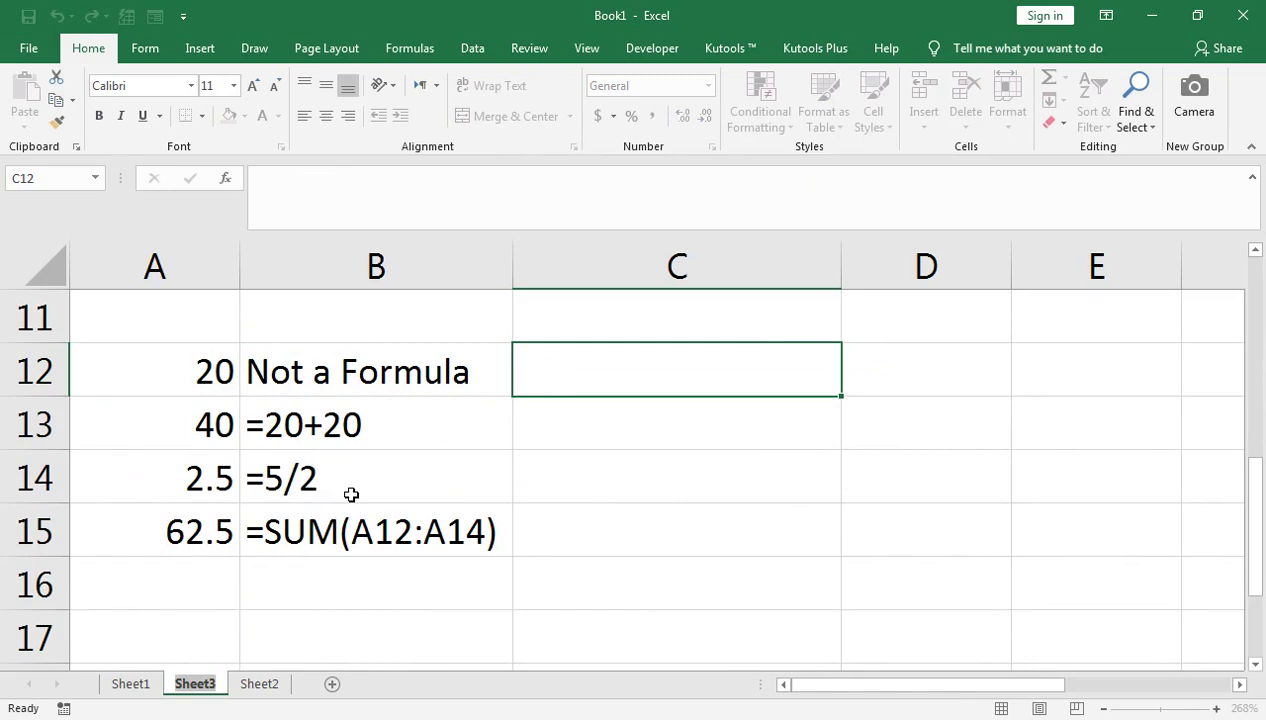
text(=)
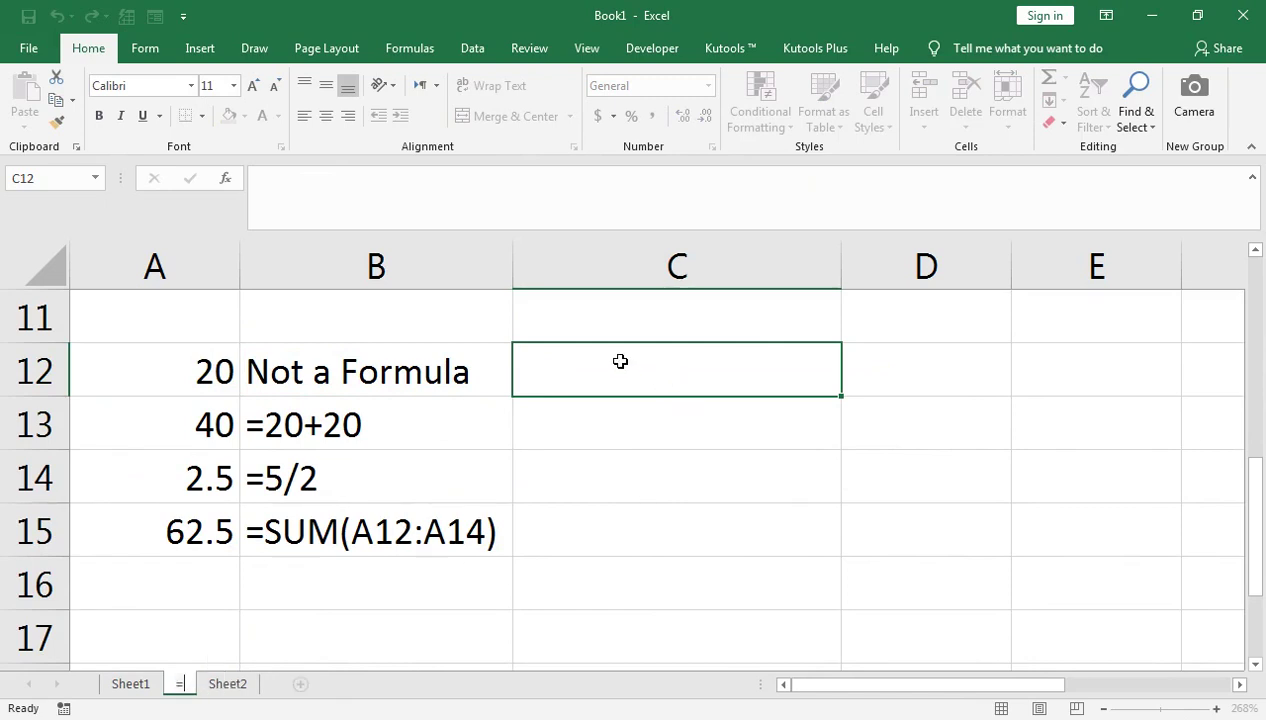
key(BackSpace)
text(Sheet3)
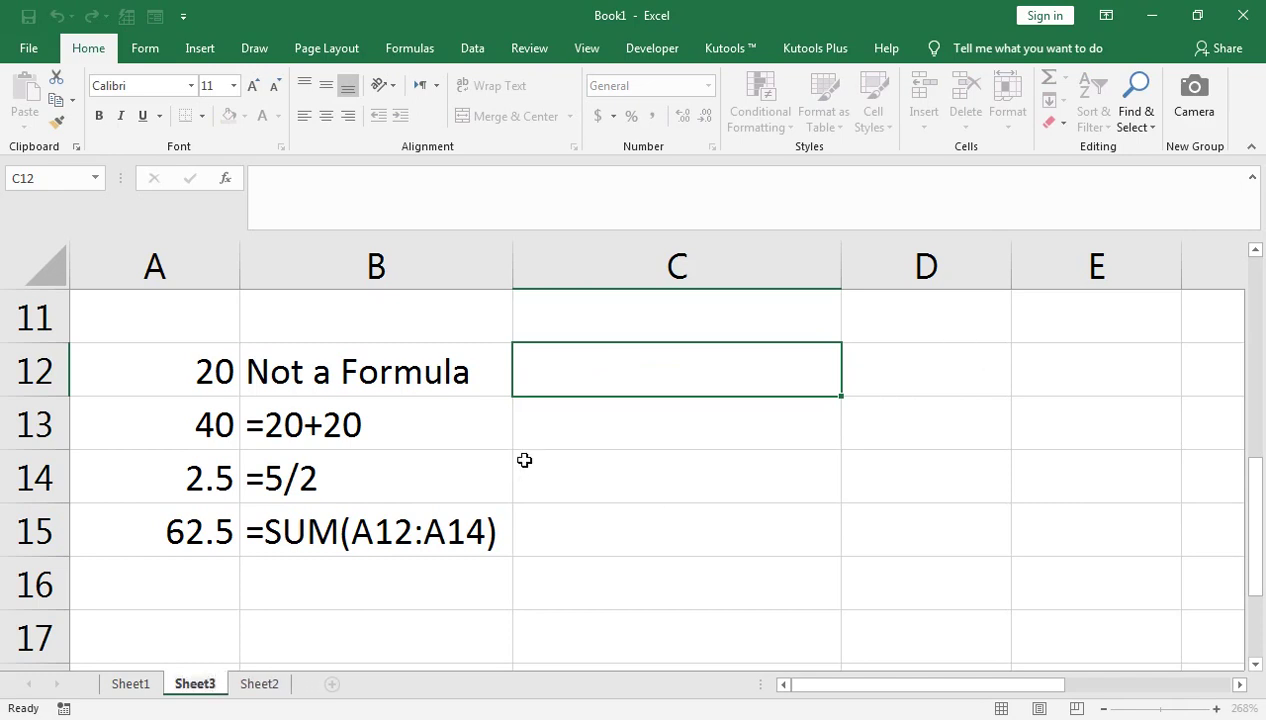
key(Return)
key(Return)
Step: Begin an IF formula in cell C12 with NOT and a nested ISNA as its logical test
click(562, 380)
text(=if)
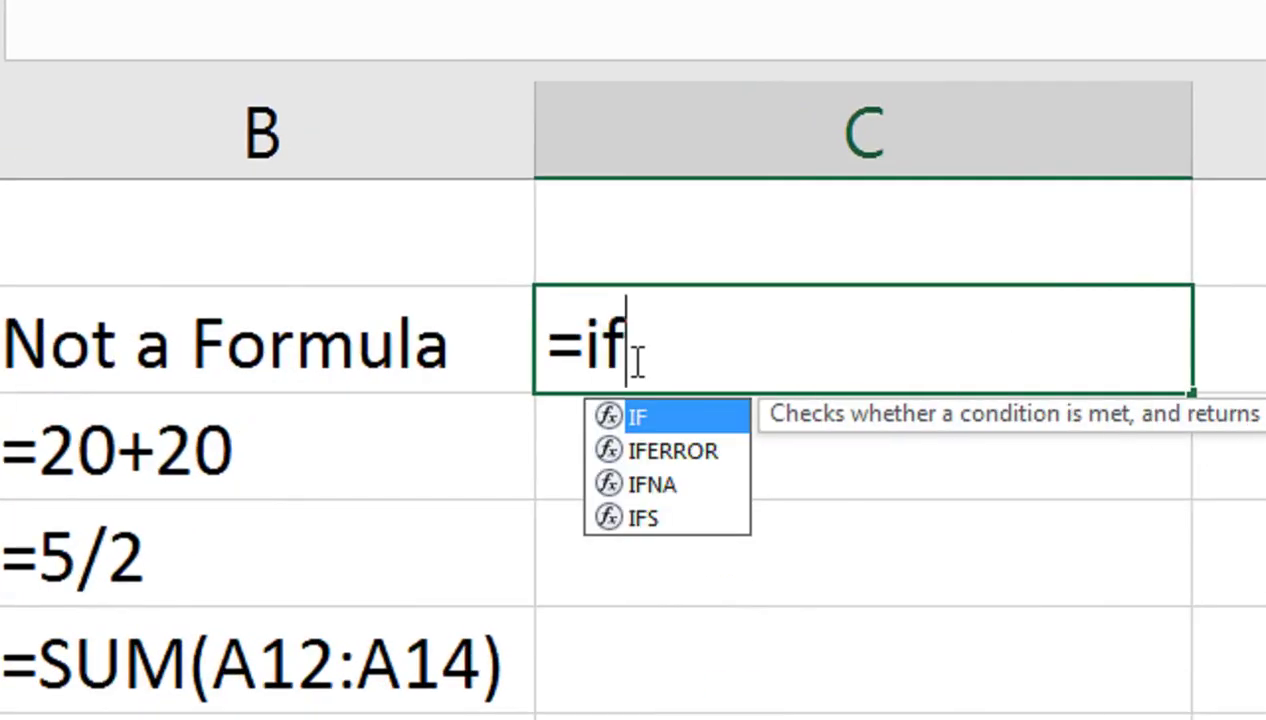
key(Tab)
text(not)
key(Tab)
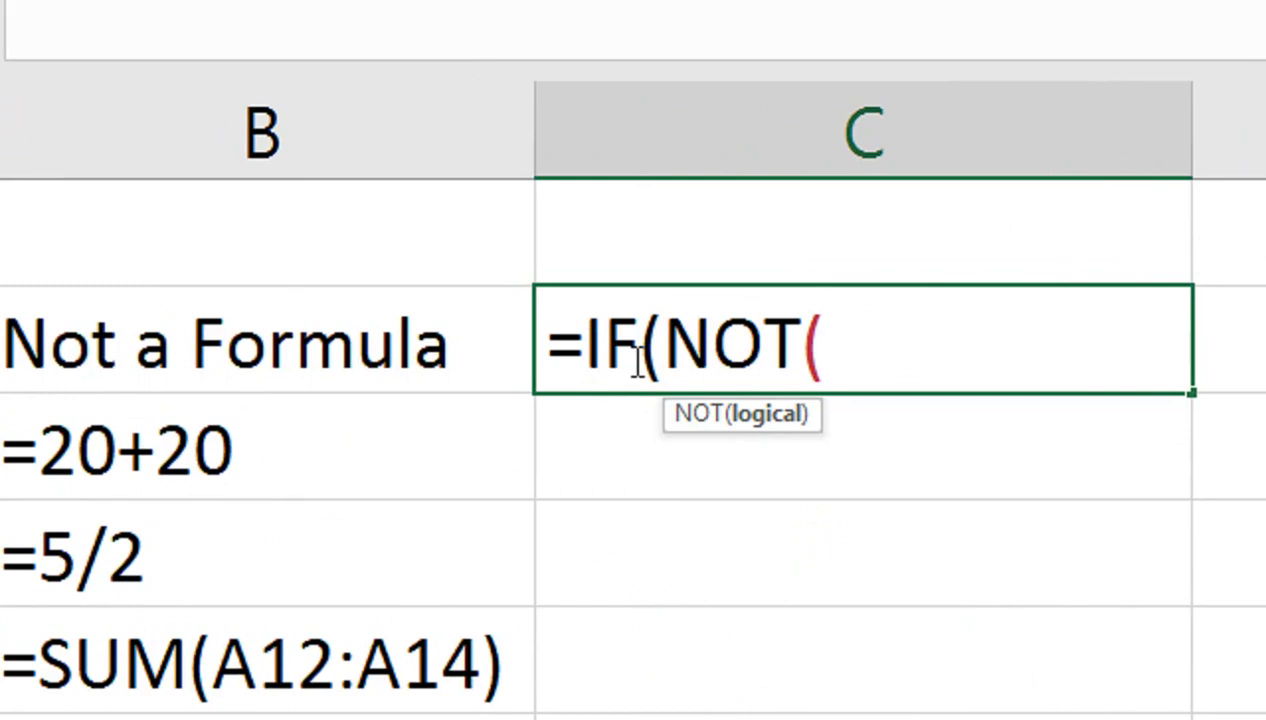
text(isna)
key(Tab)
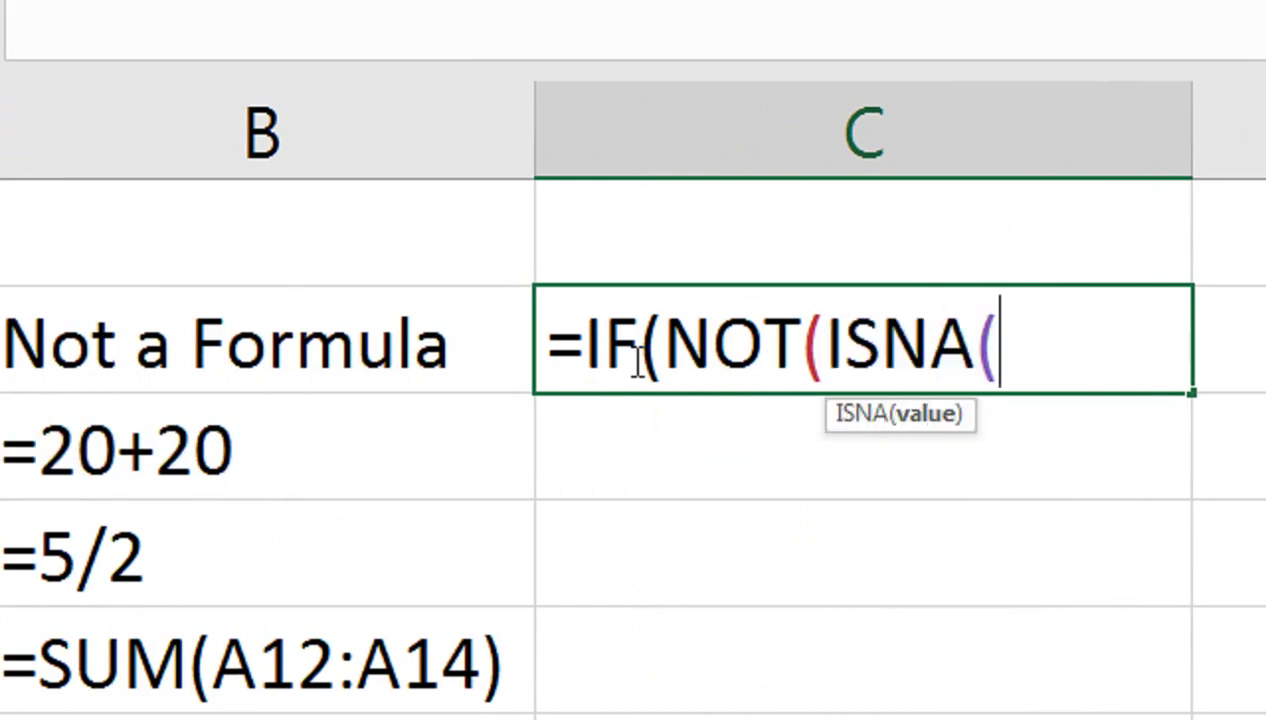
Step: Nest FORMULATEXT(A12) inside ISNA and close the logical test NOT(ISNA(FORMULATEXT(A12))) of the C12 formula, ready for the value-if-true argument
text(formula)
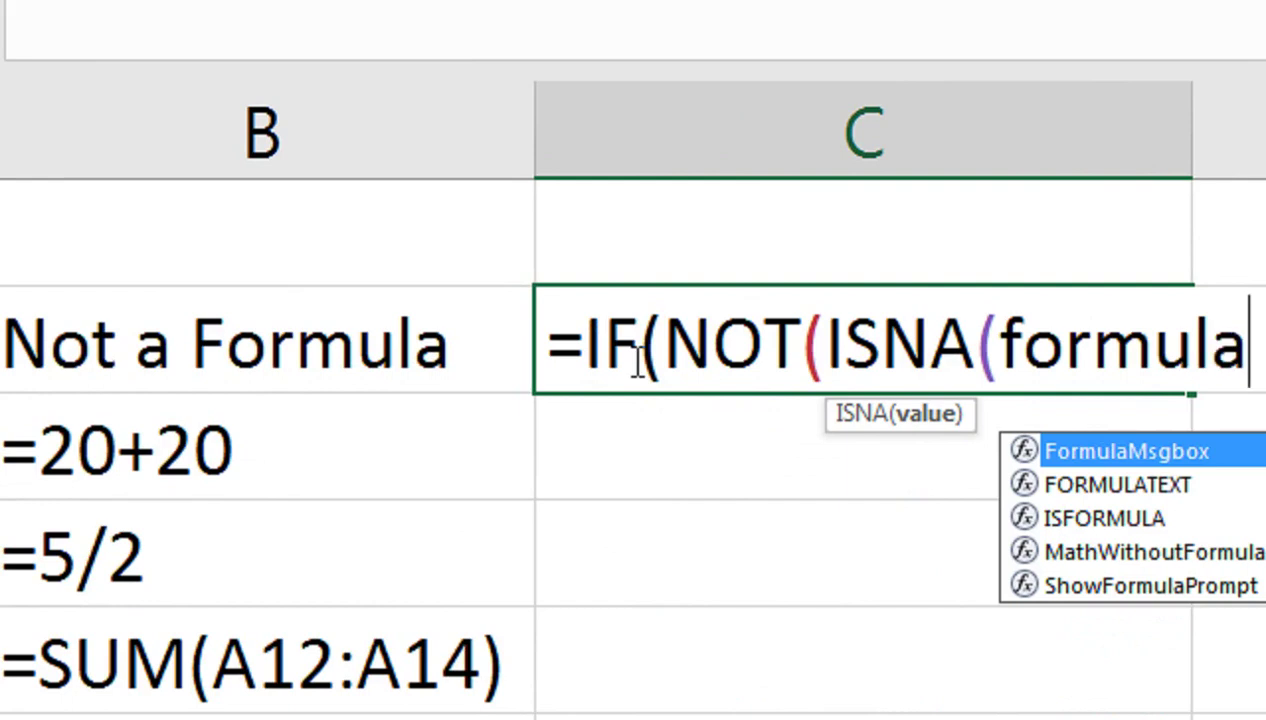
key(Down)
key(Tab)
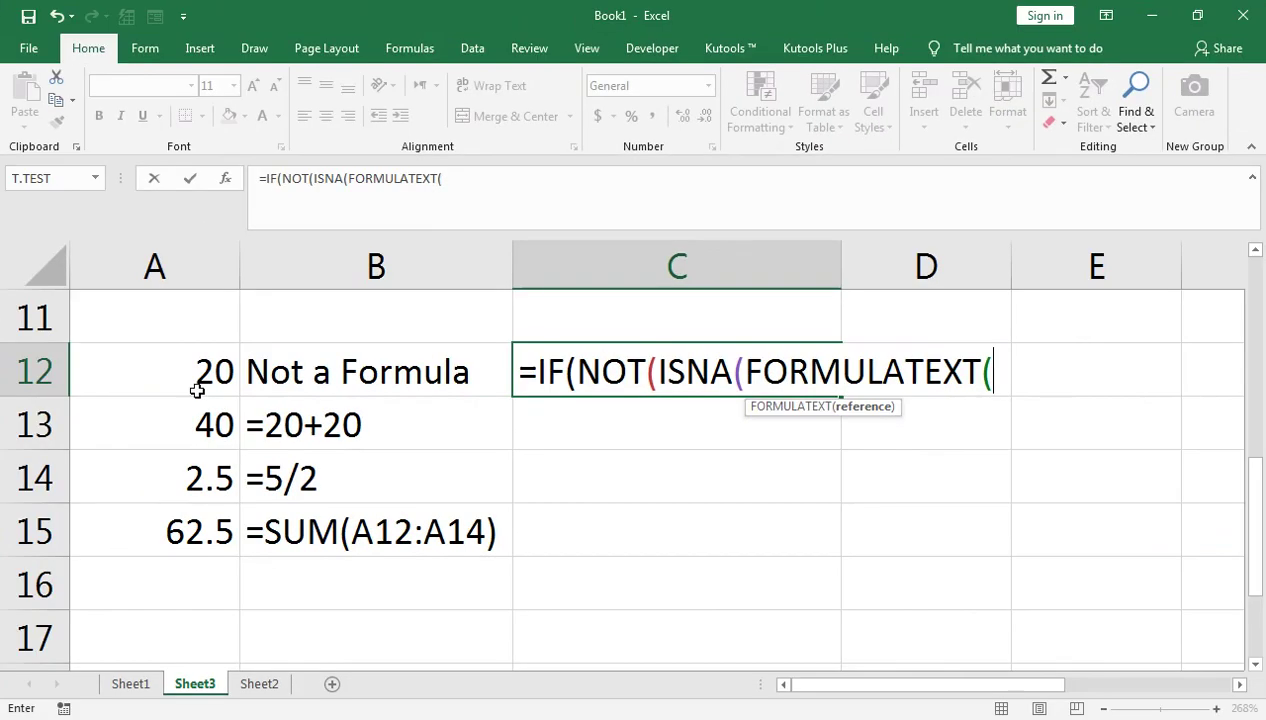
click(169, 391)
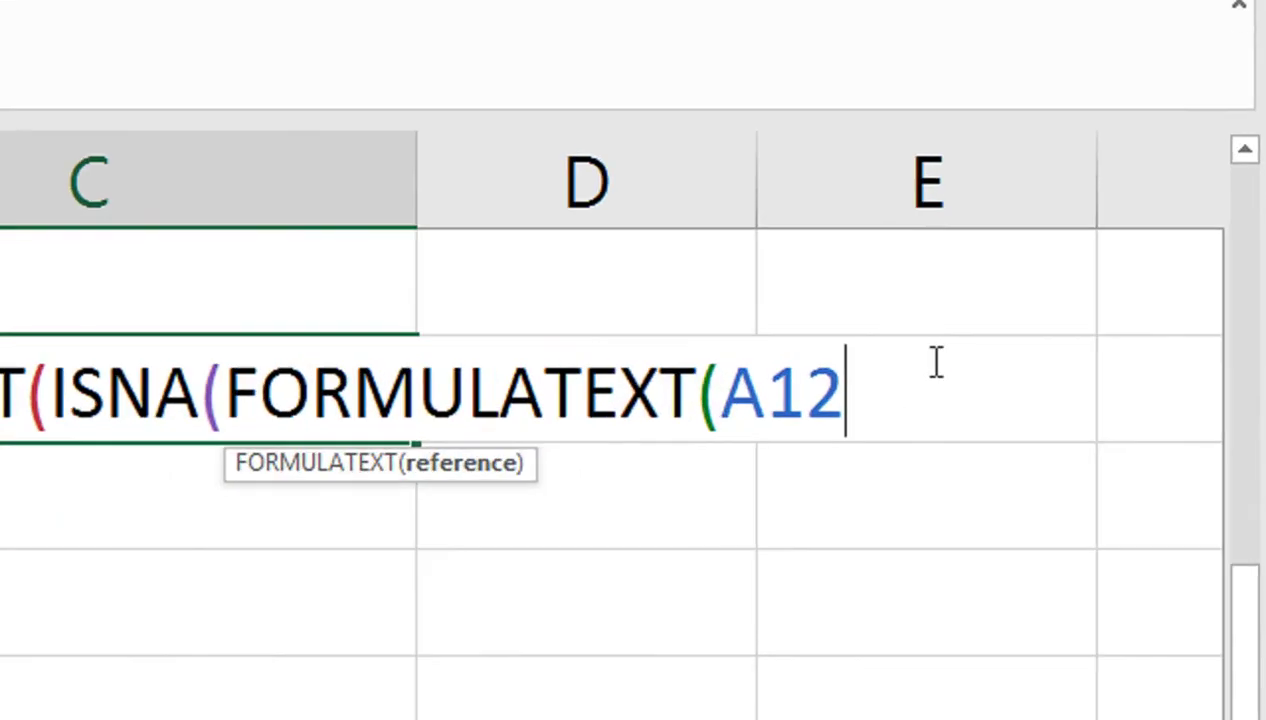
text())
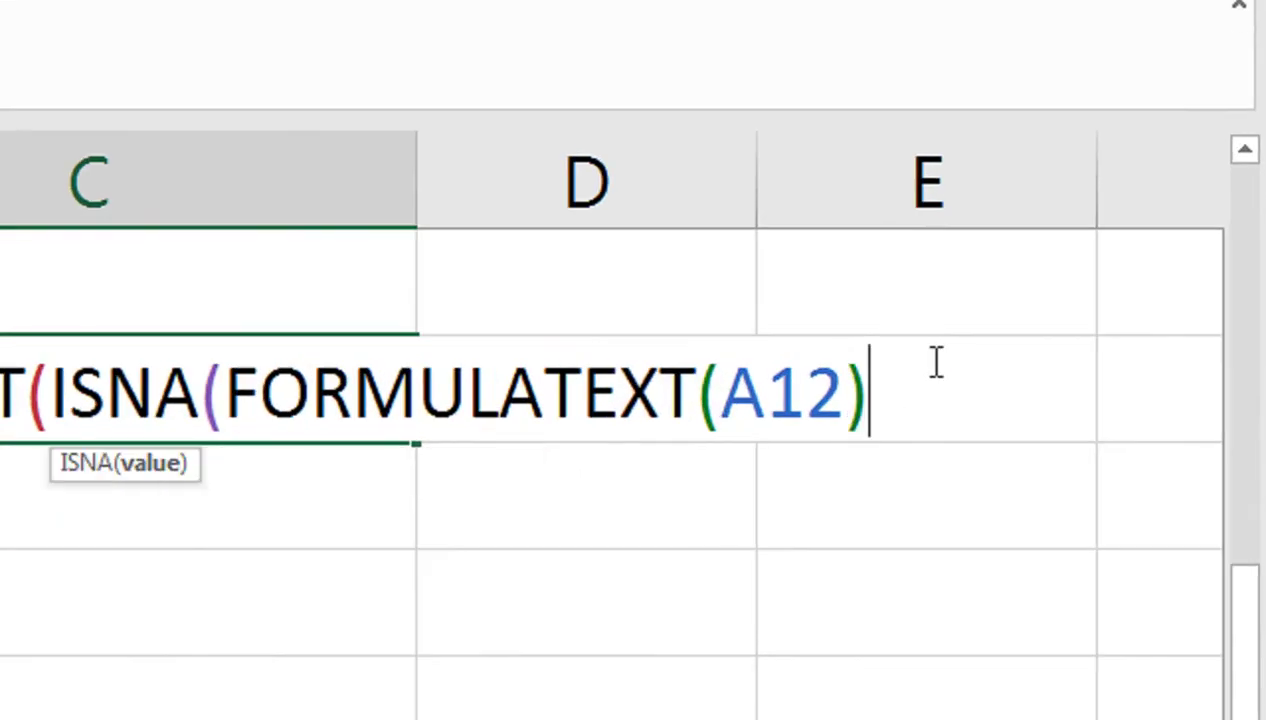
text())
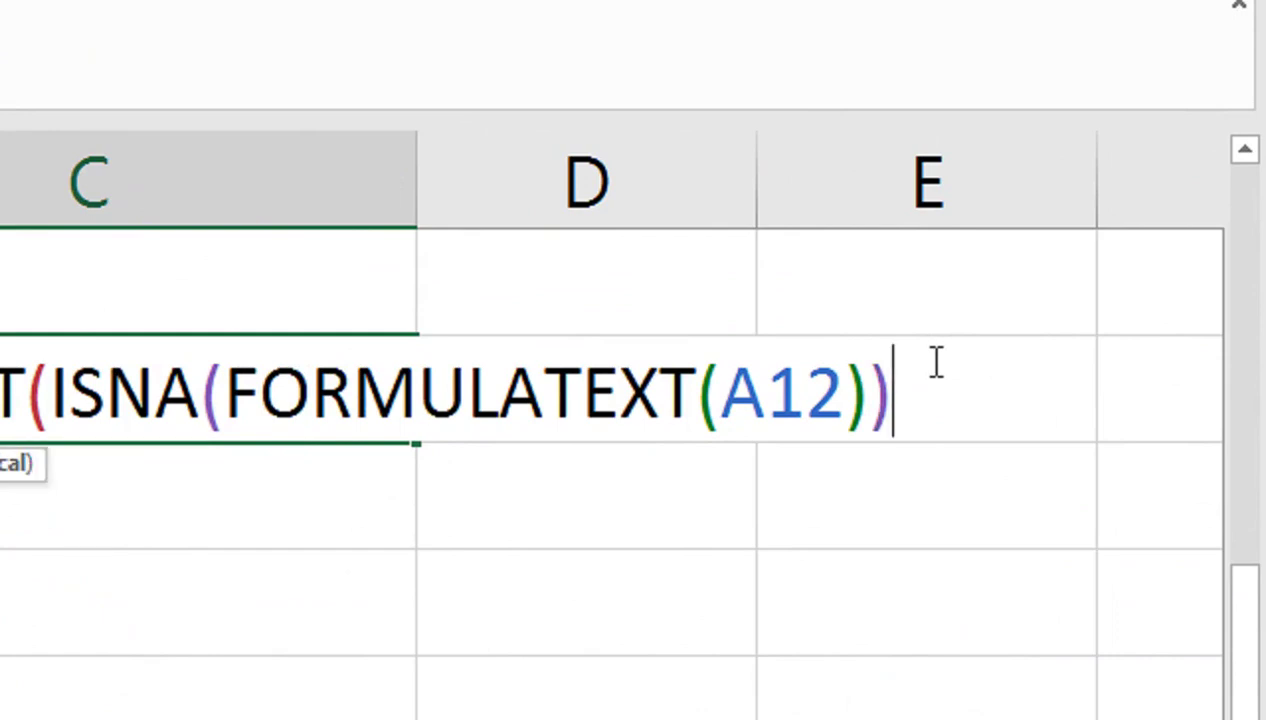
text(),)
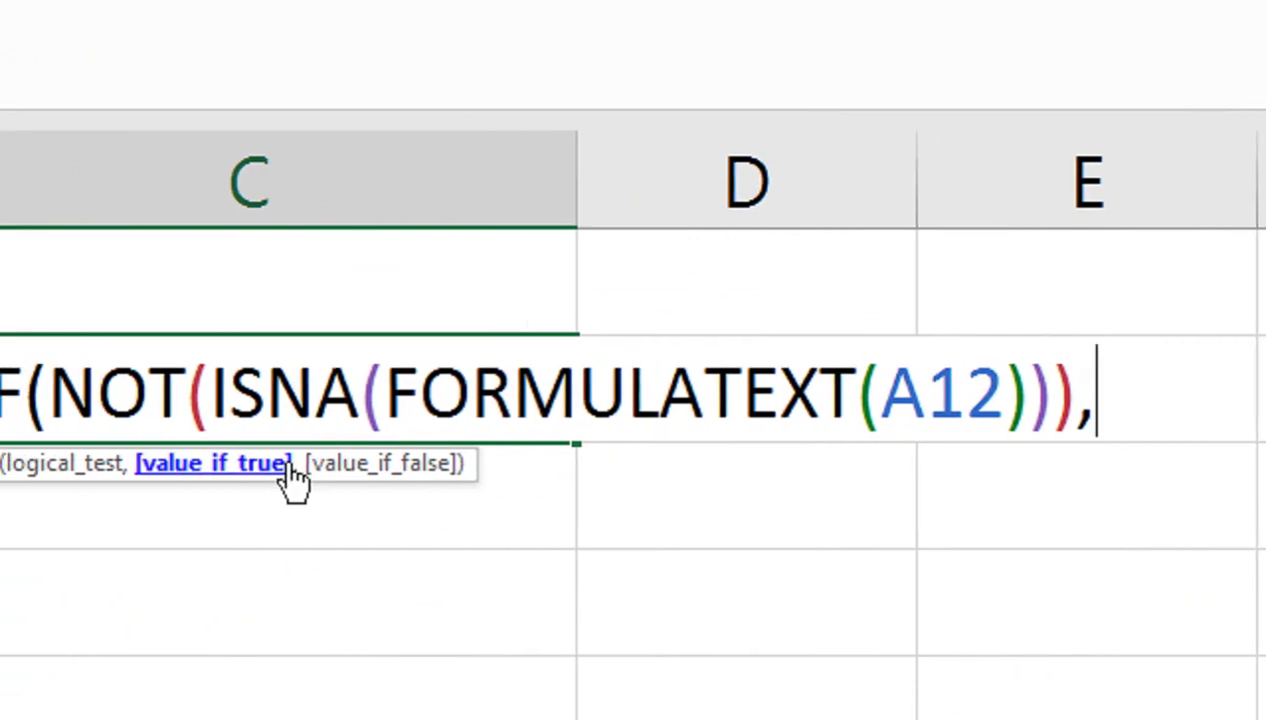
Step: Complete the C12 formula with "Yes" as the value if true and "No" as the value if false, and enter it
text("Yes)
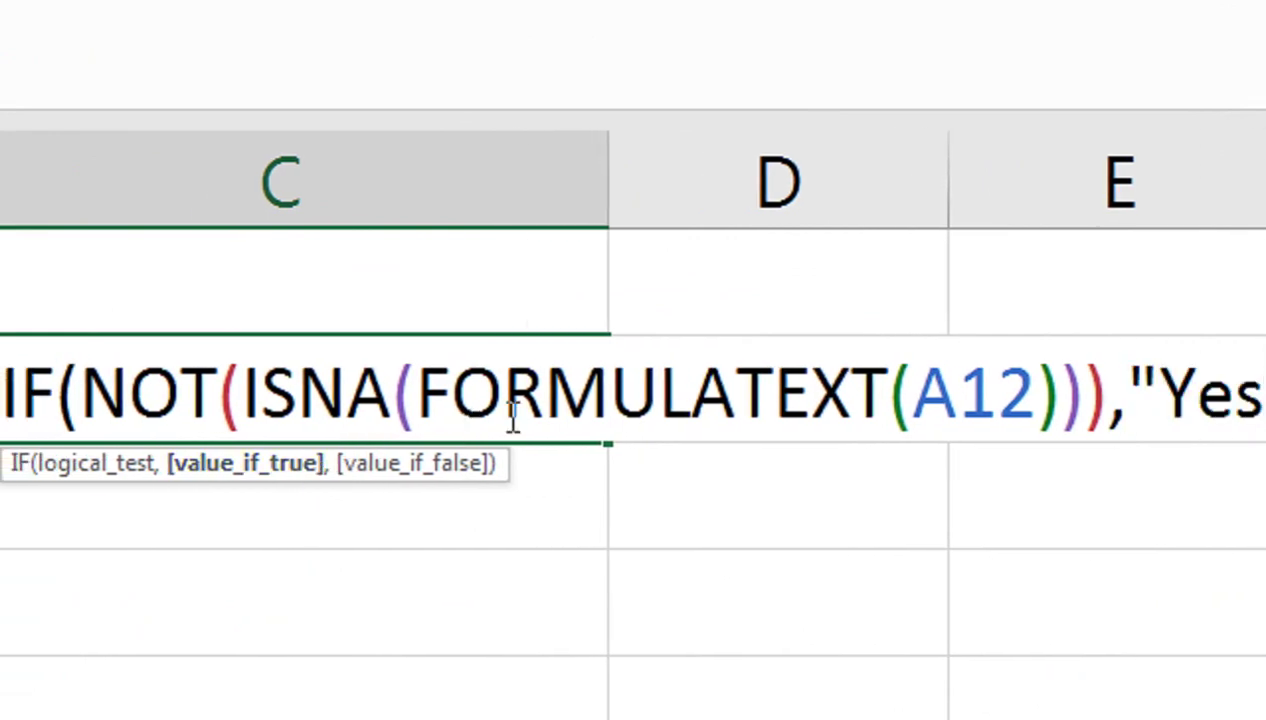
text(",")
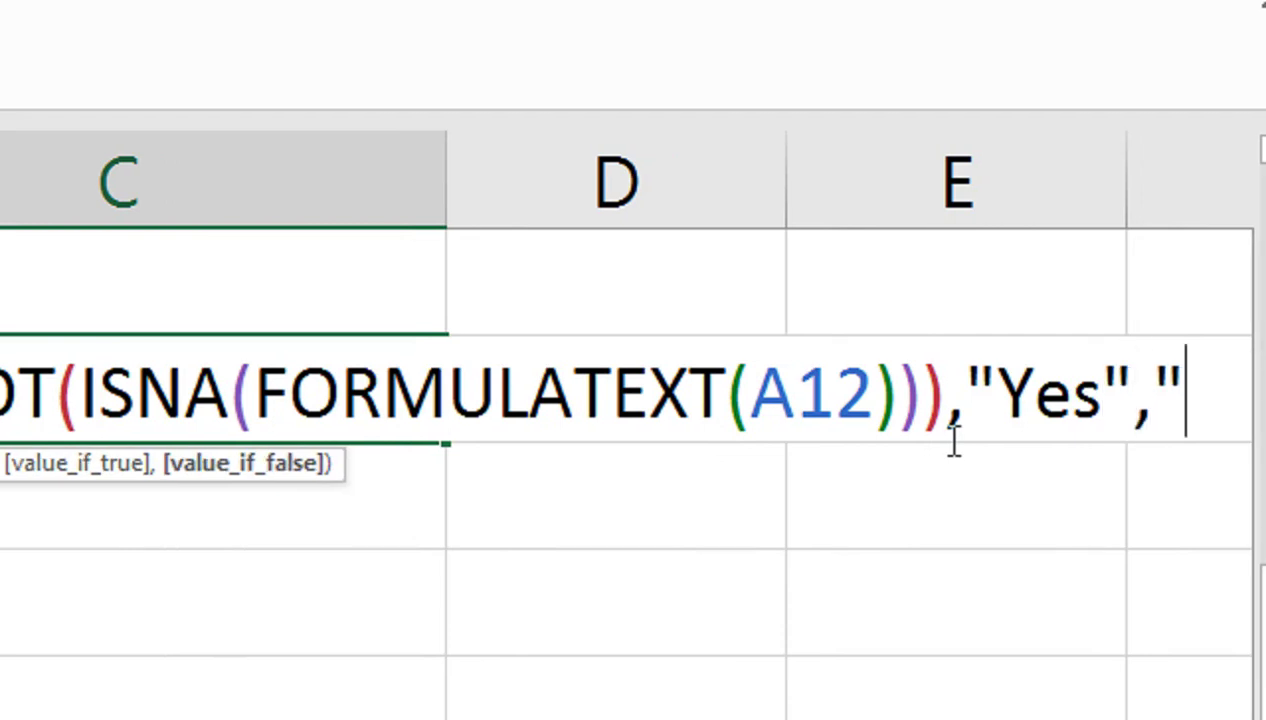
key(BackSpace)
key(alt+Return)
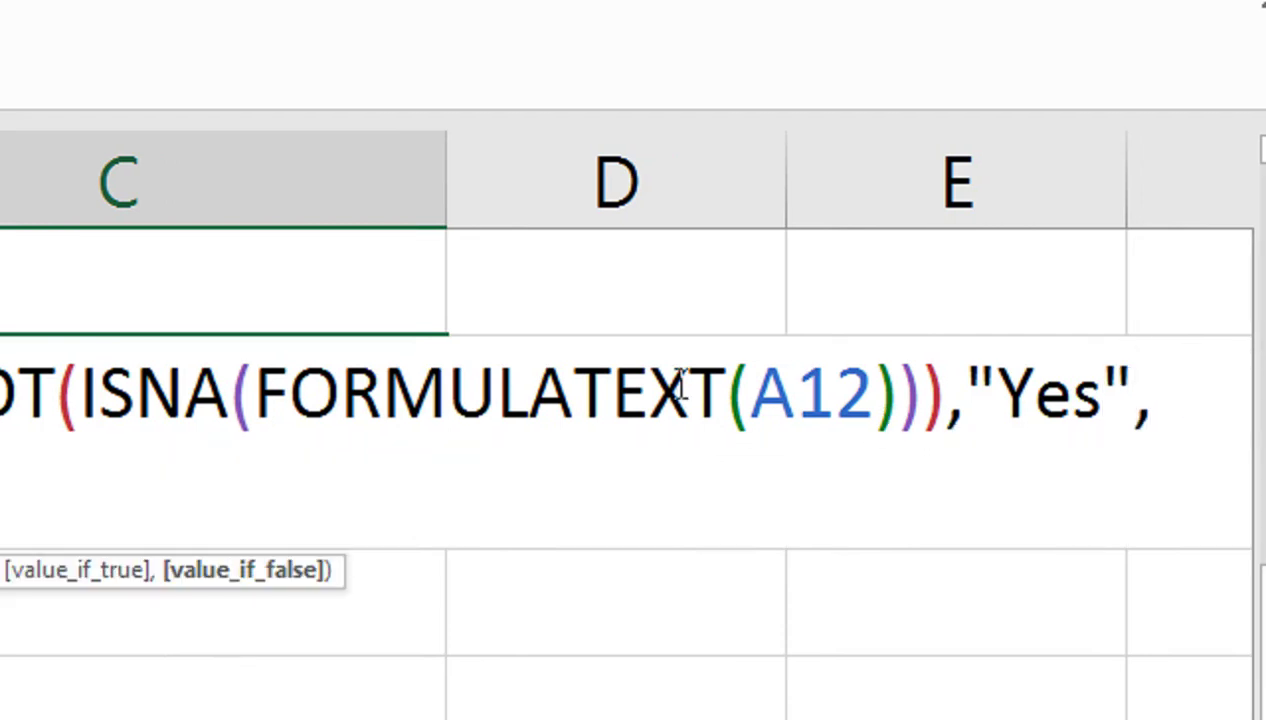
text("No"))
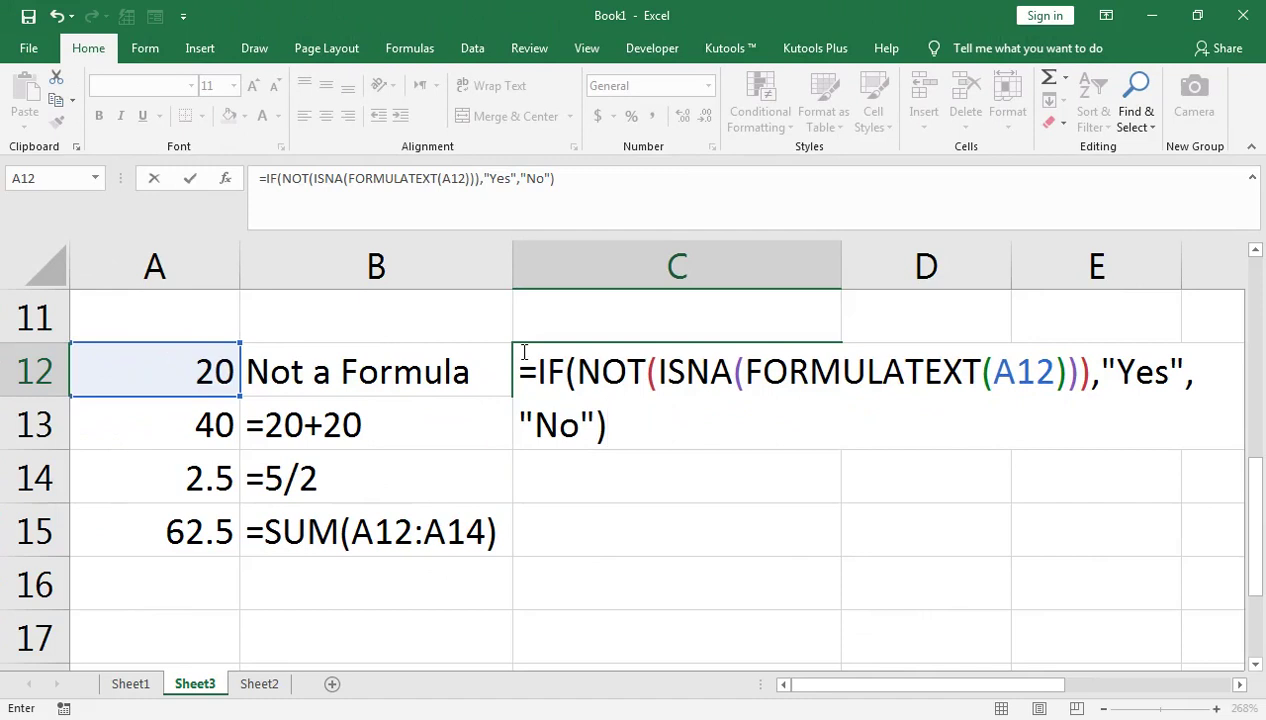
key(Return)
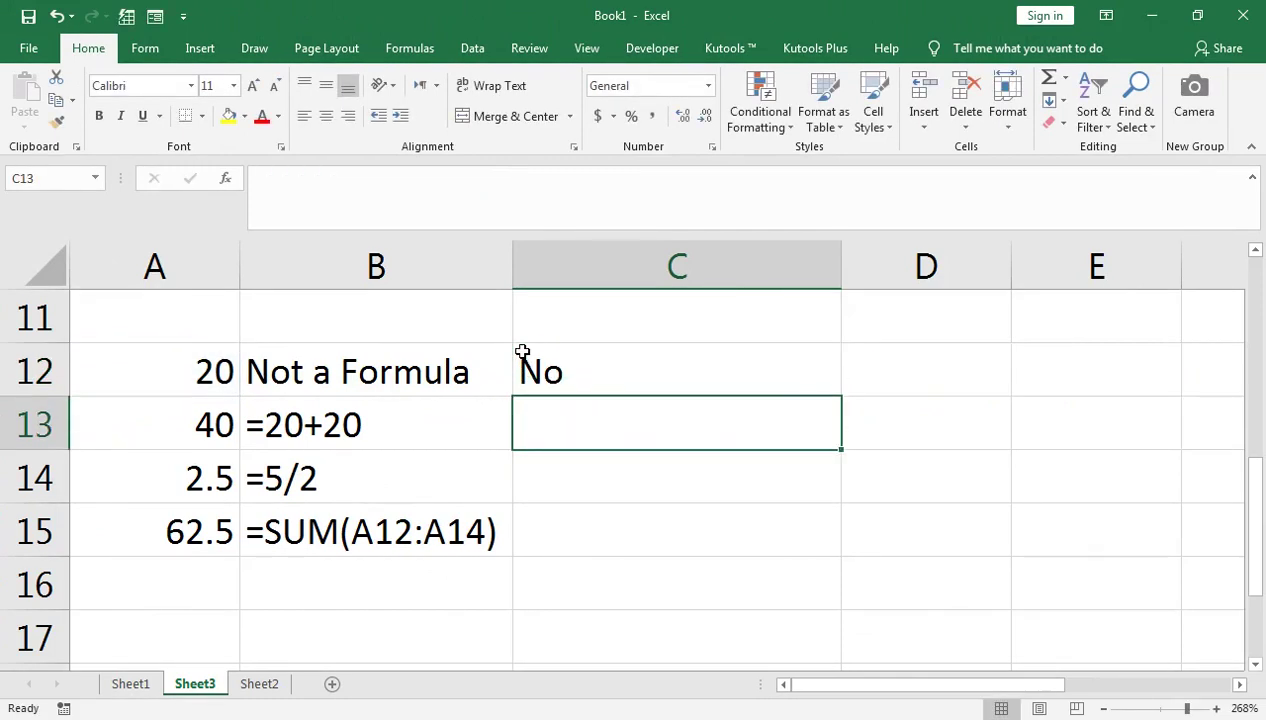
Step: Copy the NOT/ISNA formula from C12 down through C15
click(528, 348)
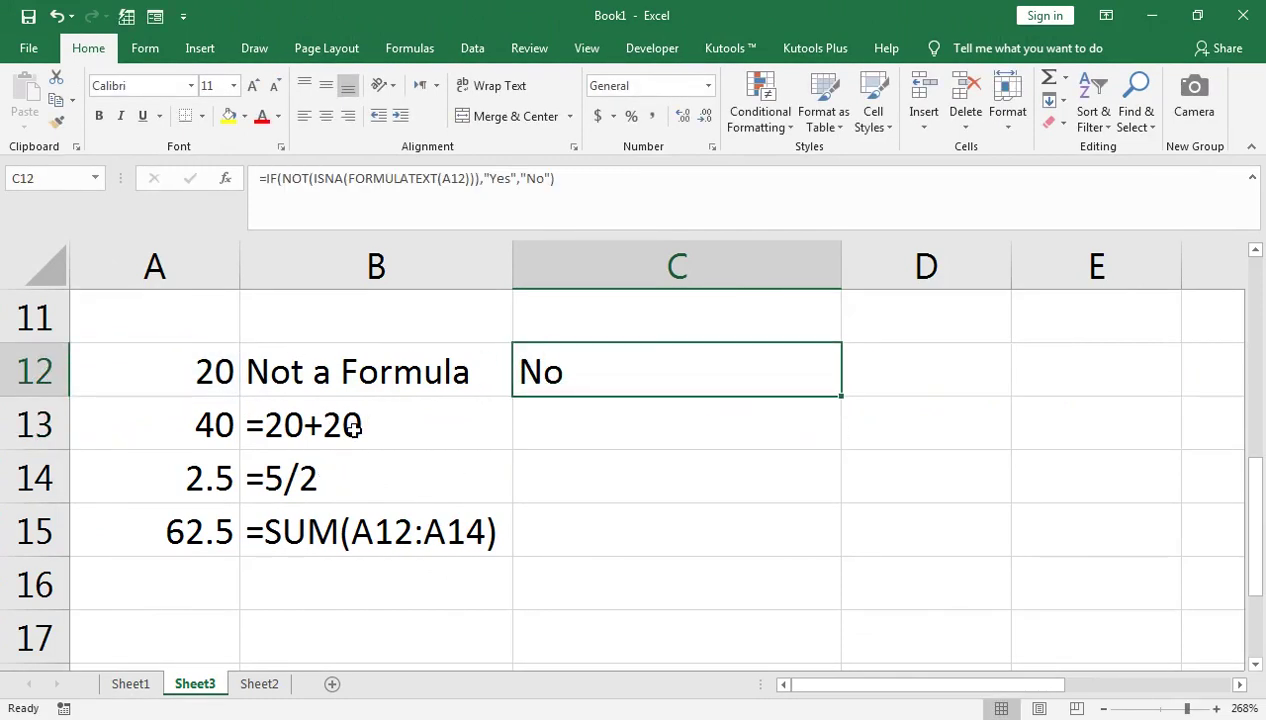
drag(845, 395, 837, 540)
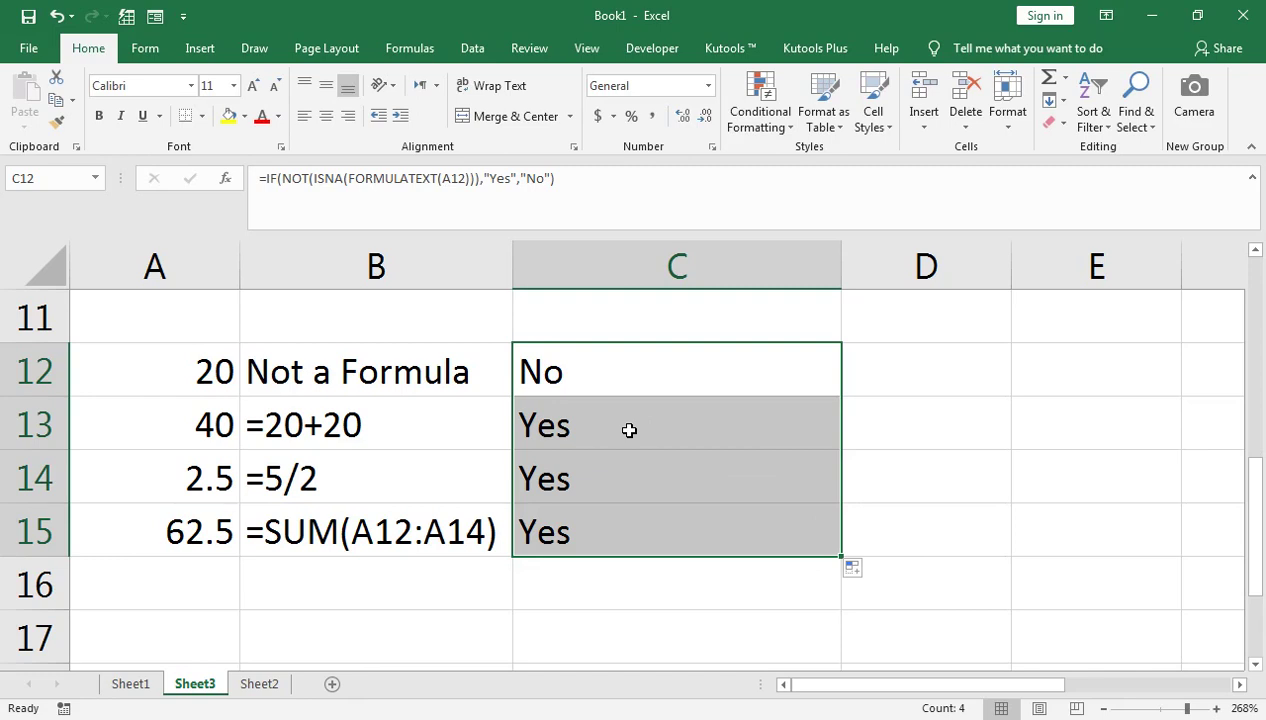
click(708, 515)
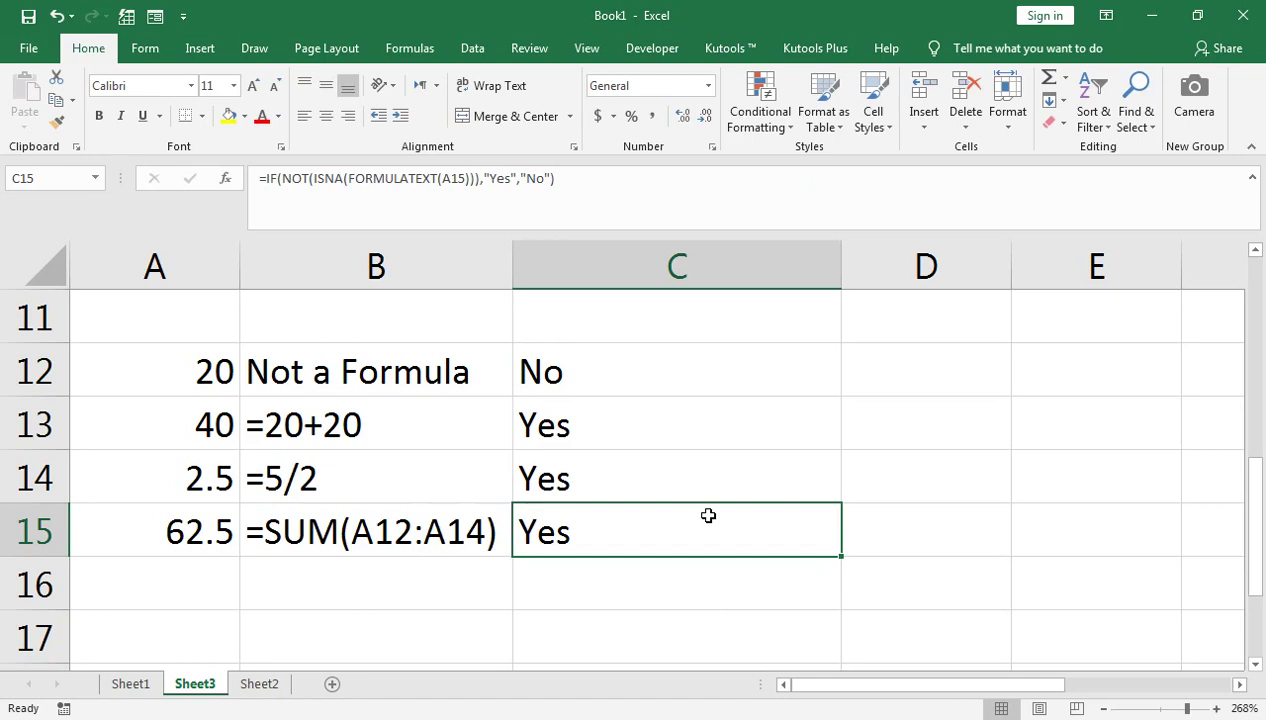
Step: Examine the NOT/ISNA/FORMULATEXT formula in cell C12 and its copies below, leaving them as entered
key(Up)
key(Up)
key(Up)
key(F2)
key(Return)
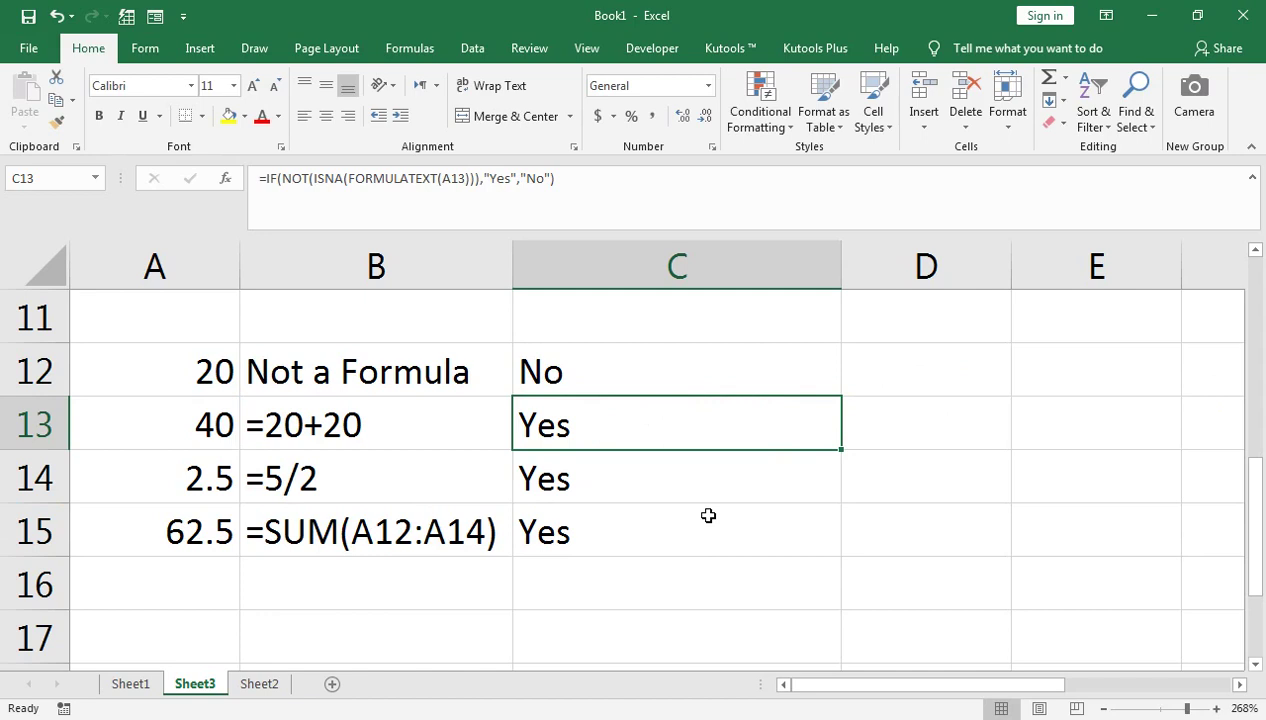
key(Up)
key(F2)
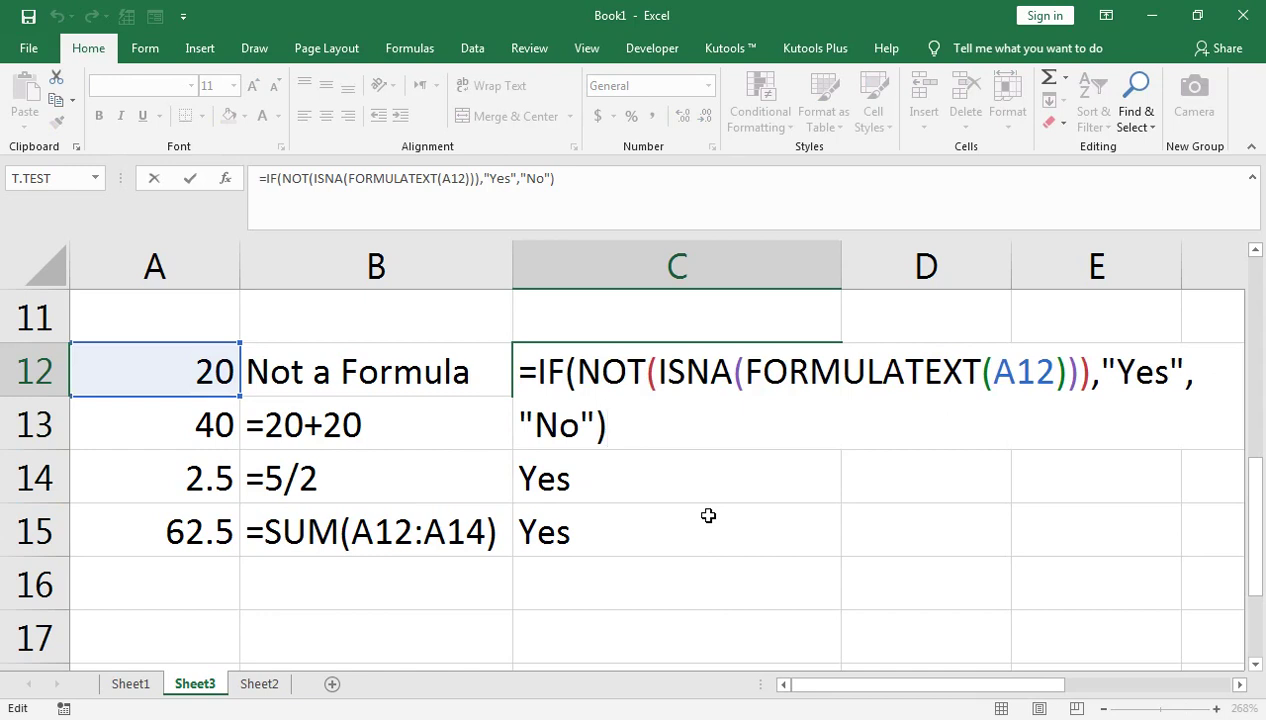
key(Return)
key(Up)
key(Down)
key(Down)
key(Down)
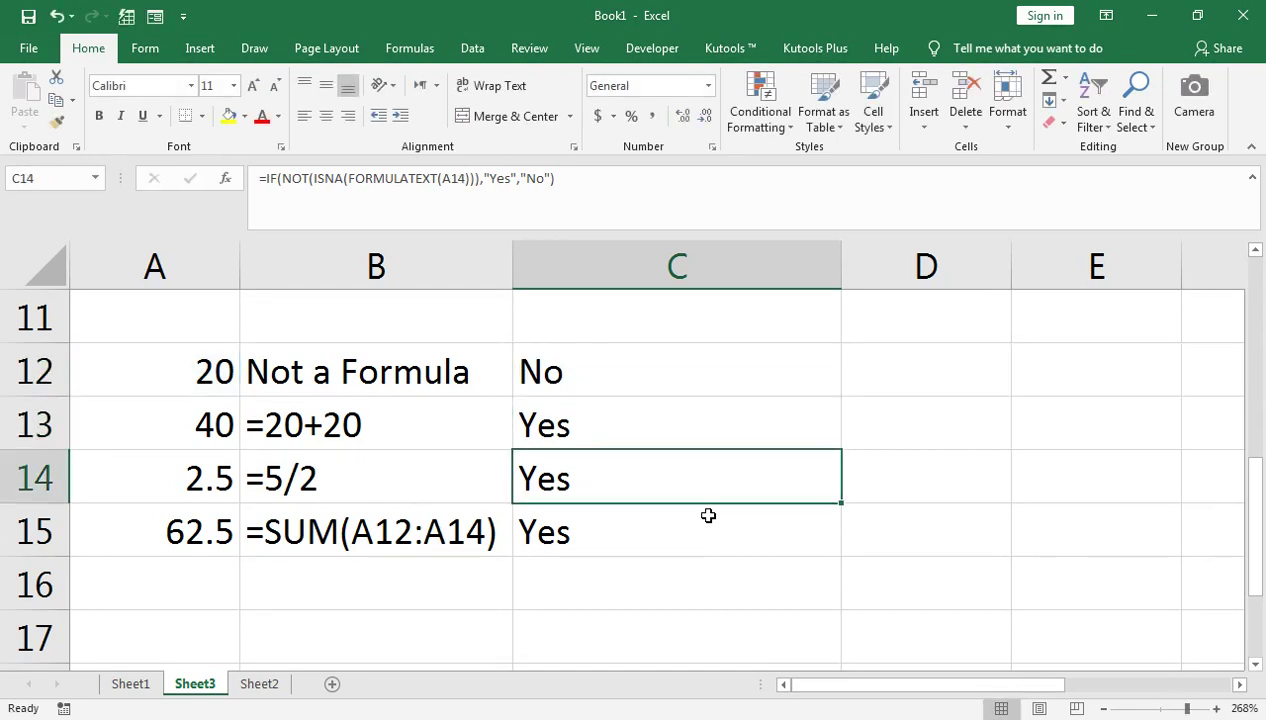
Step: Compare the ISFORMULA-based formula in B12 with the NOT/ISNA formulas in column C
key(Right)
key(Up)
key(Up)
key(Up)
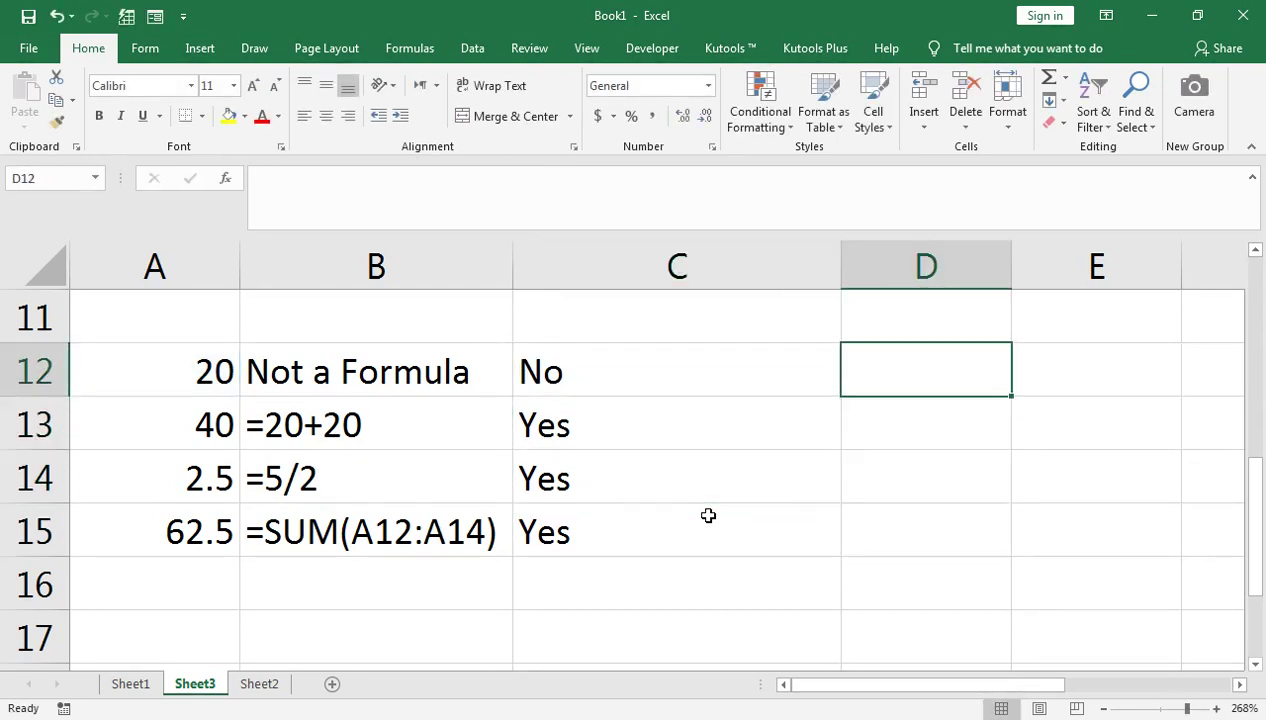
key(Left)
key(Left)
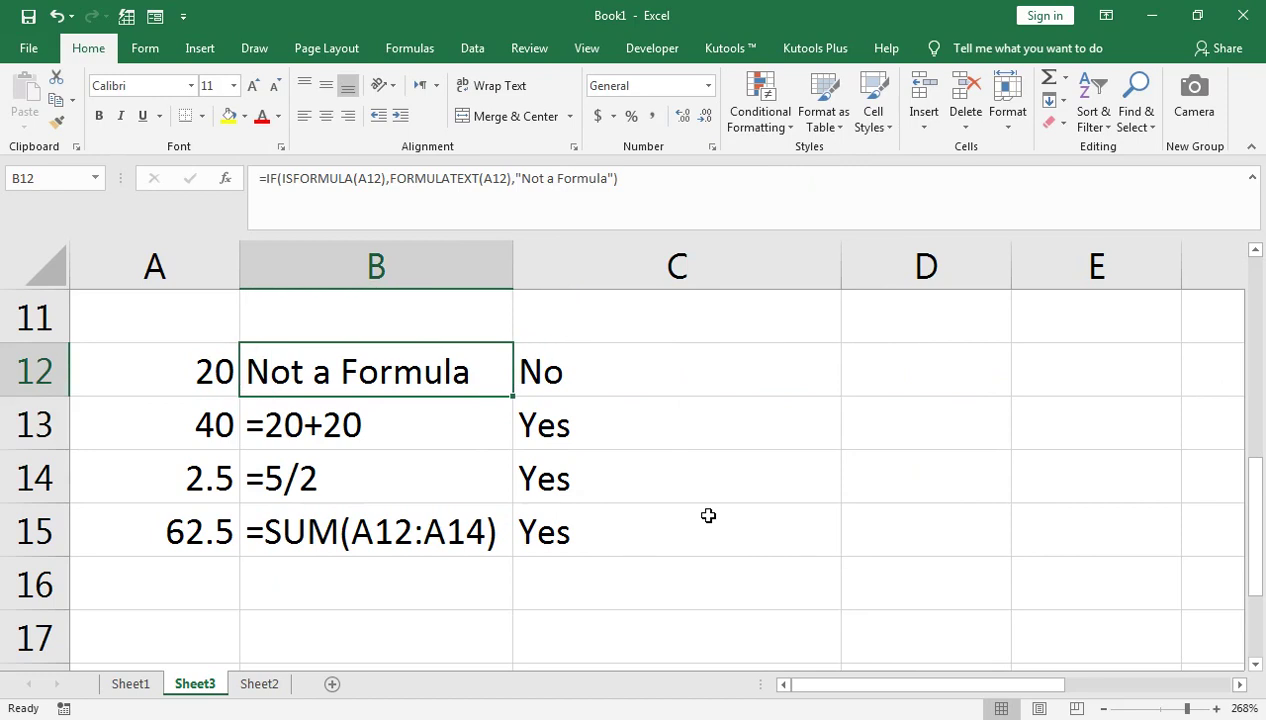
key(Right)
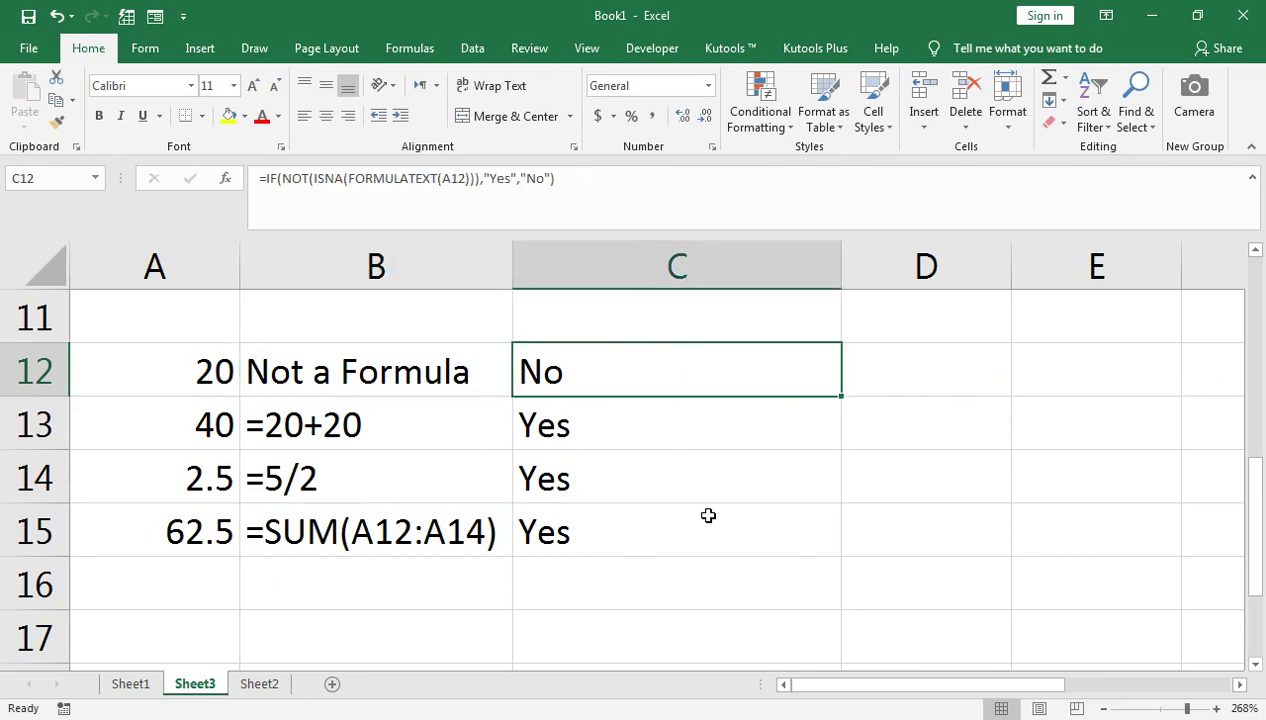
key(Right)
key(Left)
key(Down)
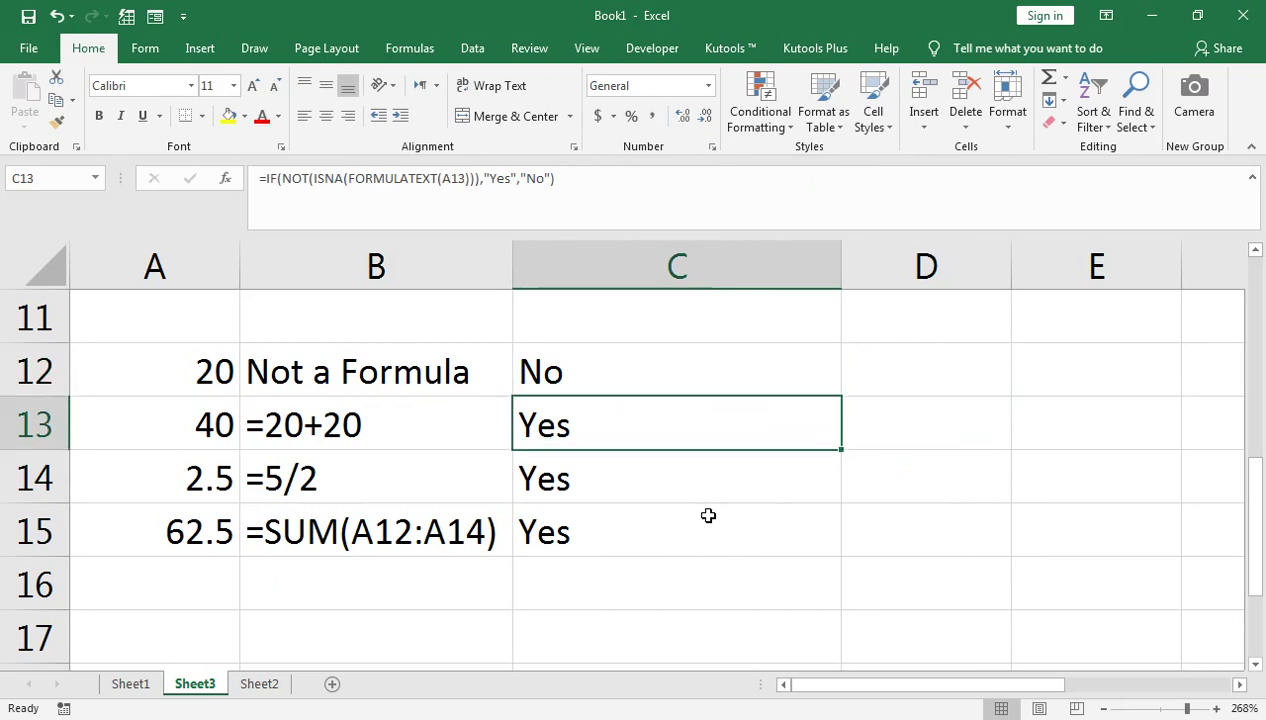
key(Down)
key(Down)
Step: Begin an IF formula in cell D12
key(Right)
key(Up)
key(Up)
key(Up)
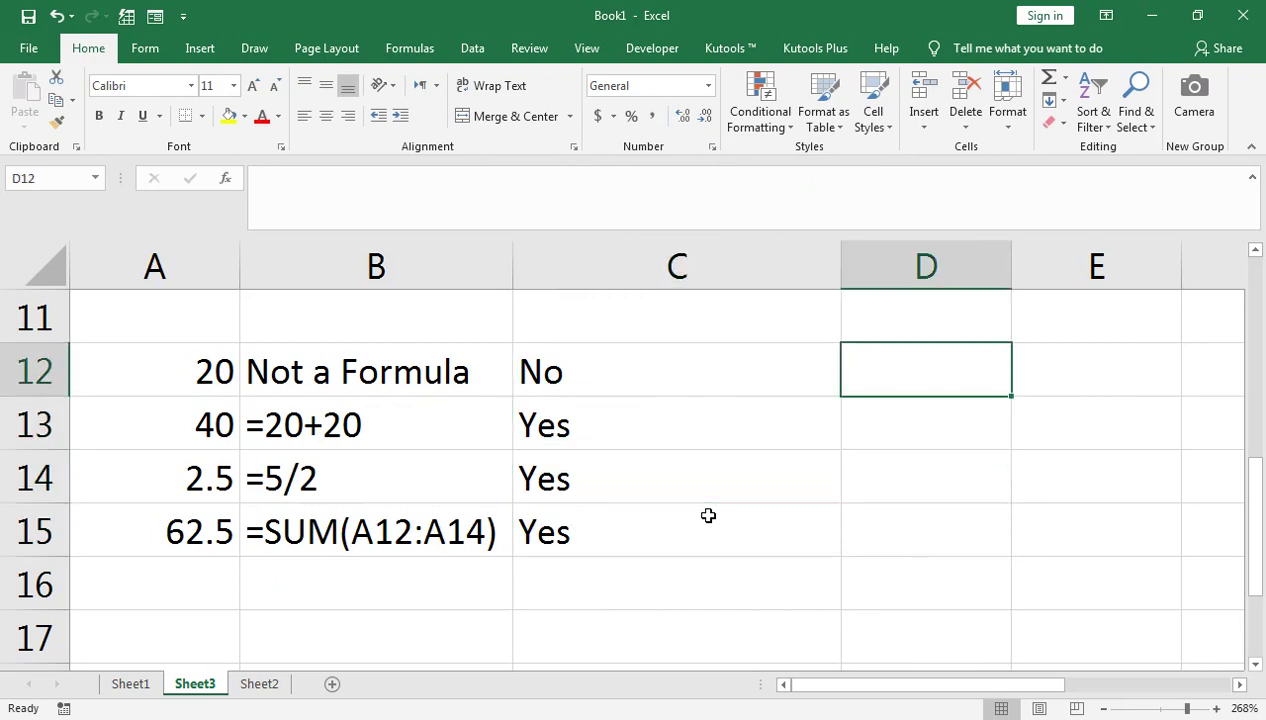
text(=if)
key(Tab)
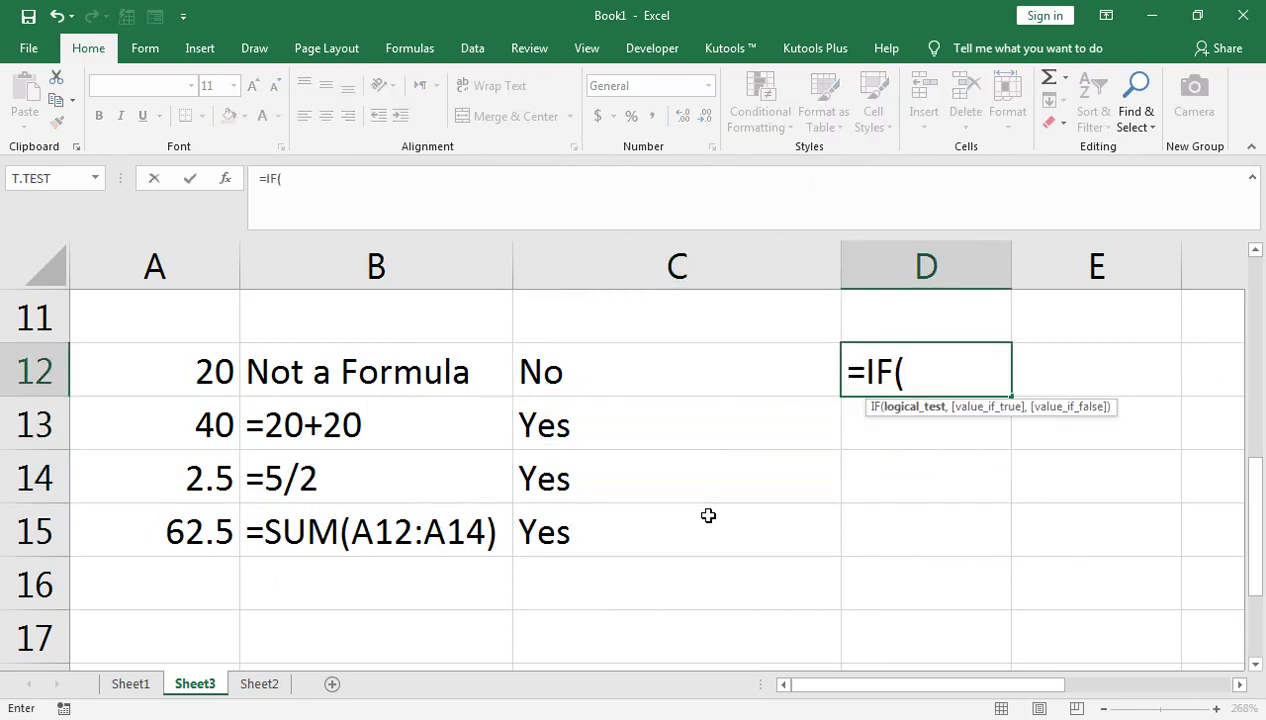
Step: Nest ISFORMULA(A12) as the logical test of the D12 IF formula
text(OS)
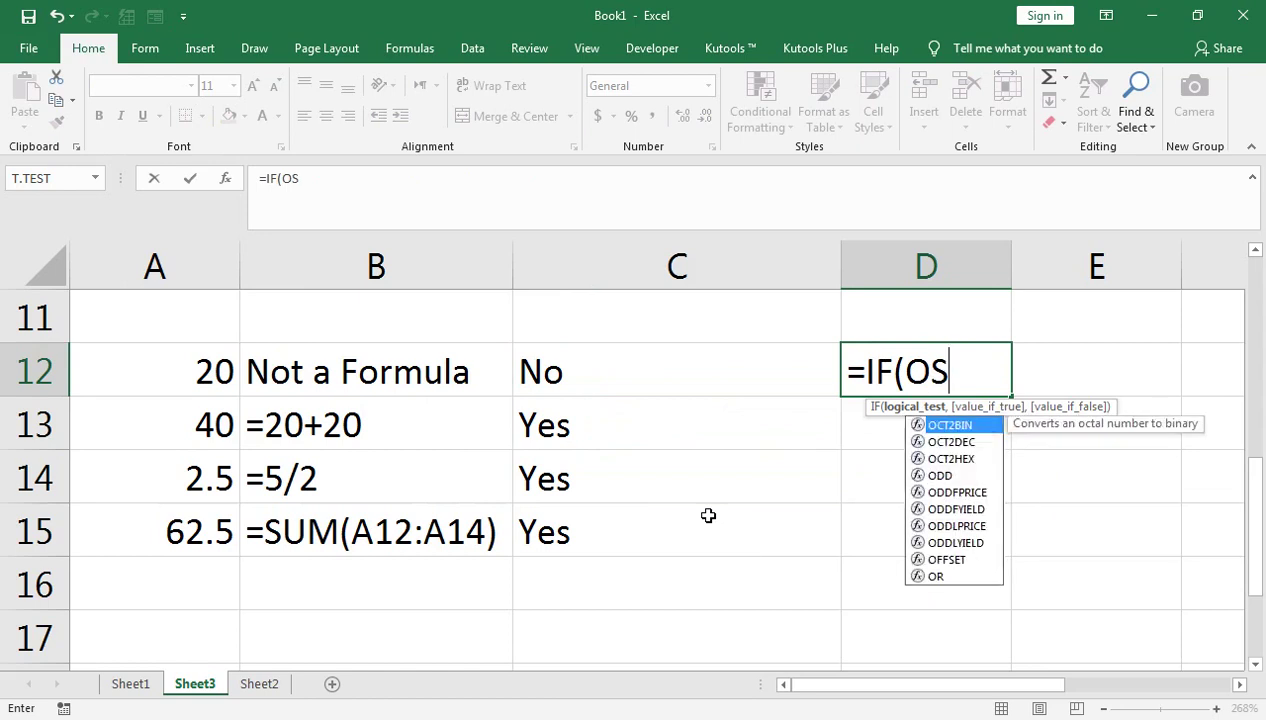
key(BackSpace)
key(BackSpace)
text(IS)
key(Down)
key(Down)
key(Down)
key(Down)
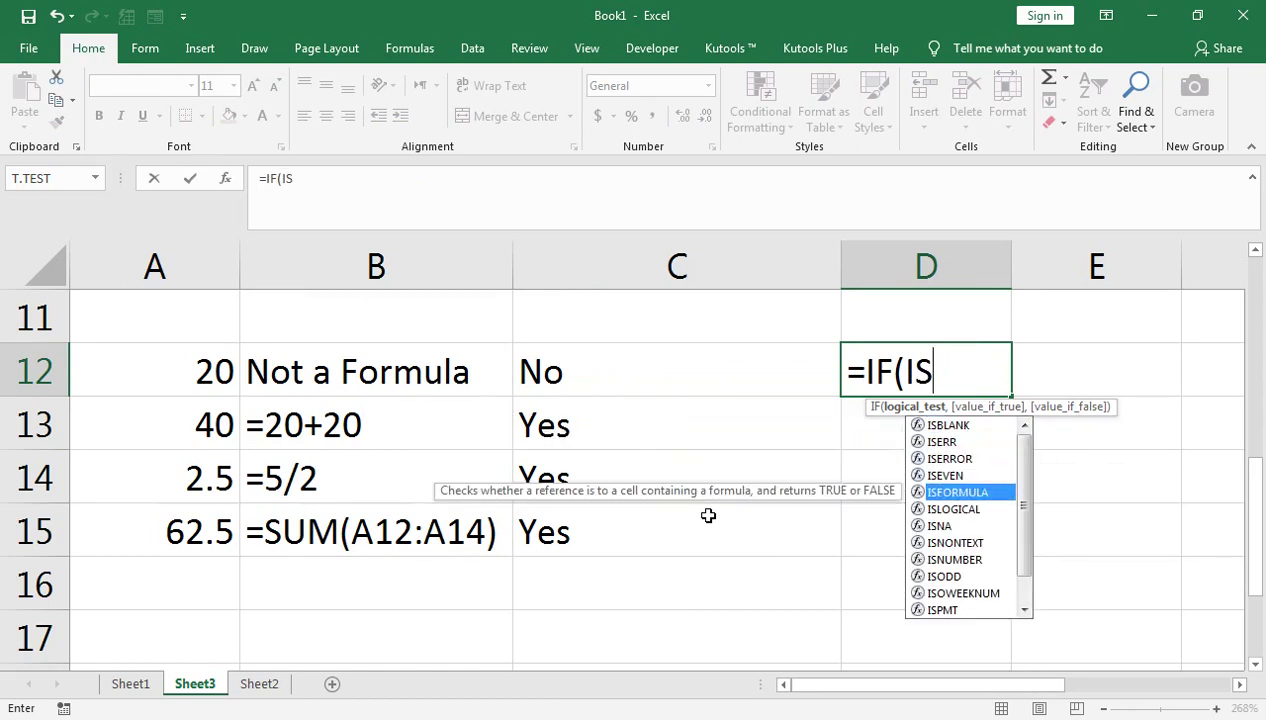
key(Tab)
key(Left)
key(Left)
key(Left)
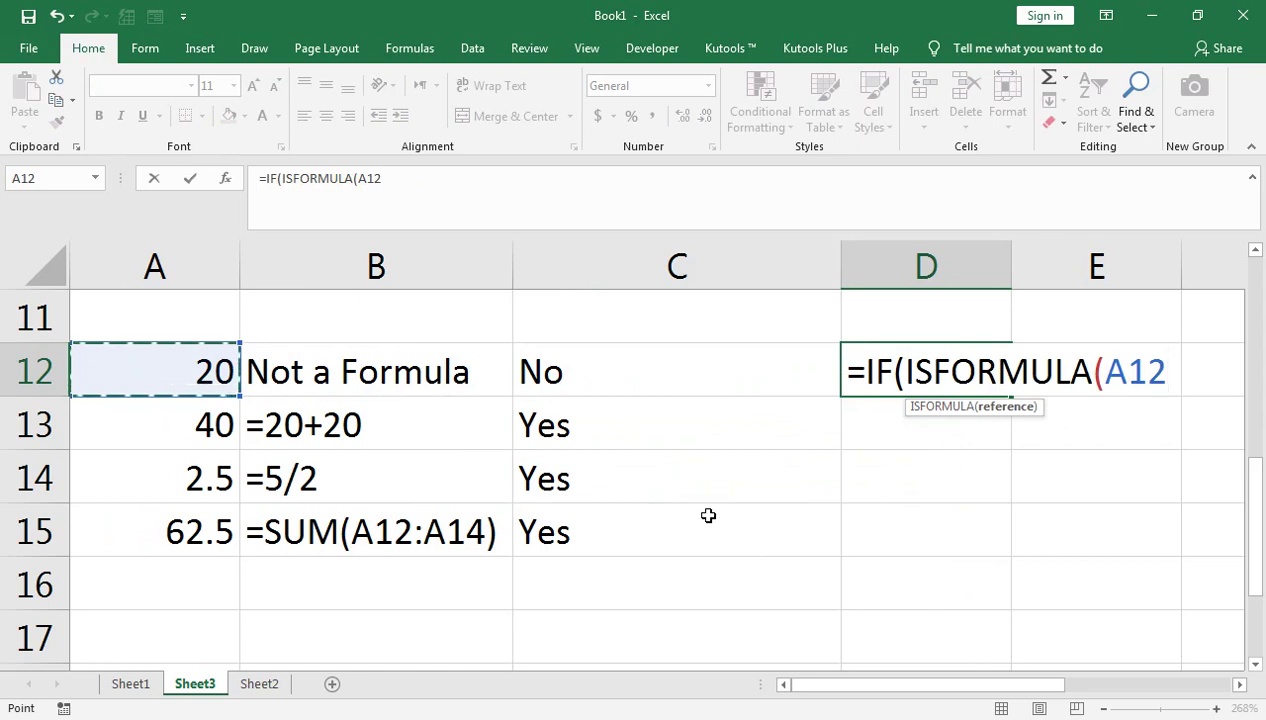
text())
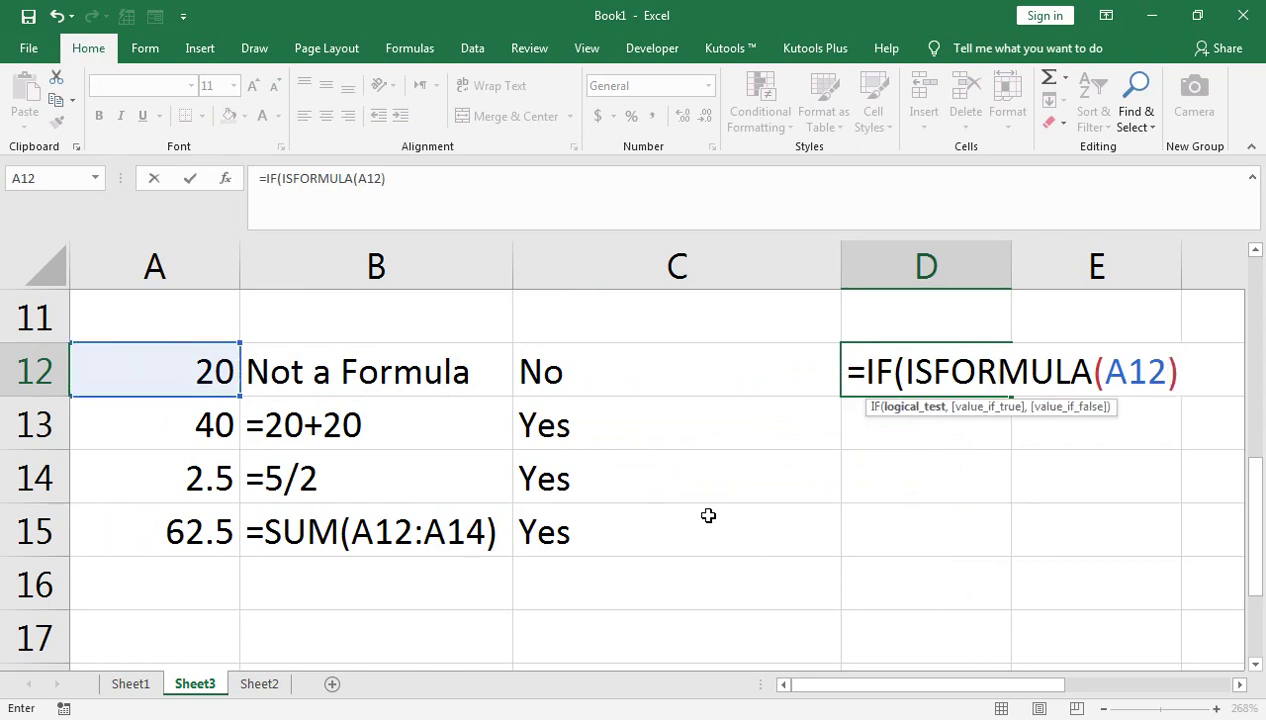
Step: Complete the D12 formula with "Yes" if true and "No" if false, and copy it down through D15
text(,"ye)
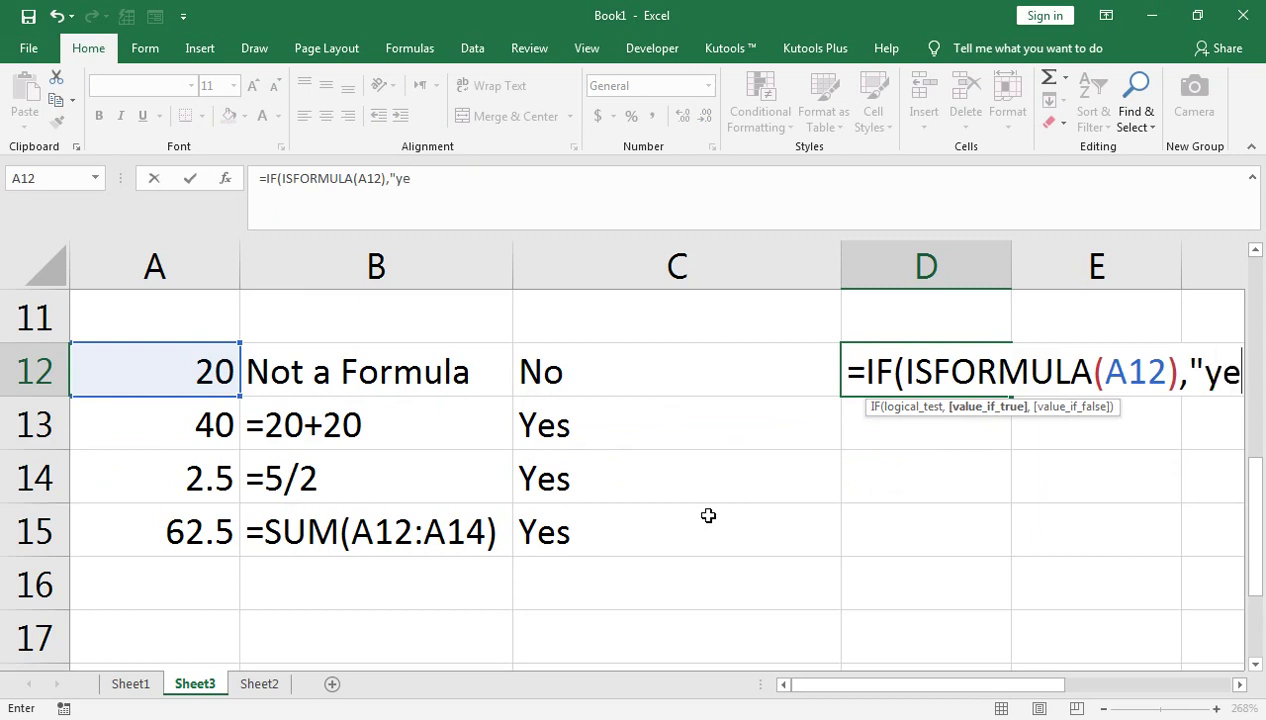
text(S)
key(BackSpace)
key(BackSpace)
key(BackSpace)
text(Yes",")
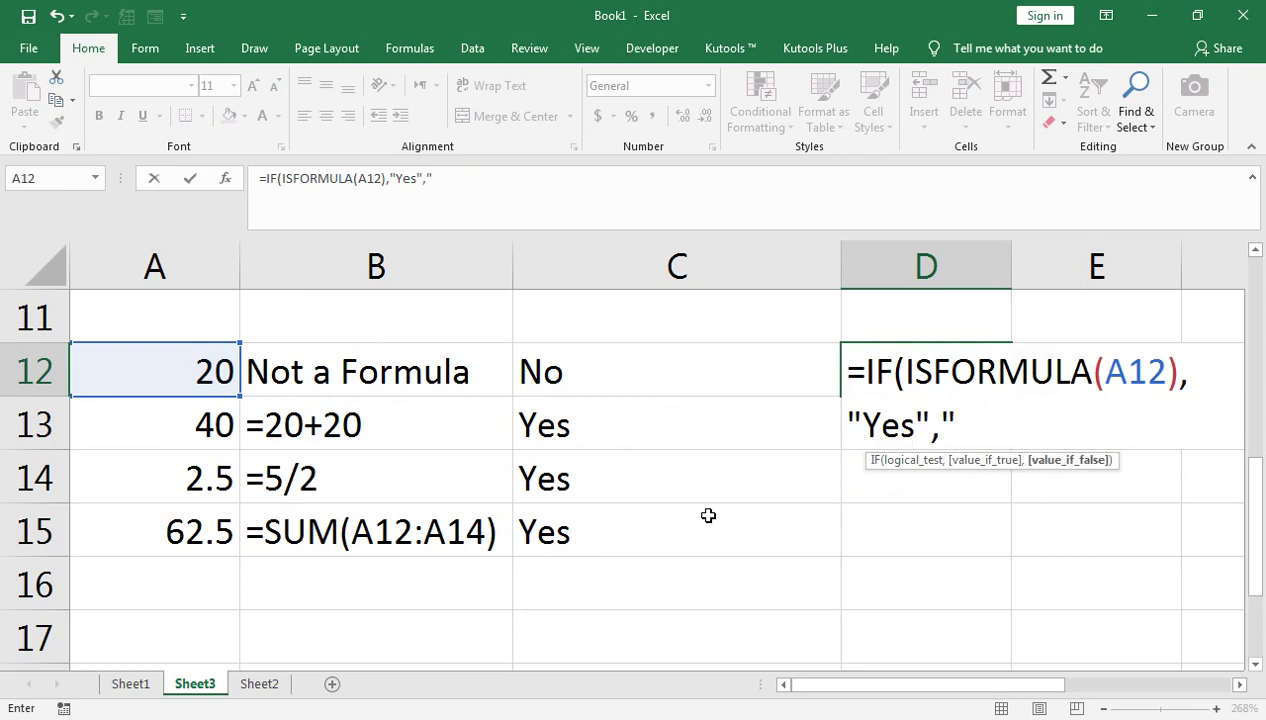
text(No")
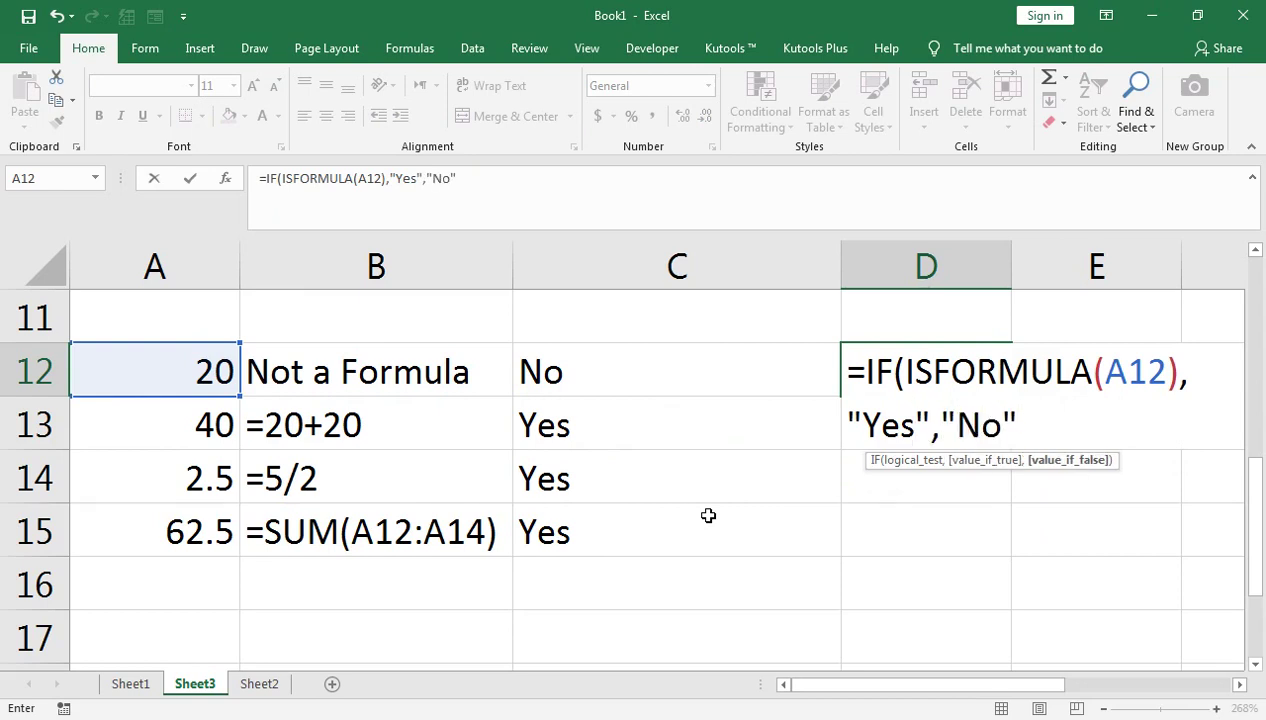
text())
key(Return)
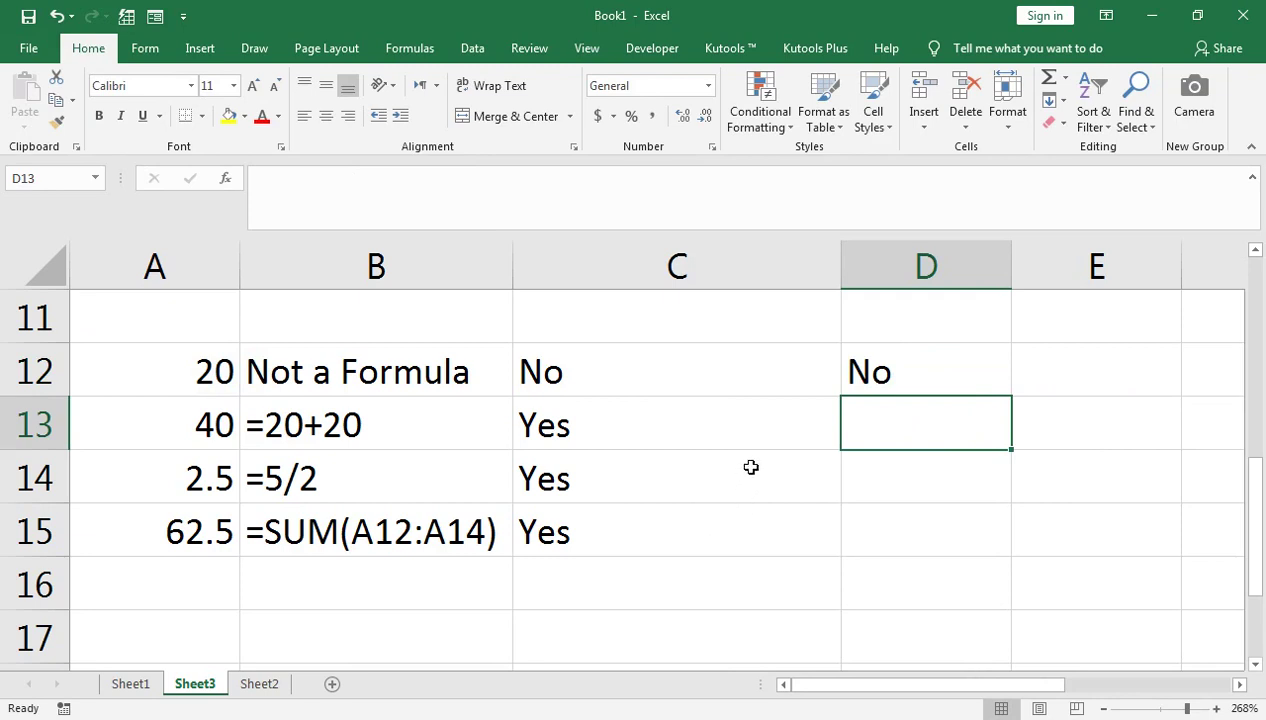
click(890, 368)
drag(1009, 396, 1003, 550)
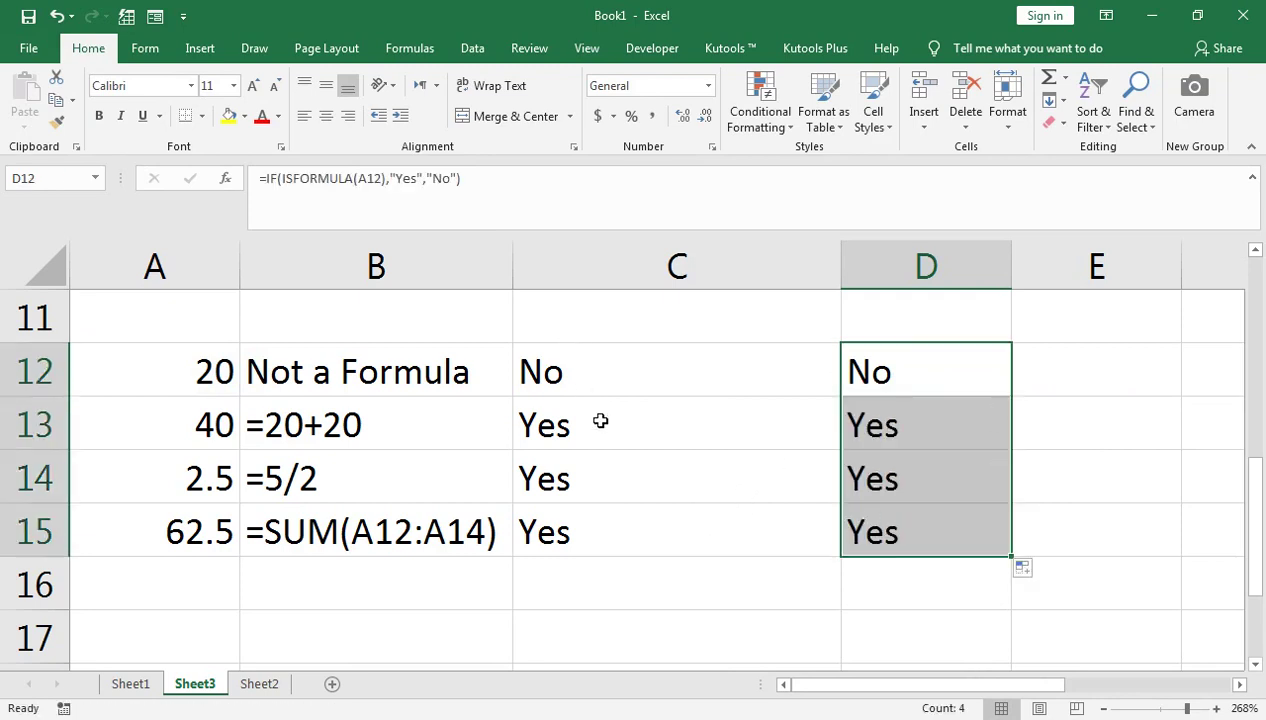
Step: Compare the NOT/ISNA formula in C12 with the ISFORMULA formula in D12, leaving both as entered
double_click(590, 370)
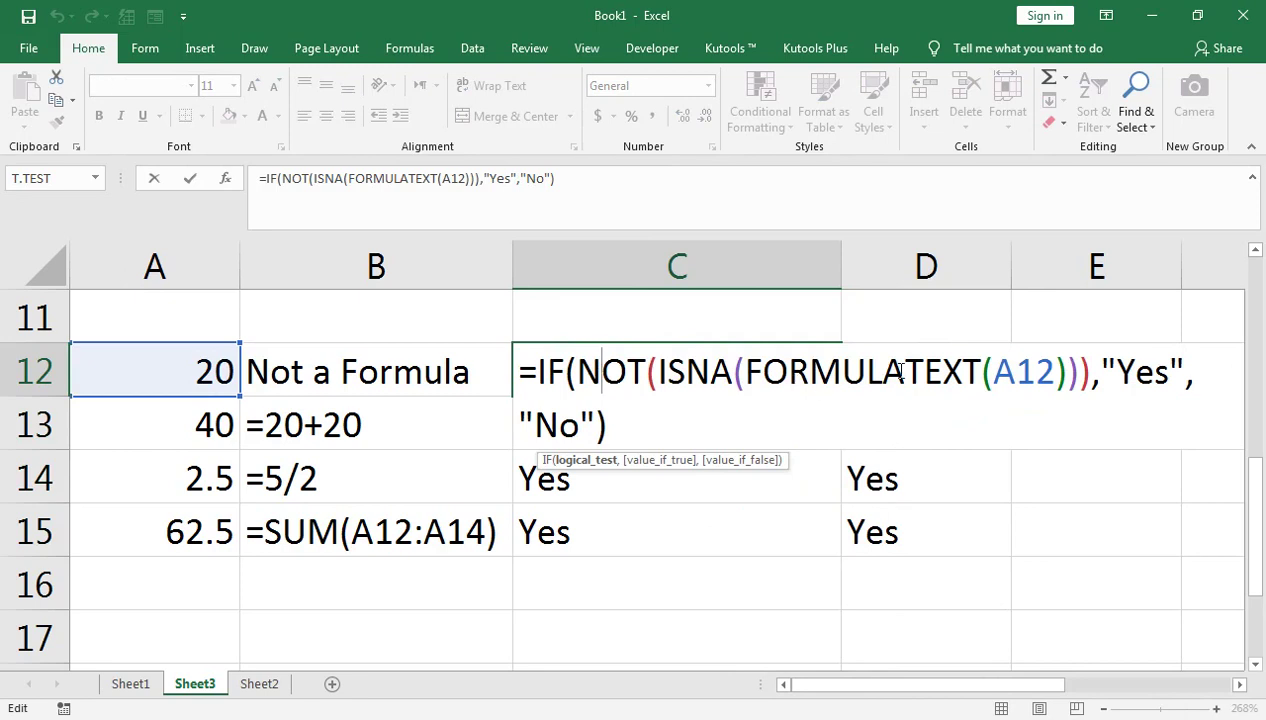
key(Return)
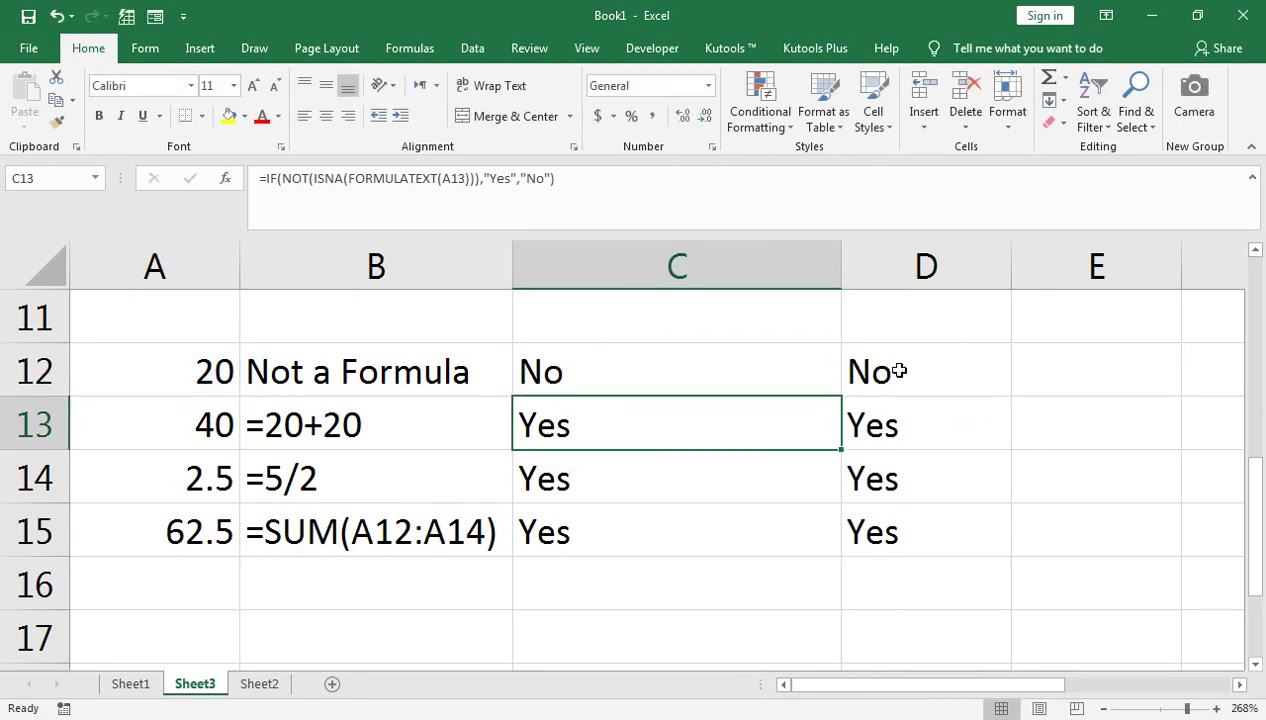
double_click(899, 371)
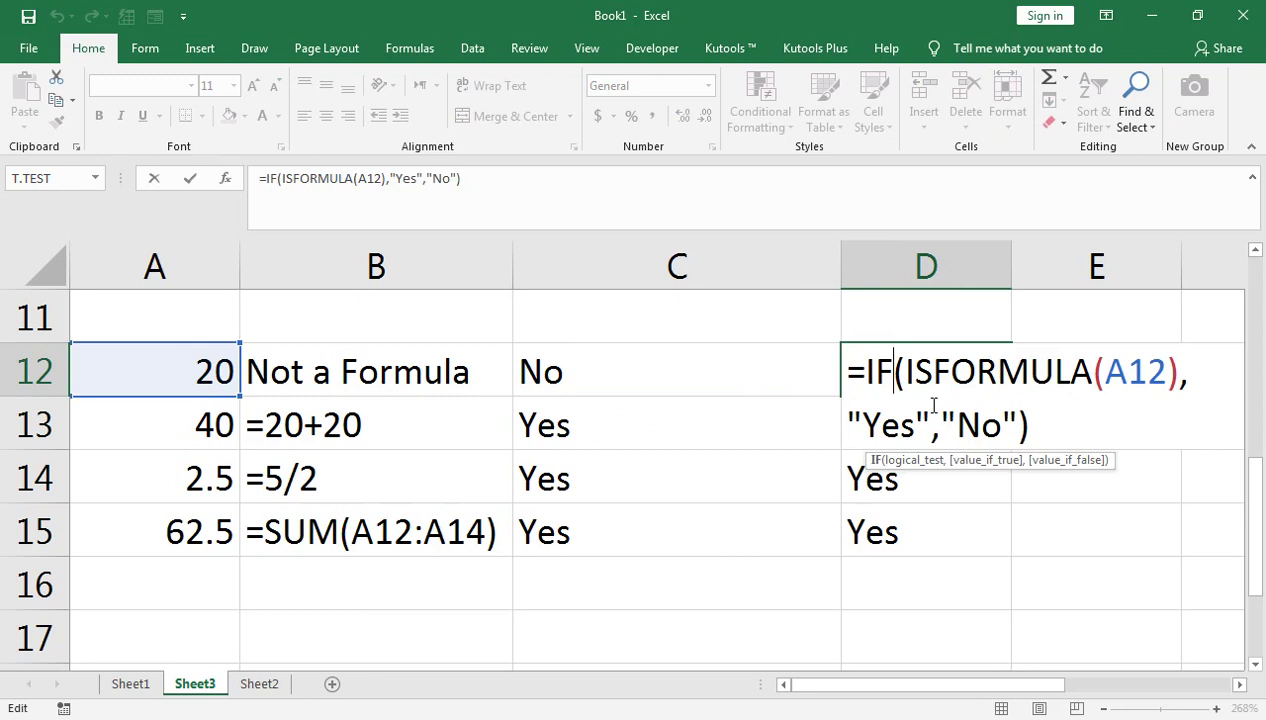
key(Return)
key(Down)
key(Down)
key(Down)
key(Down)
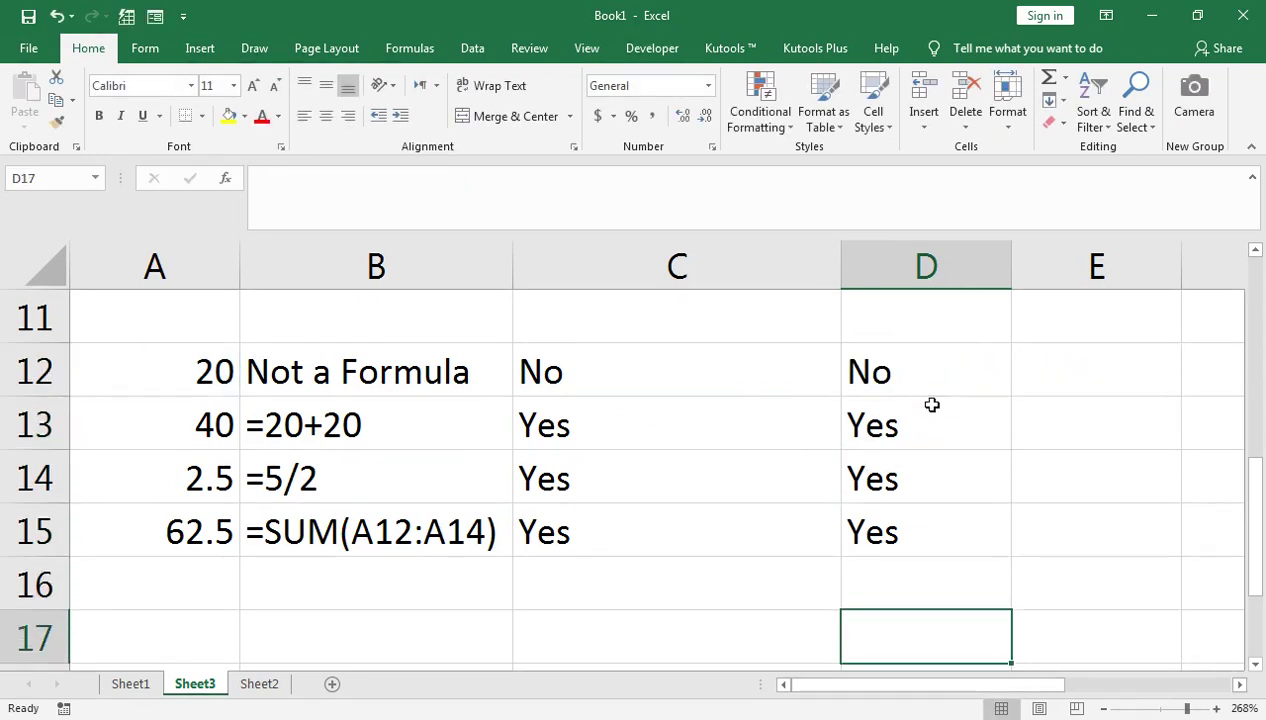
Step: Review the formulas in B13 and B12 that display each formula's text or "Not a Formula"
key(Left)
key(Left)
click(657, 578)
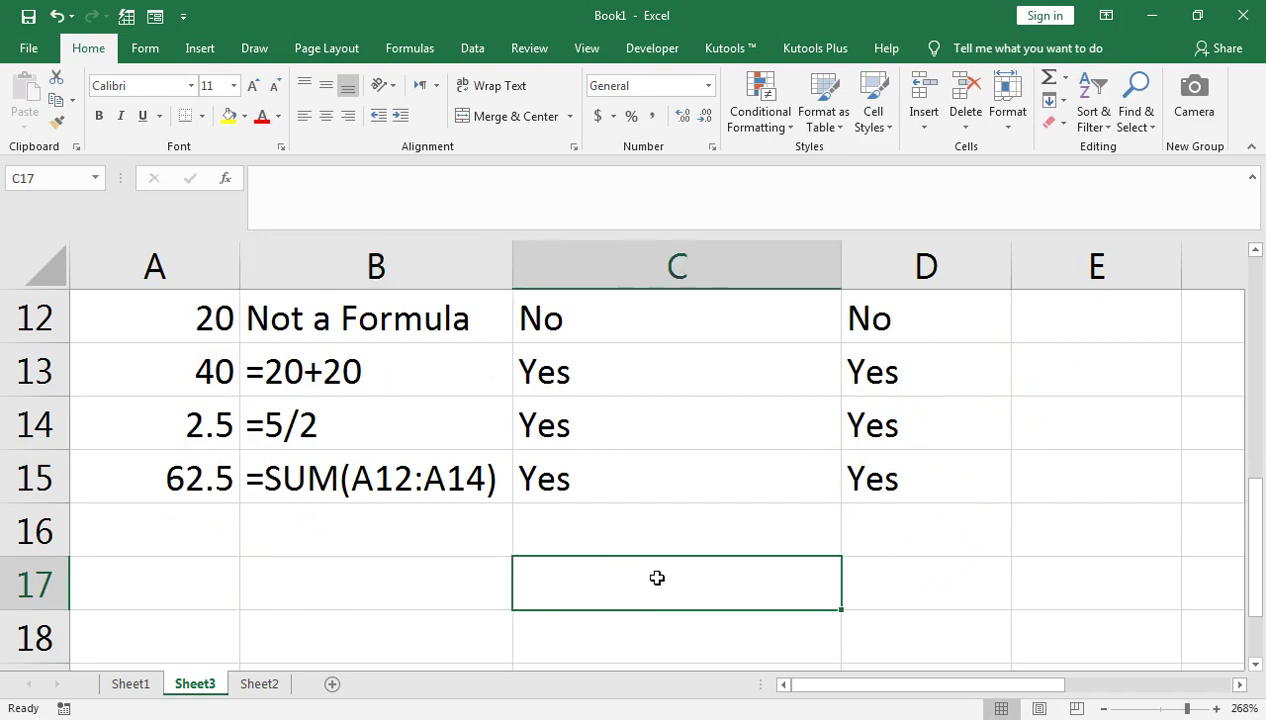
key(Up)
key(Up)
key(Up)
key(Up)
key(Left)
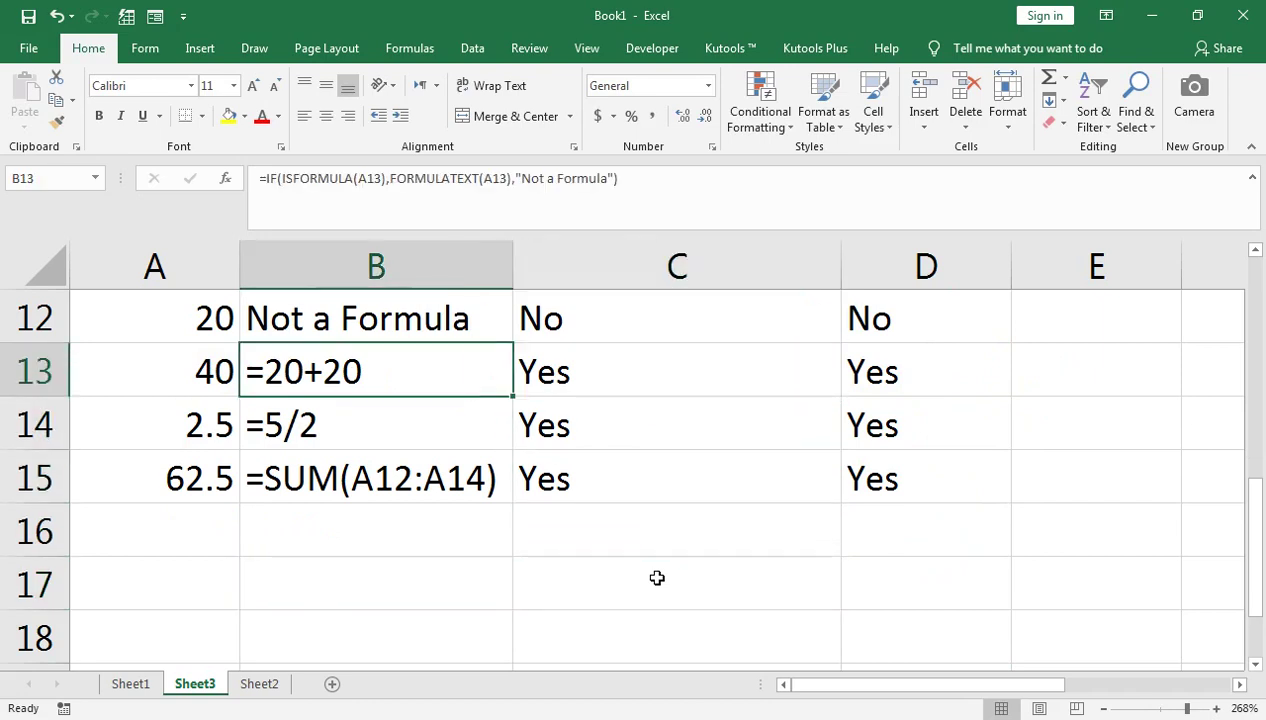
key(Up)
Step: Enter the cell address B12 as plain text in cell B17
key(Down)
key(Down)
key(Down)
key(Down)
key(Down)
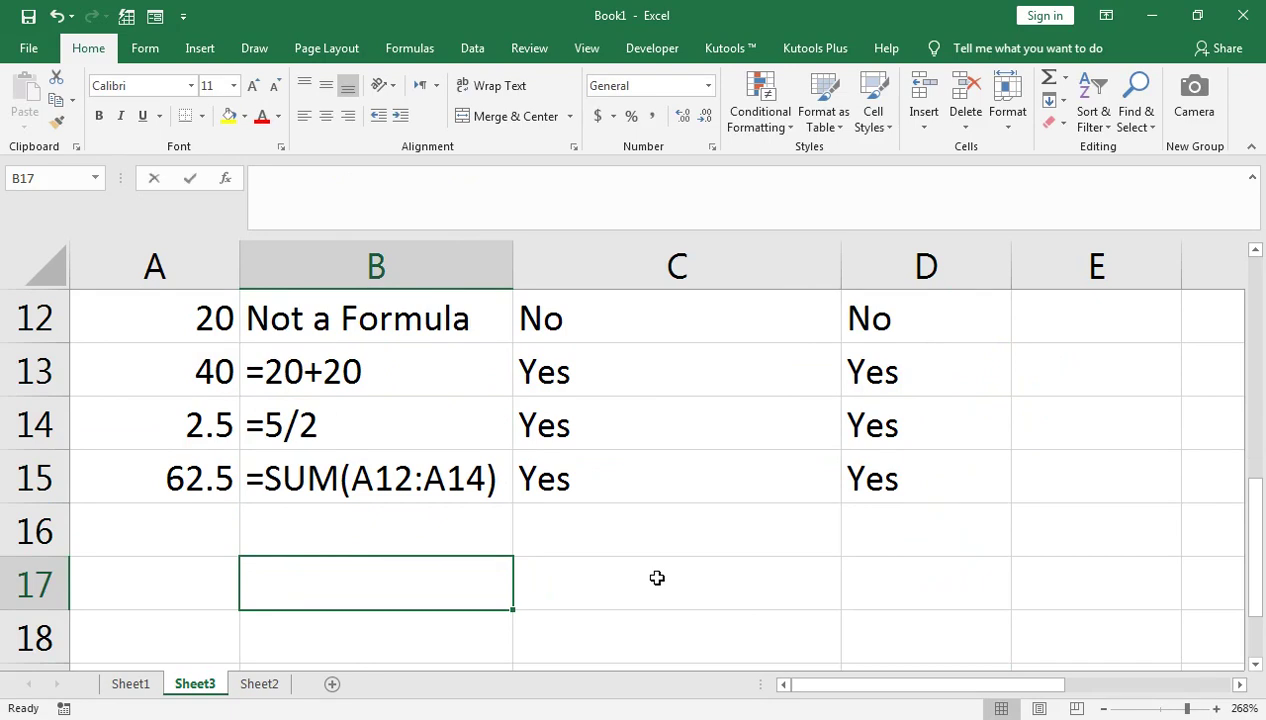
text(b)
key(BackSpace)
text(B1)
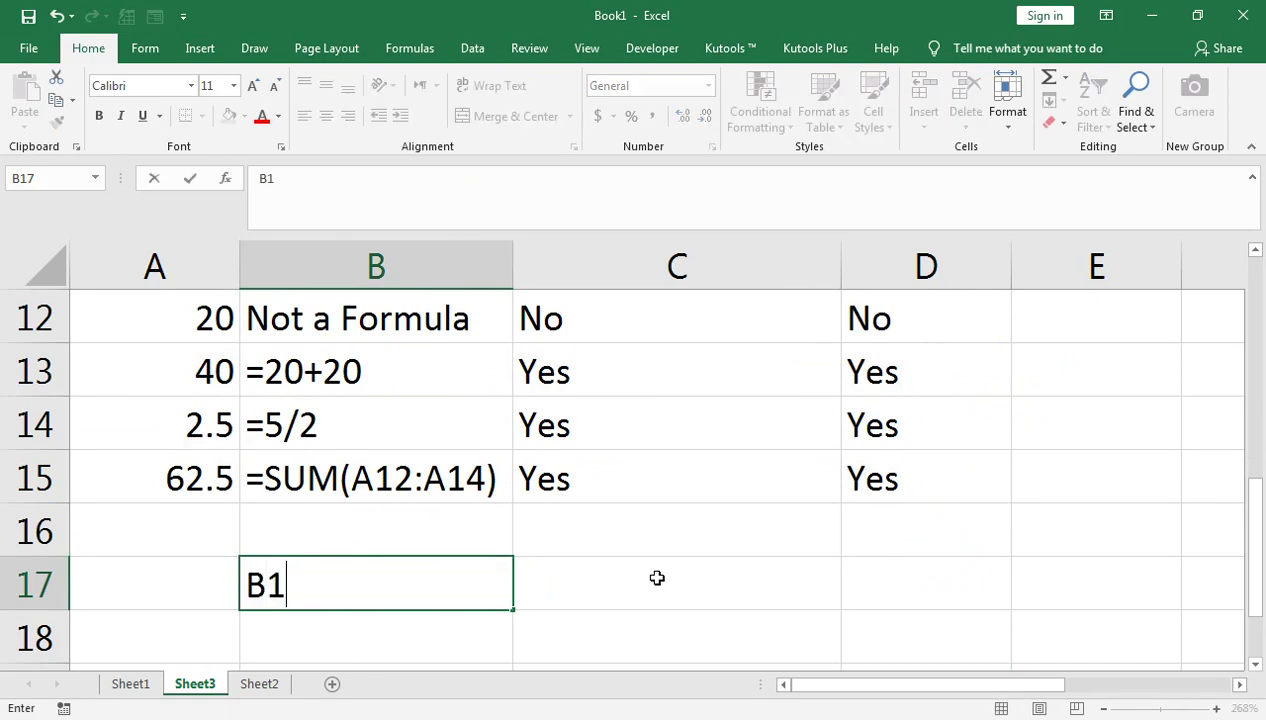
text(7)
key(BackSpace)
text(2)
key(Return)
key(Up)
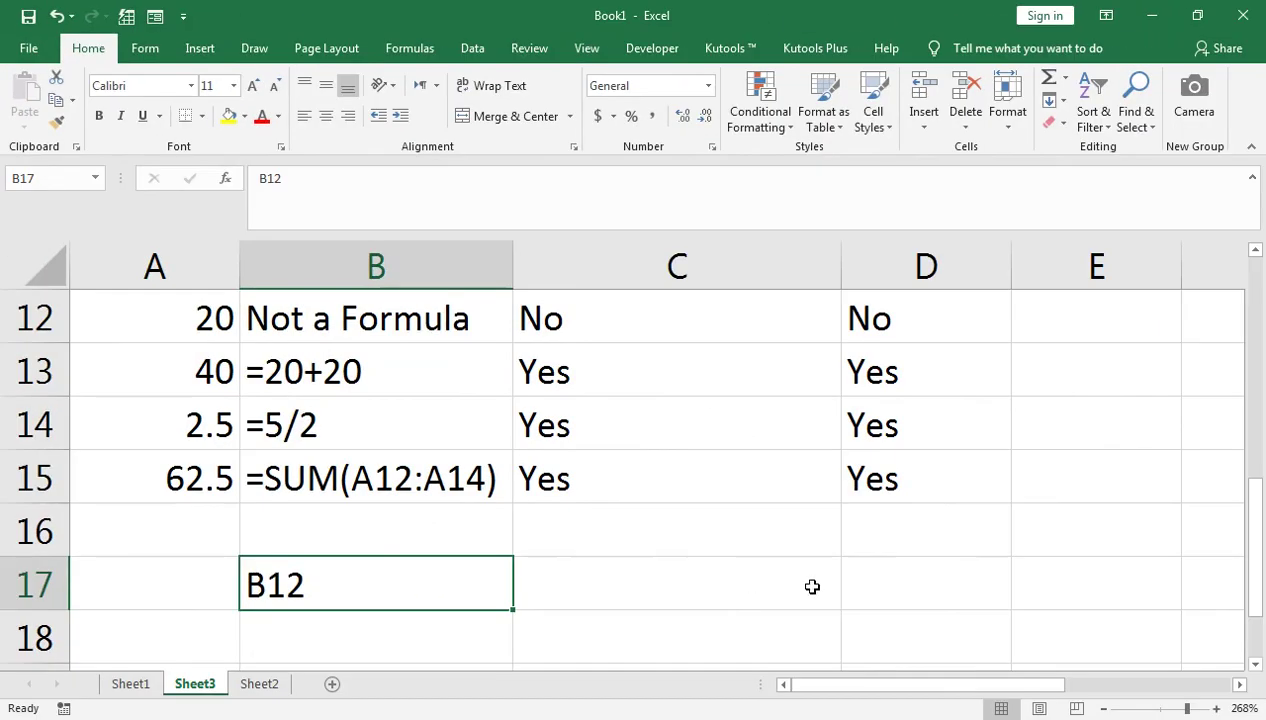
Step: Enter =FORMULATEXT(INDIRECT(B17)) in cell D17 to show the formula of the cell whose address is stored in B17
click(880, 586)
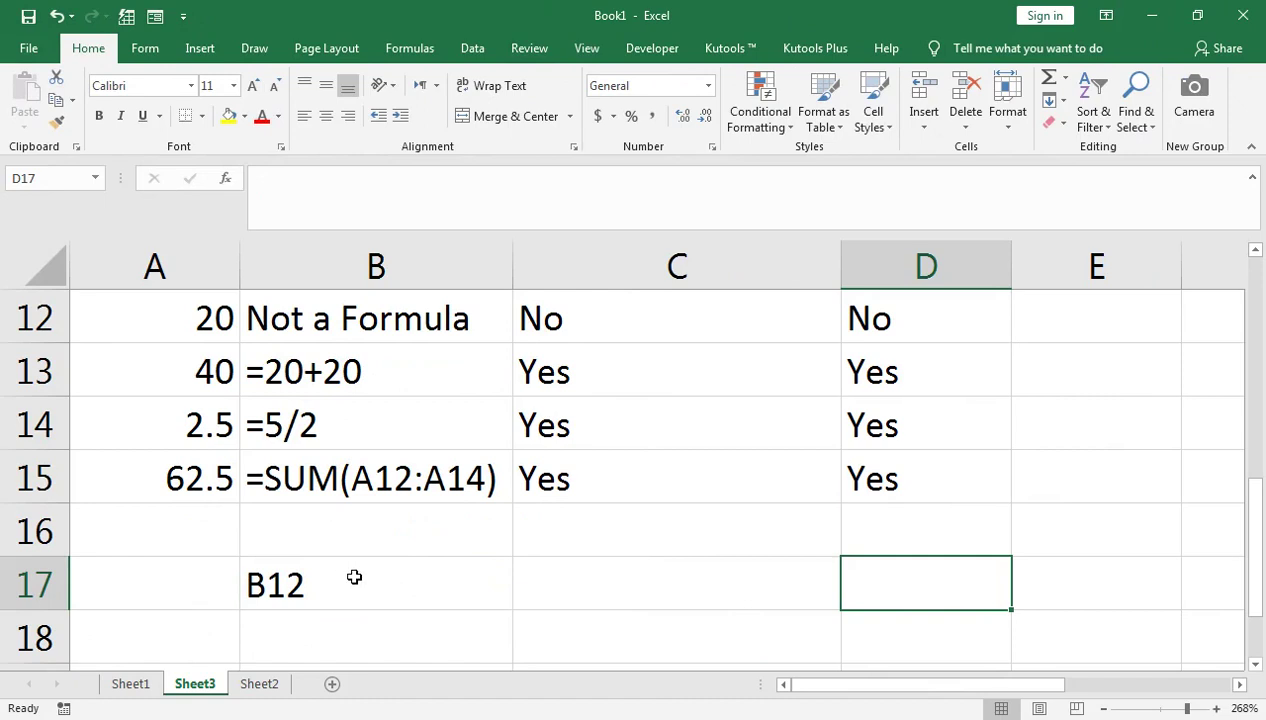
text(=for)
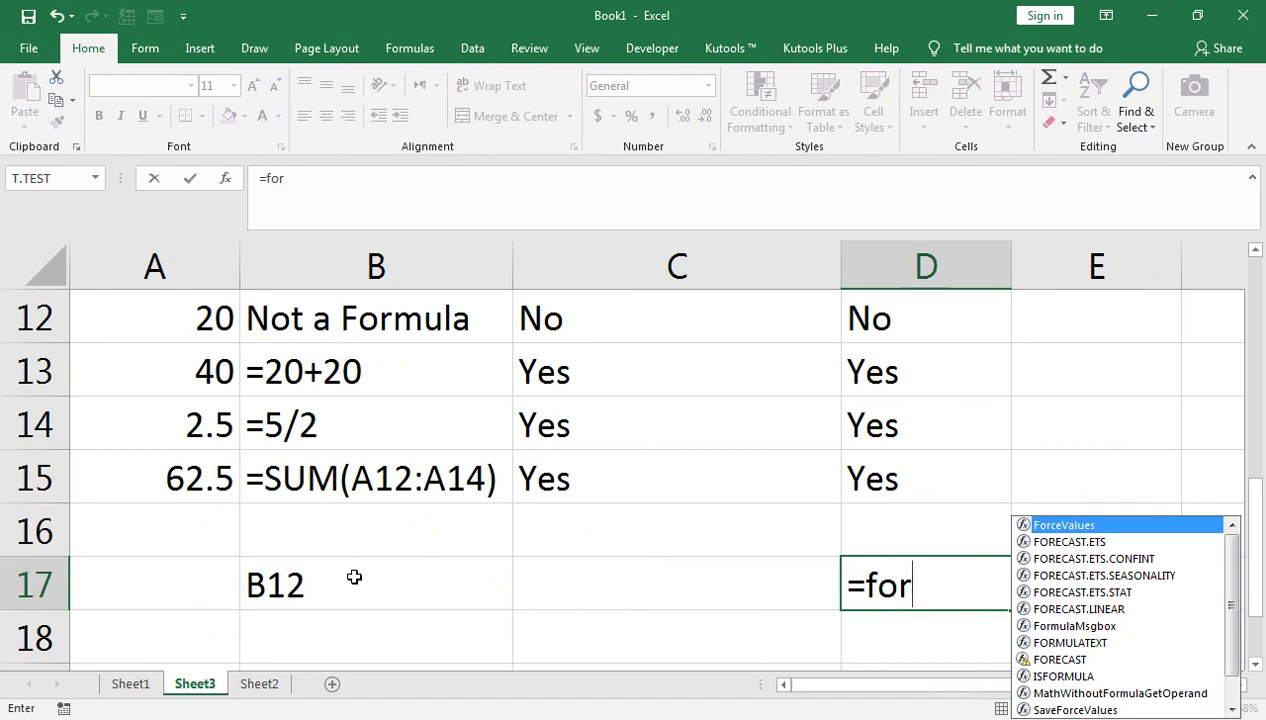
text(m)
key(Down)
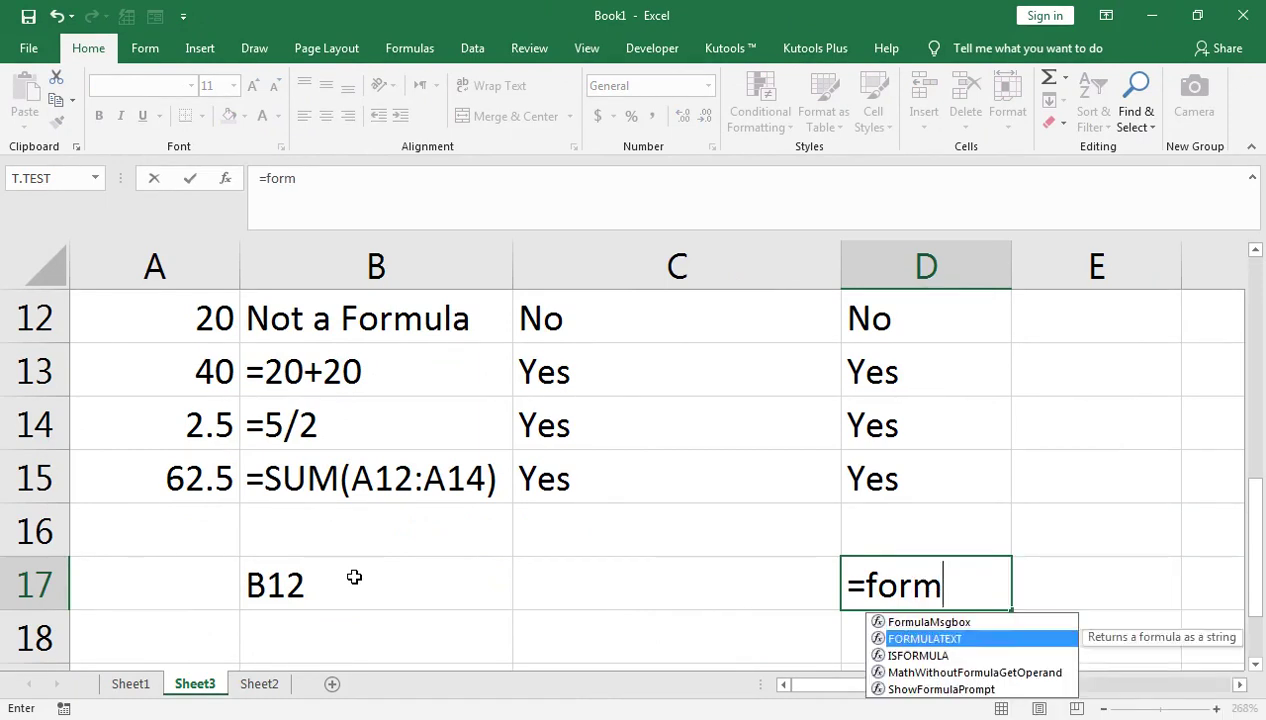
key(Tab)
text(ind)
key(Down)
key(Tab)
key(Left)
key(Left)
key(Left)
key(Right)
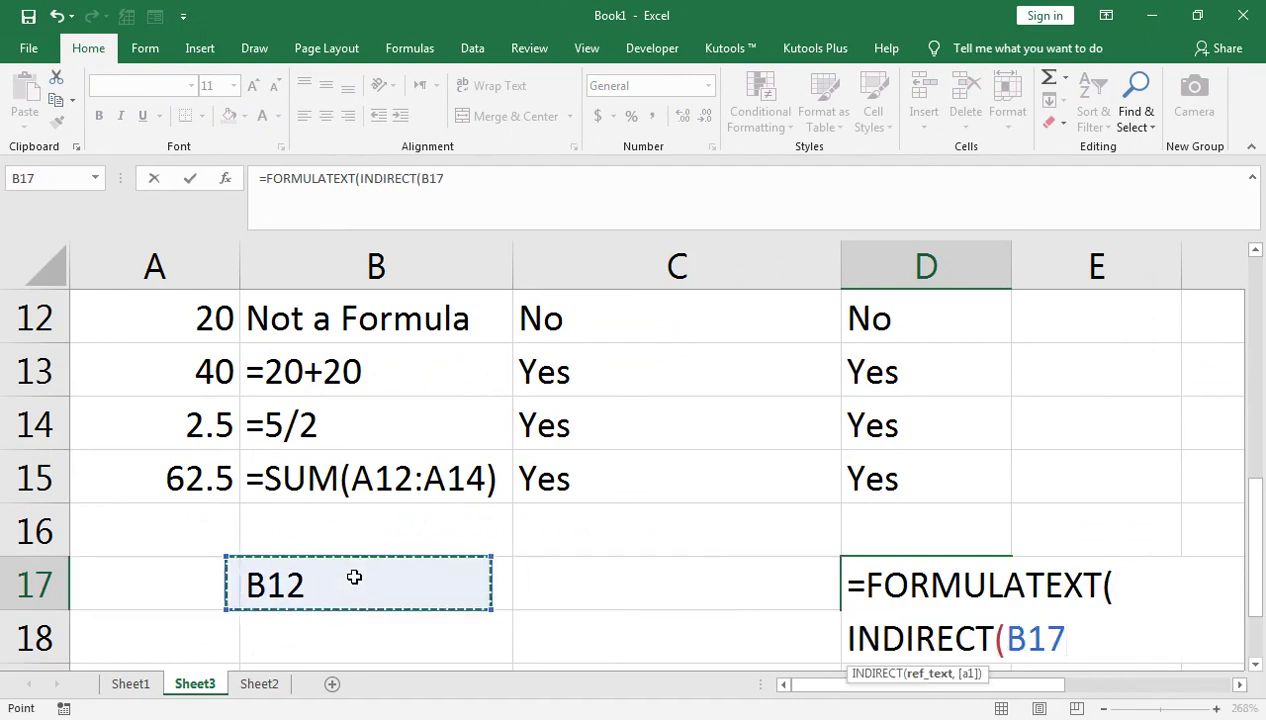
text()))
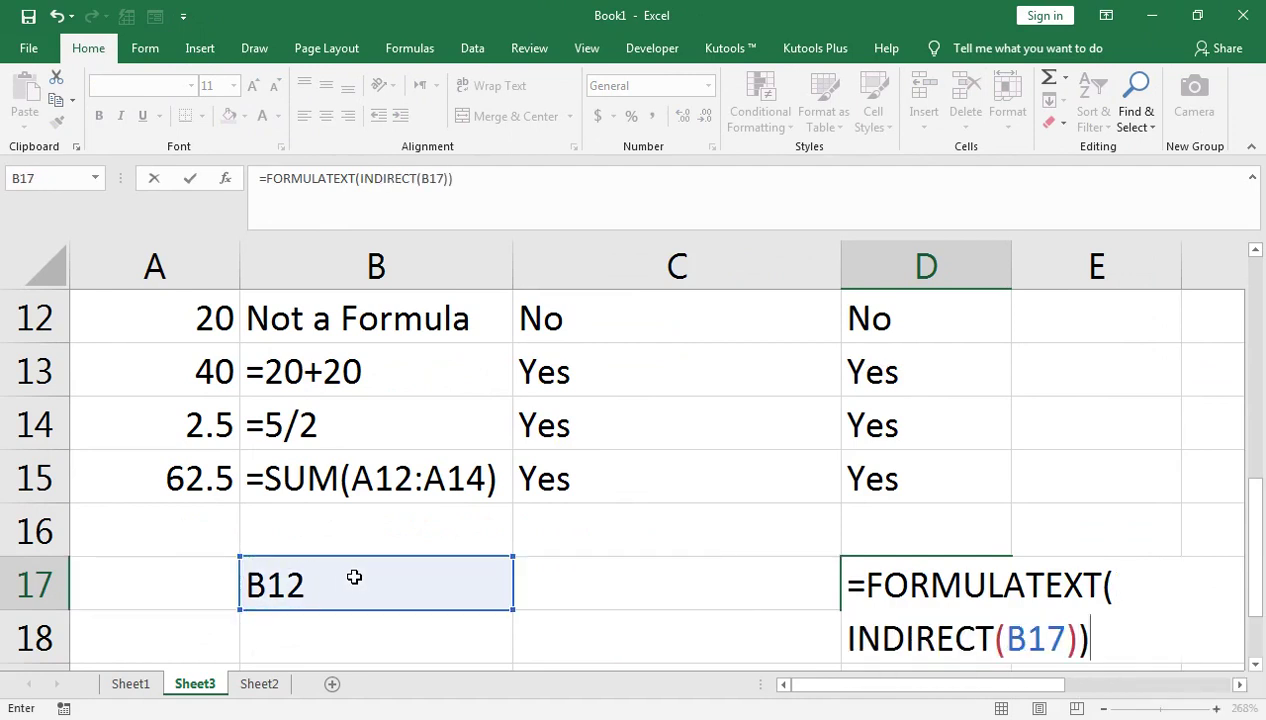
key(Return)
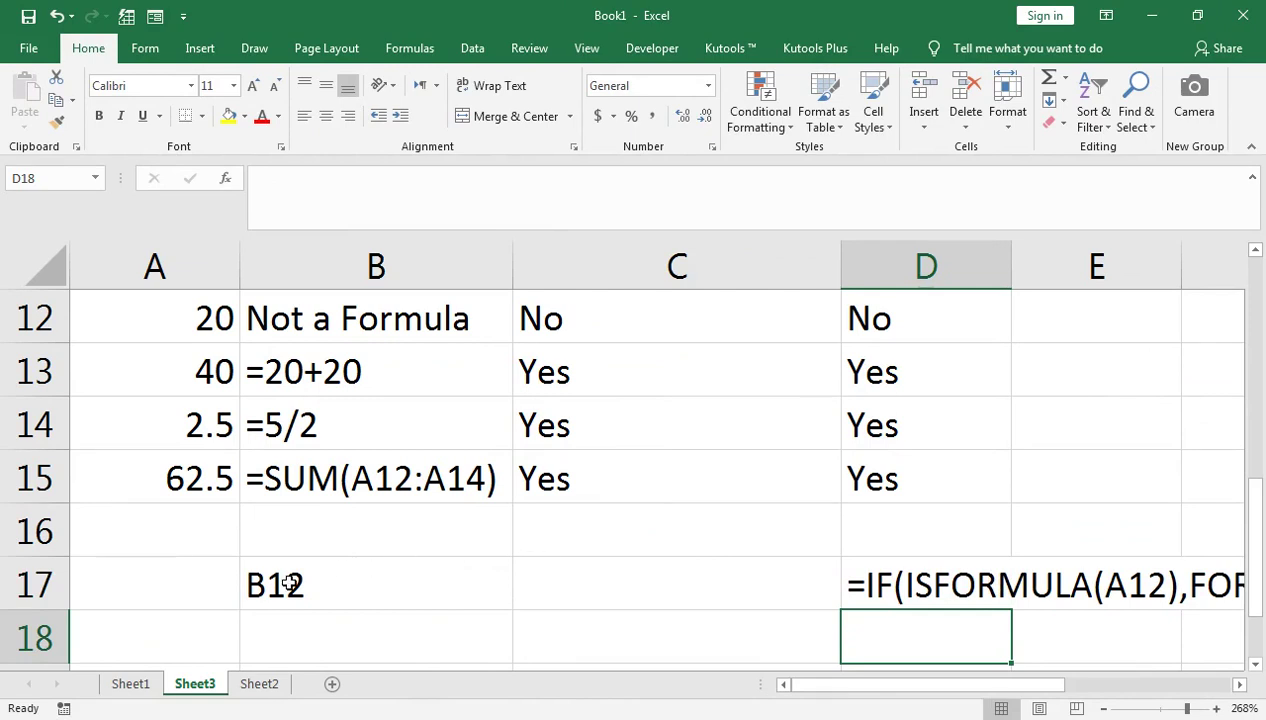
Step: Compare the formula in B12 with the full text displayed in D17, and inspect D17's own formula without changing it
double_click(336, 320)
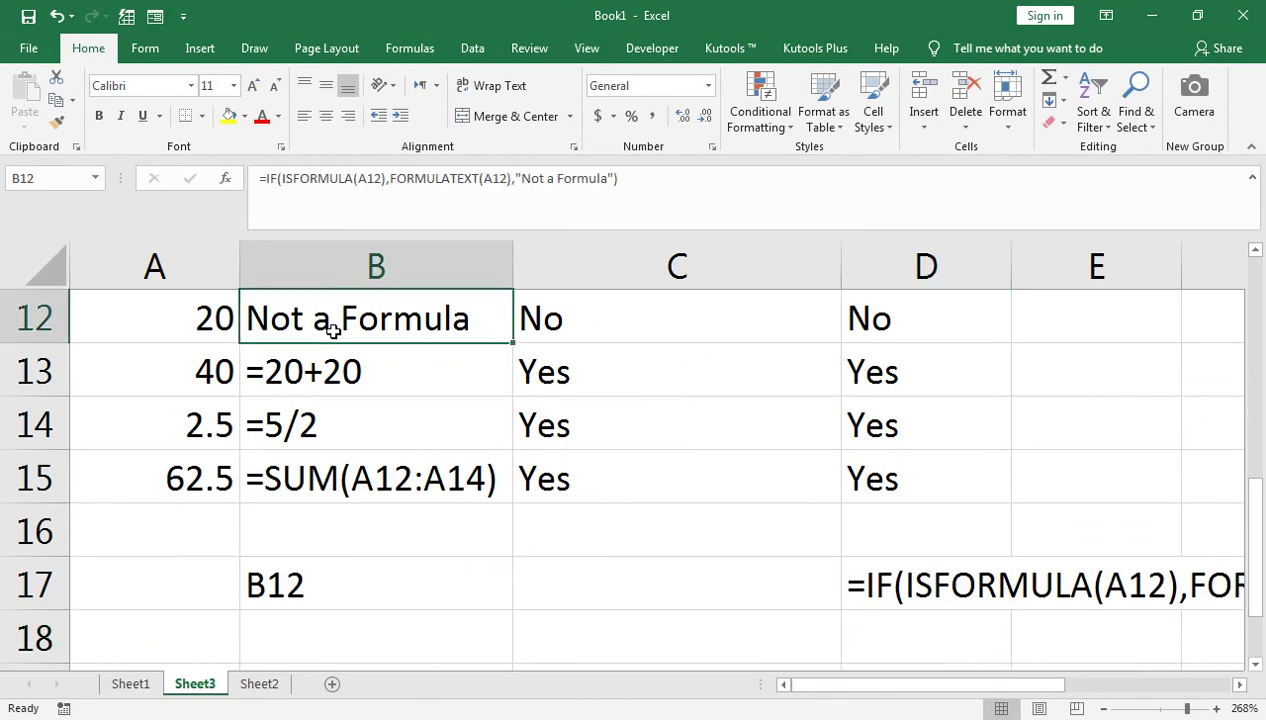
key(Return)
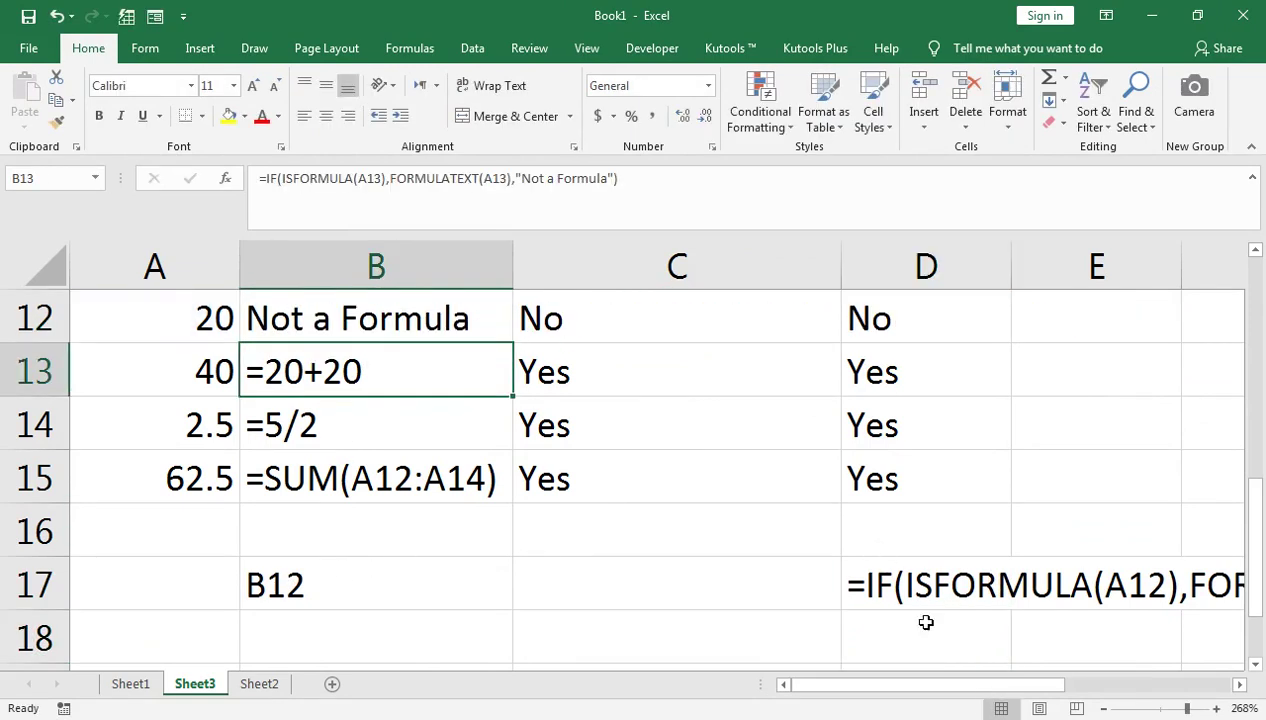
drag(982, 689, 1130, 689)
double_click(1150, 668)
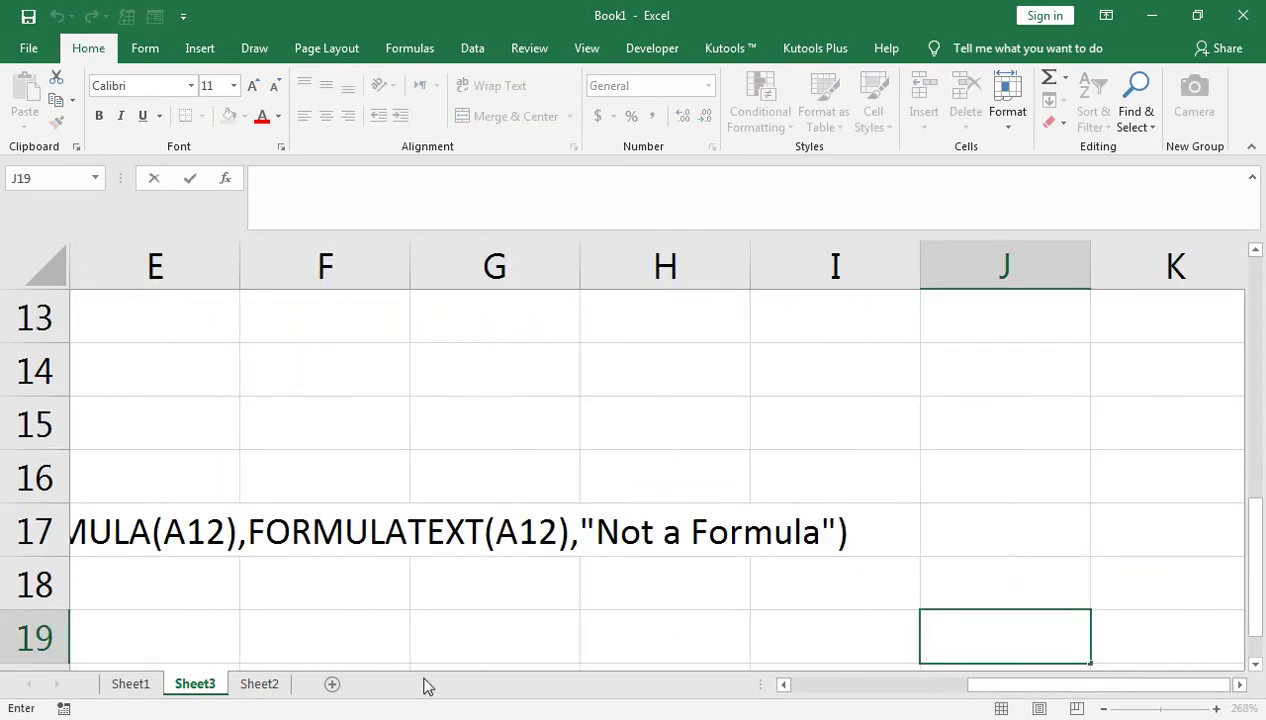
click(783, 685)
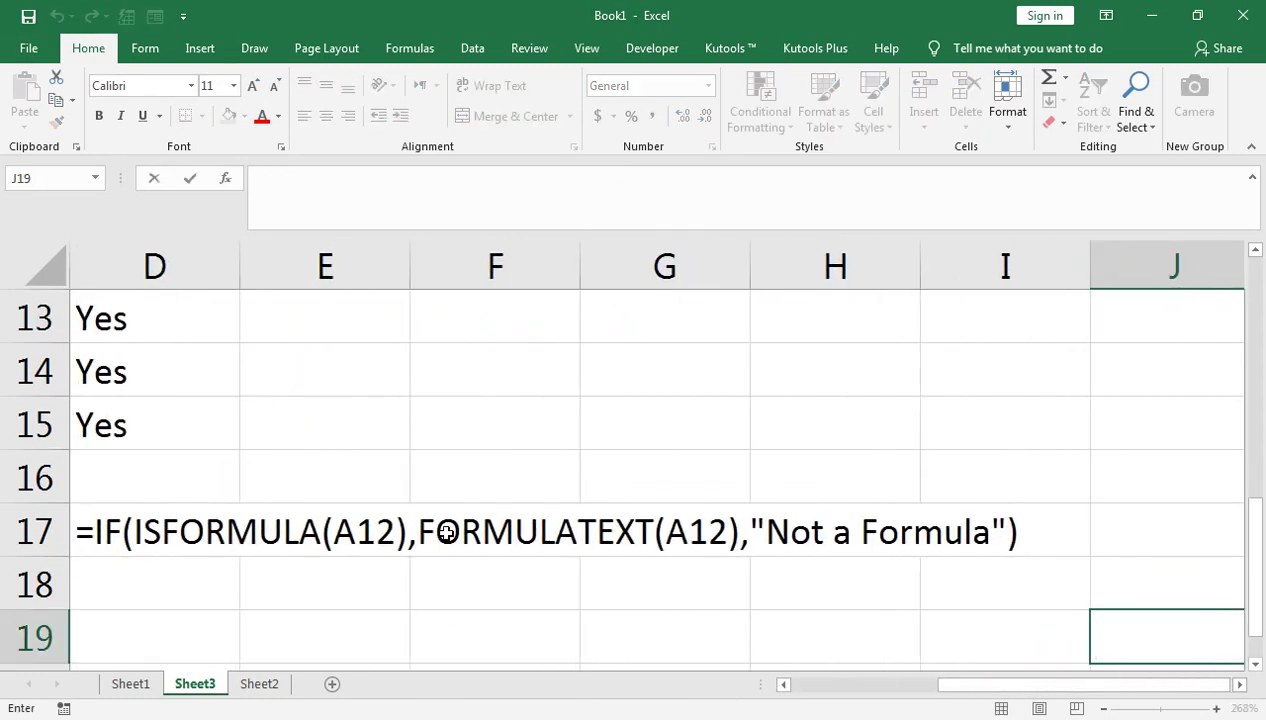
double_click(152, 543)
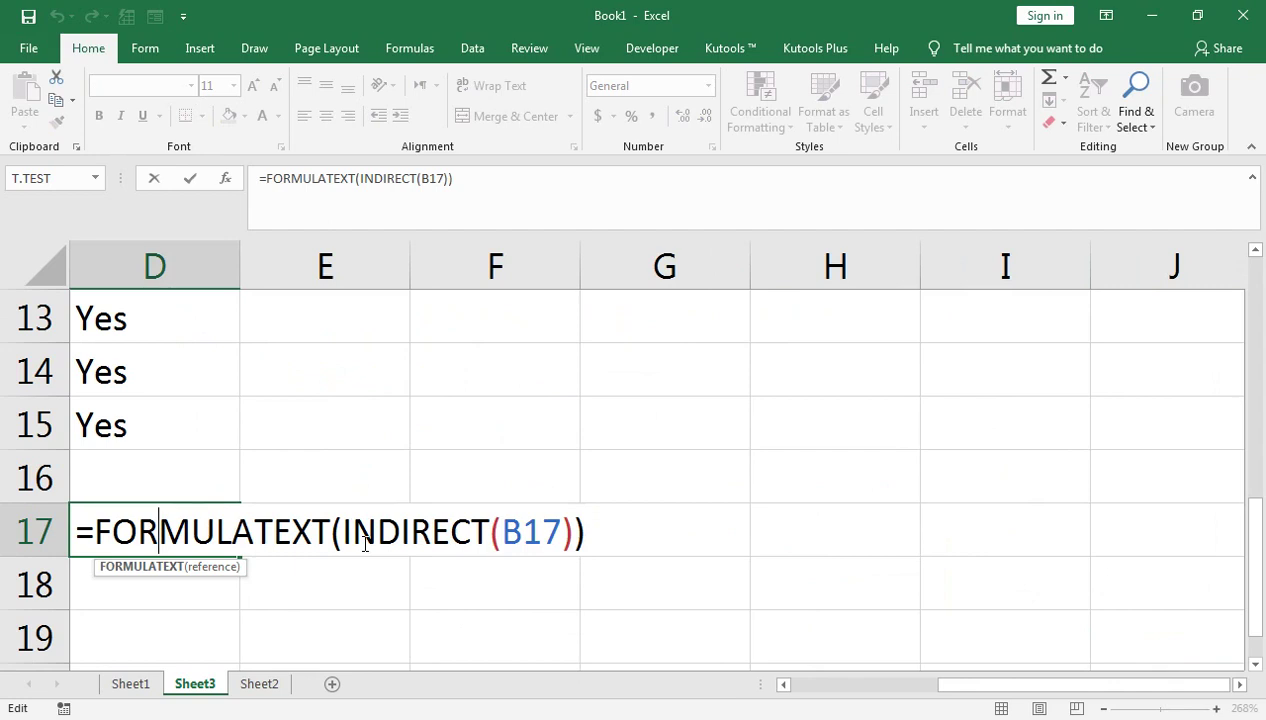
key(Return)
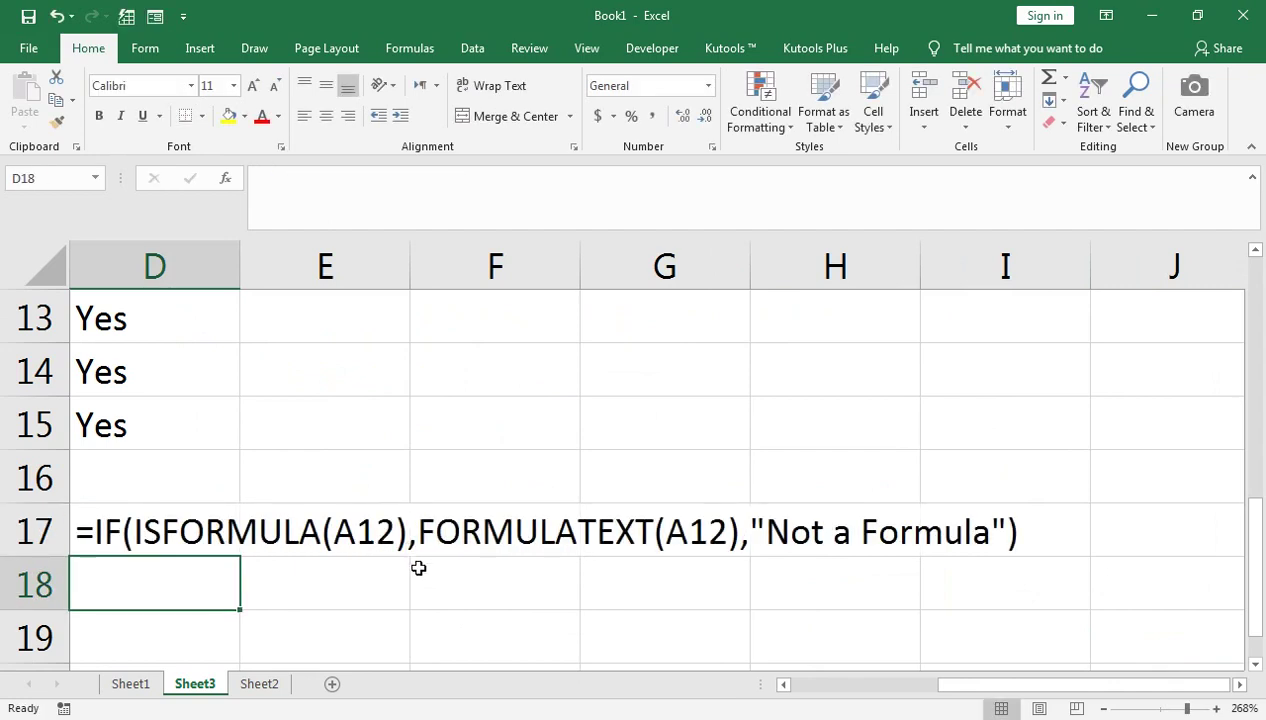
Step: Switch to Google Chrome to show the YouTube channel's videos page
mouse_move(272, 719)
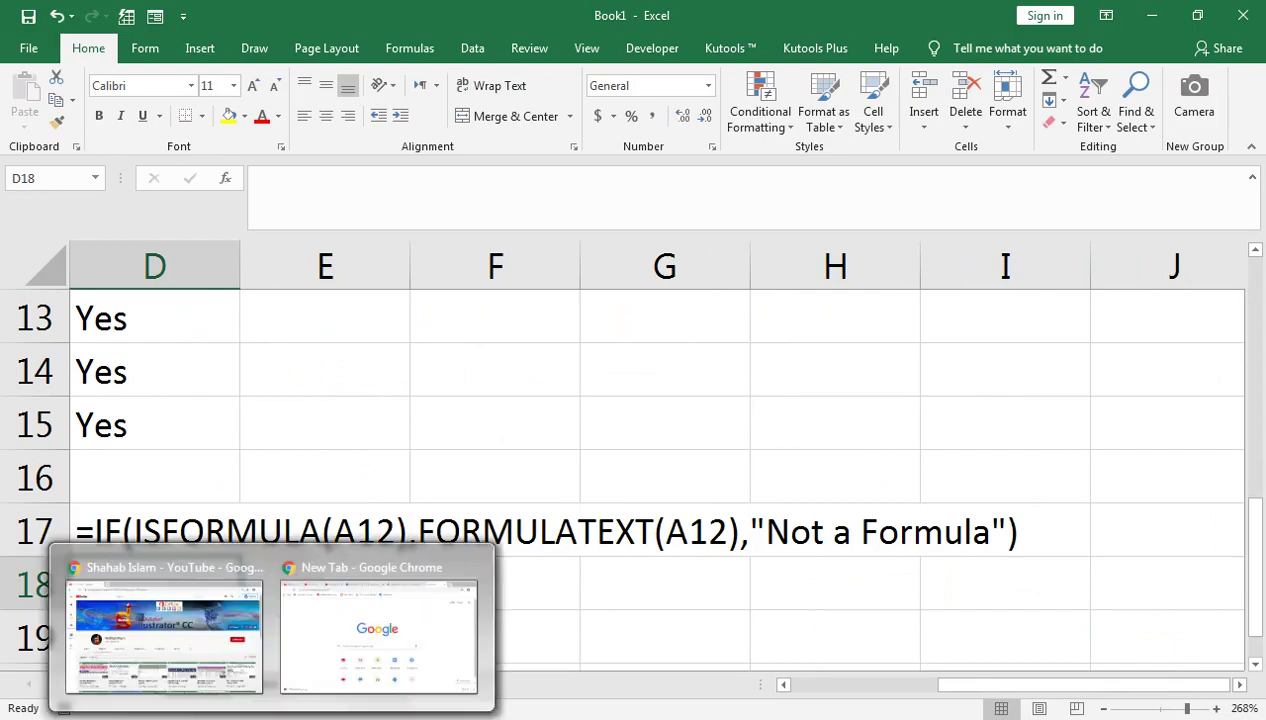
click(225, 680)
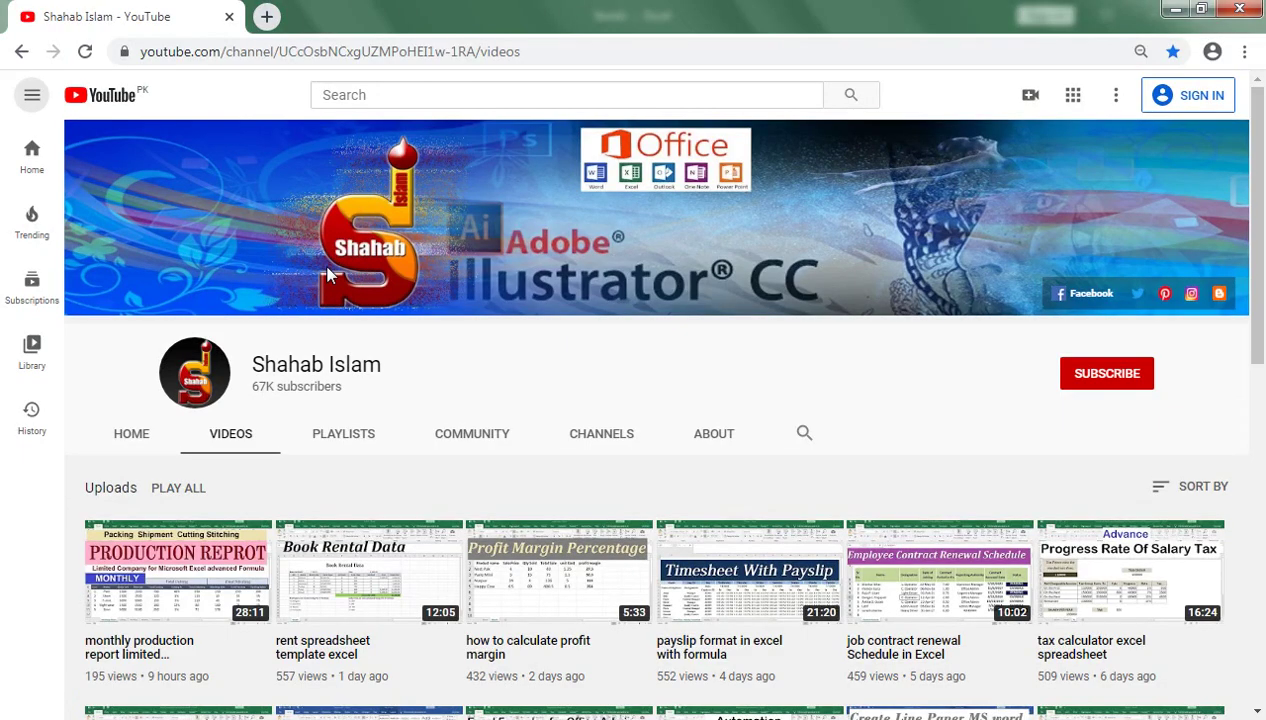